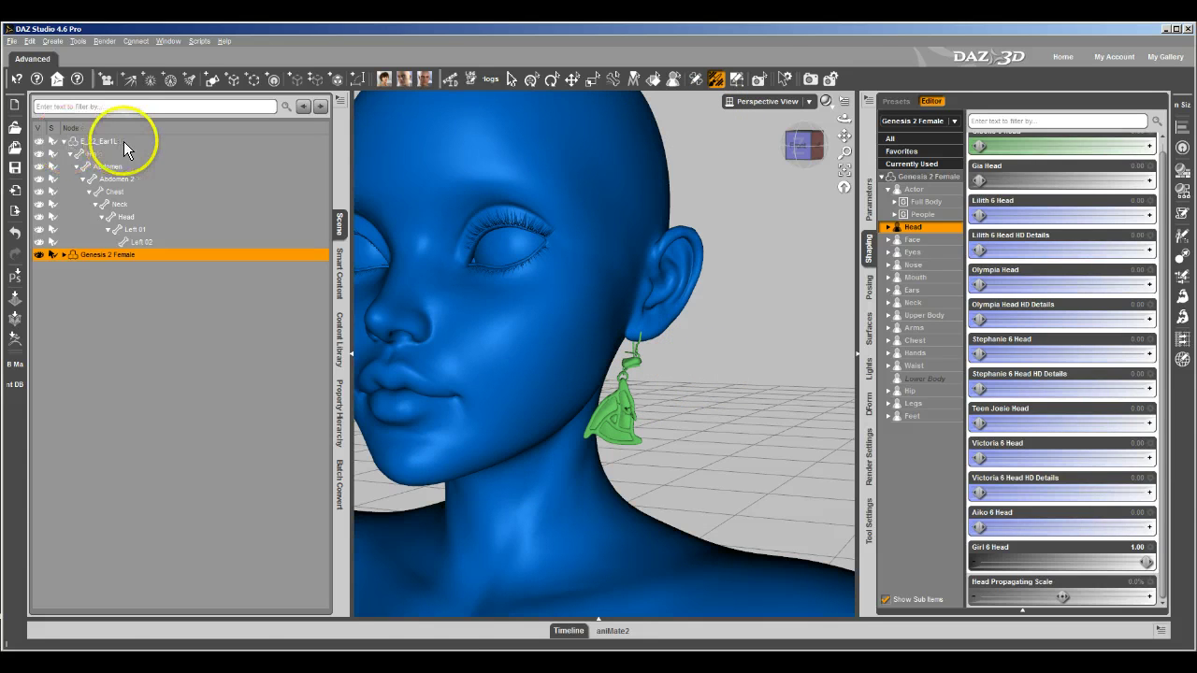
Turn on Show Bones for the E_22_Ear1L earring figure and view its bones from the front
left_click(107, 141)
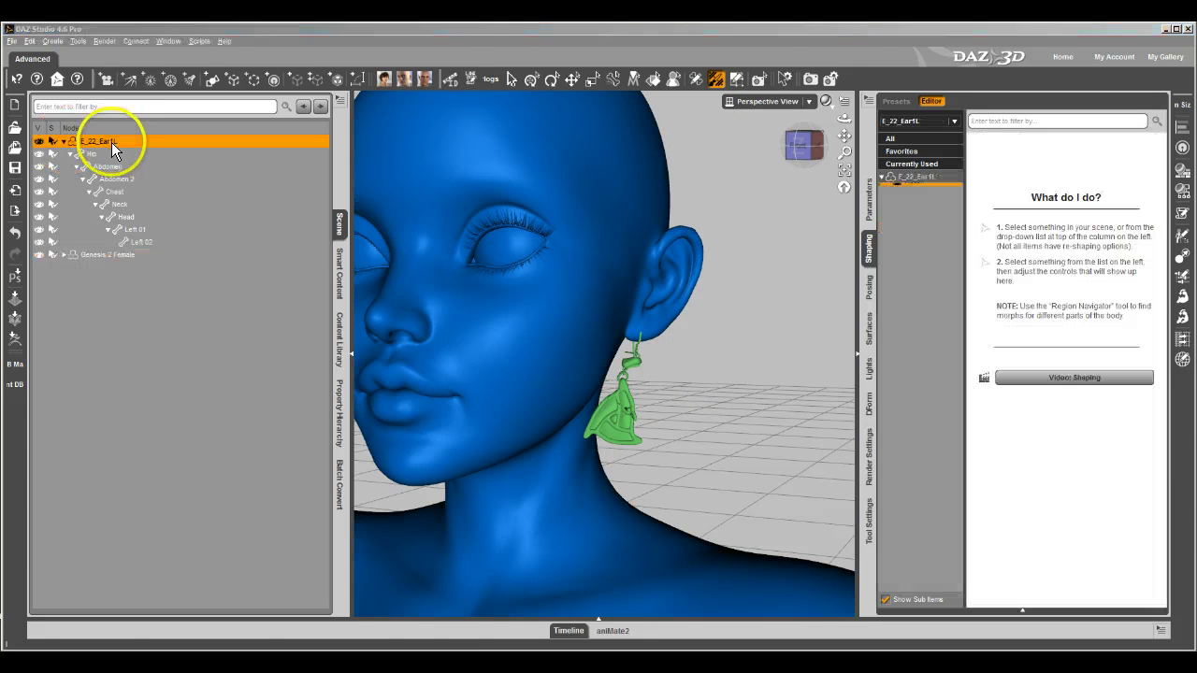
left_click(865, 196)
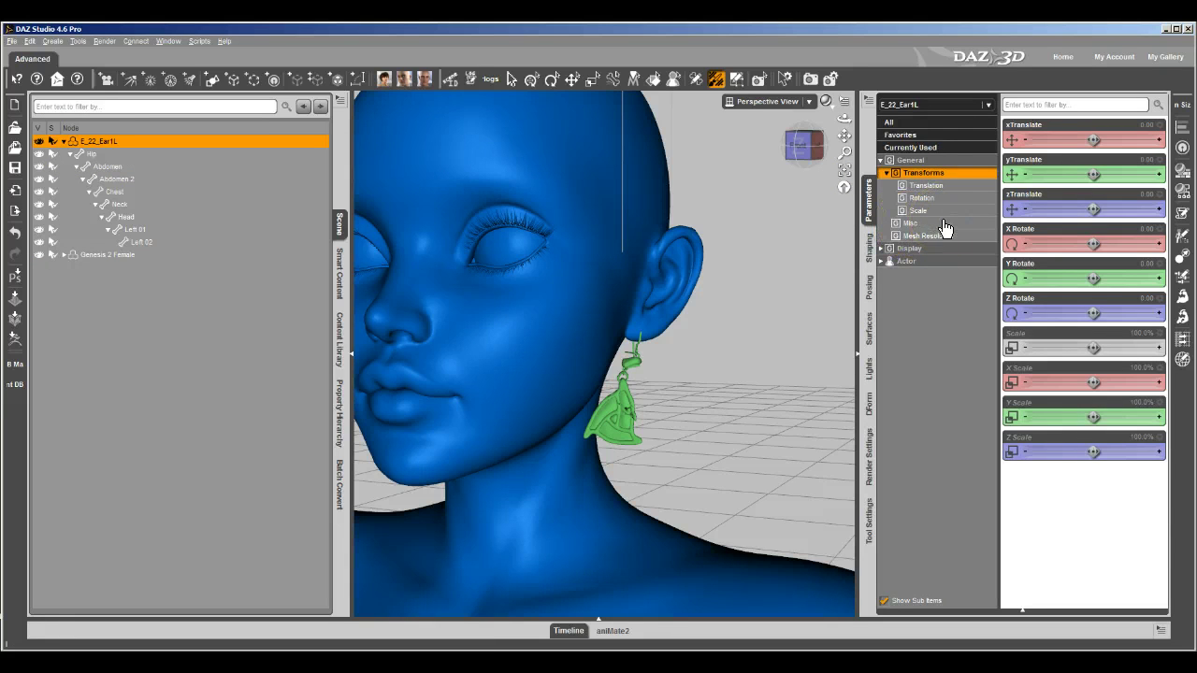
left_click(932, 262)
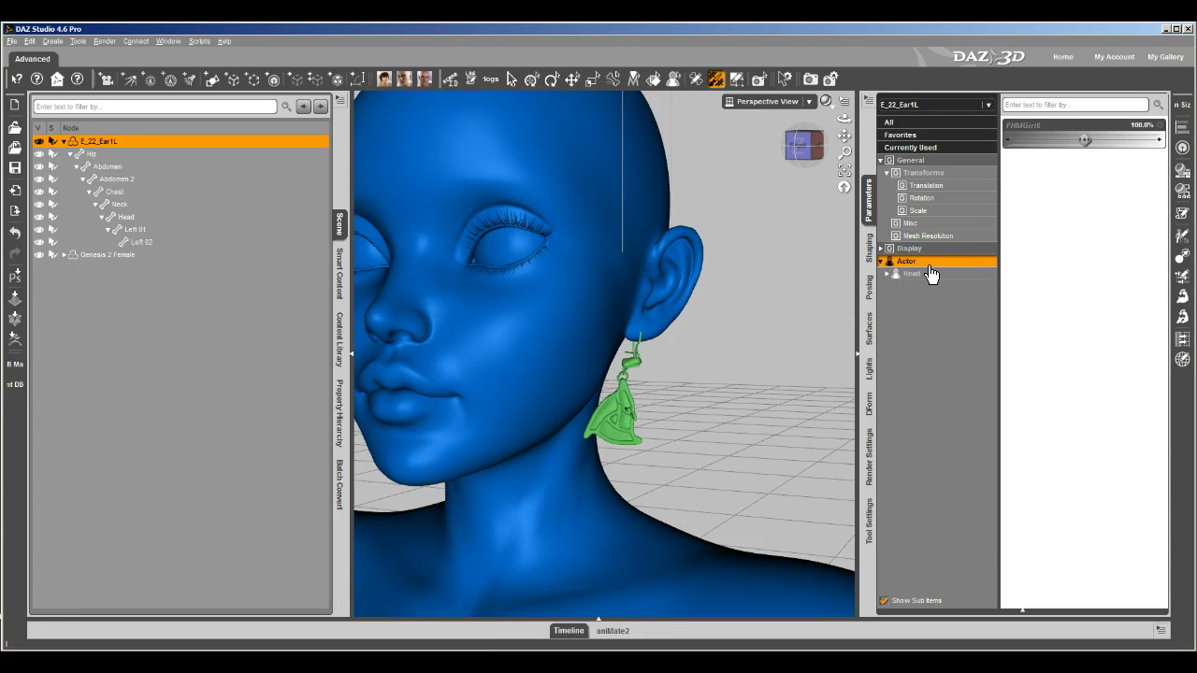
left_click(928, 266)
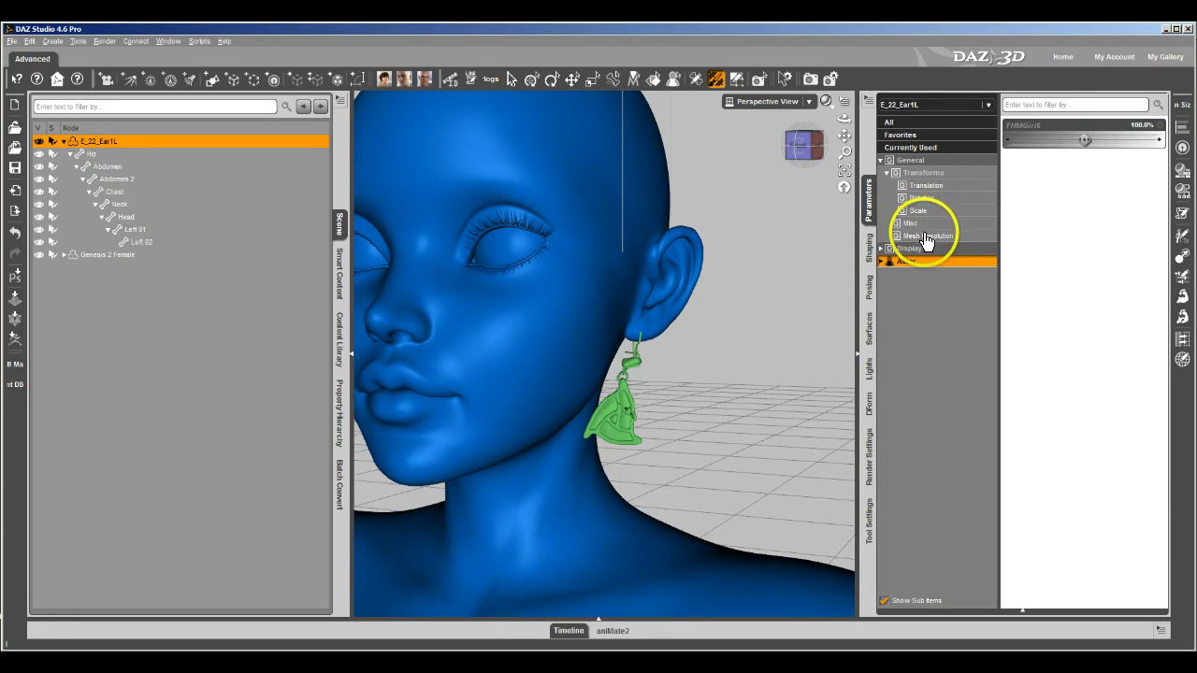
left_click(909, 248)
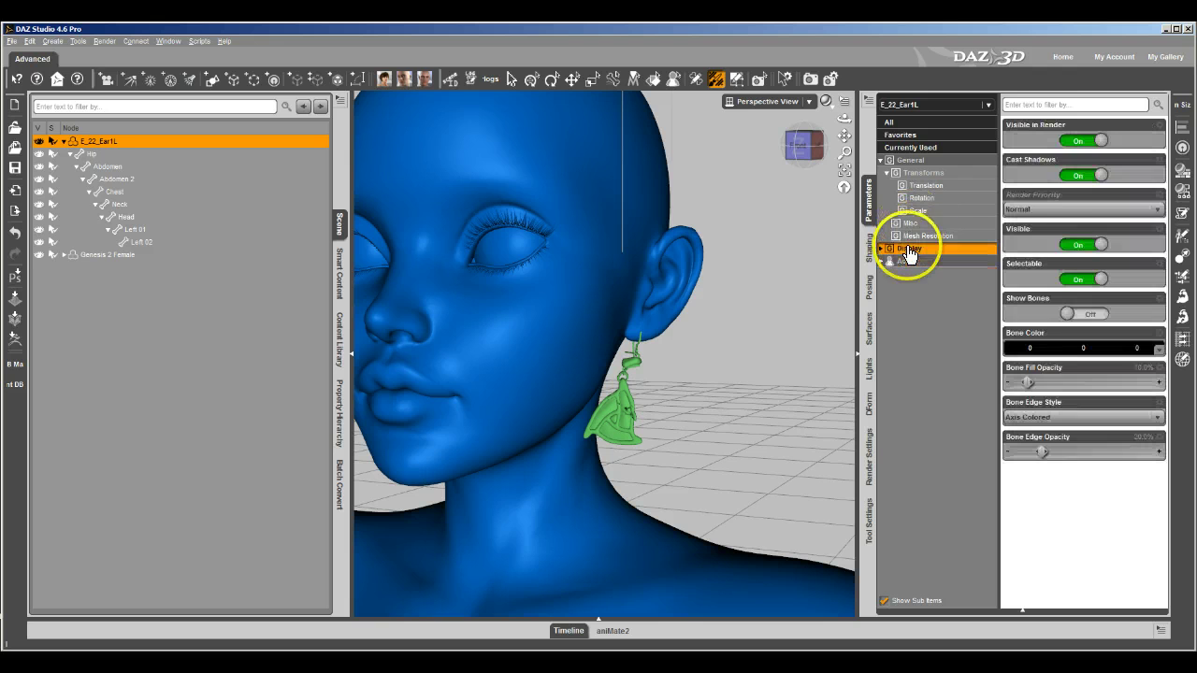
left_click(1088, 314)
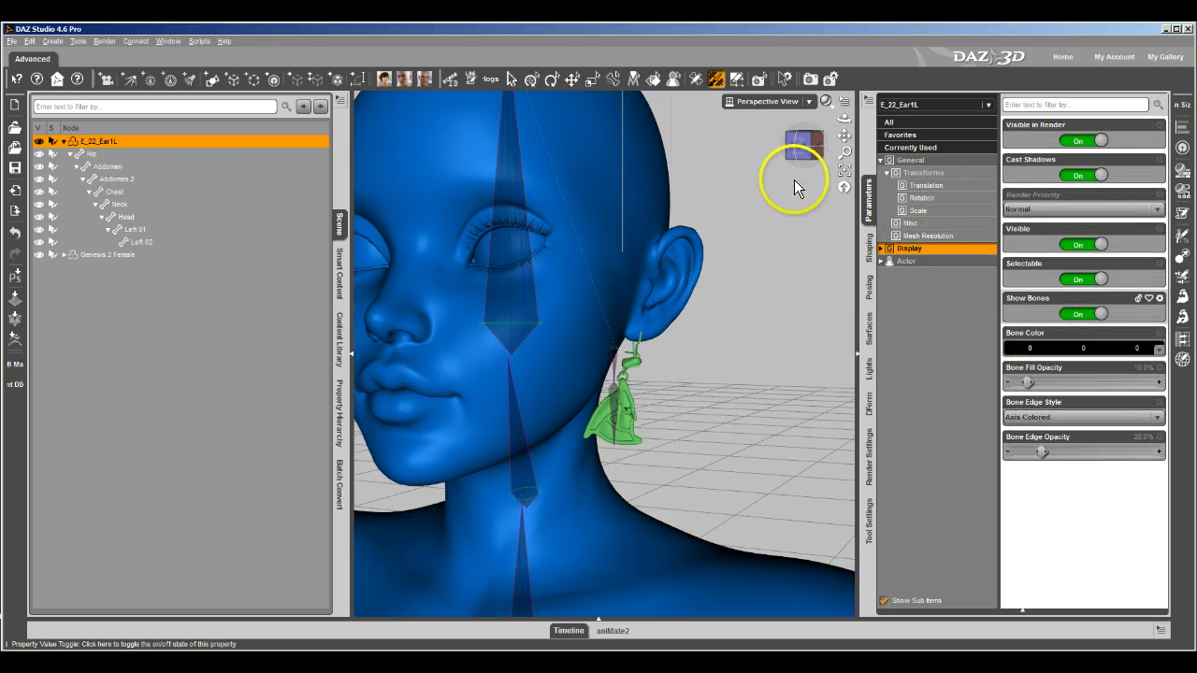
left_click_drag(794, 183, 593, 324)
left_click(602, 435)
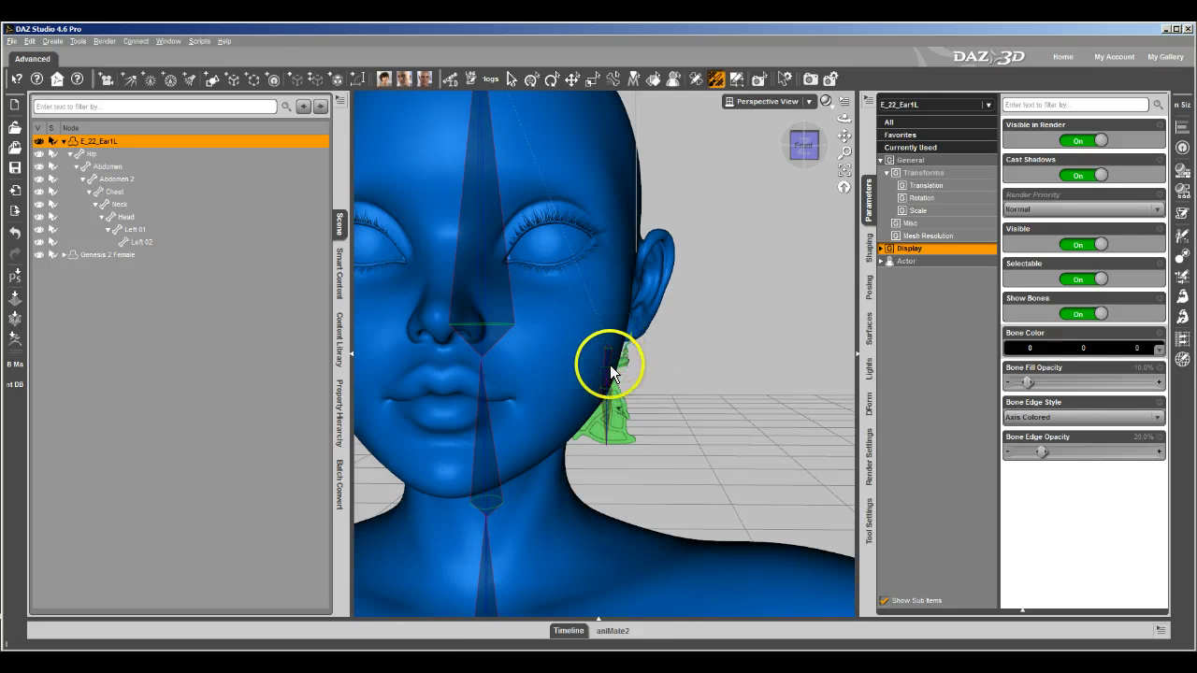
Test the X rotation of the earring's Left 01 bone and return it to zero
left_click(141, 230)
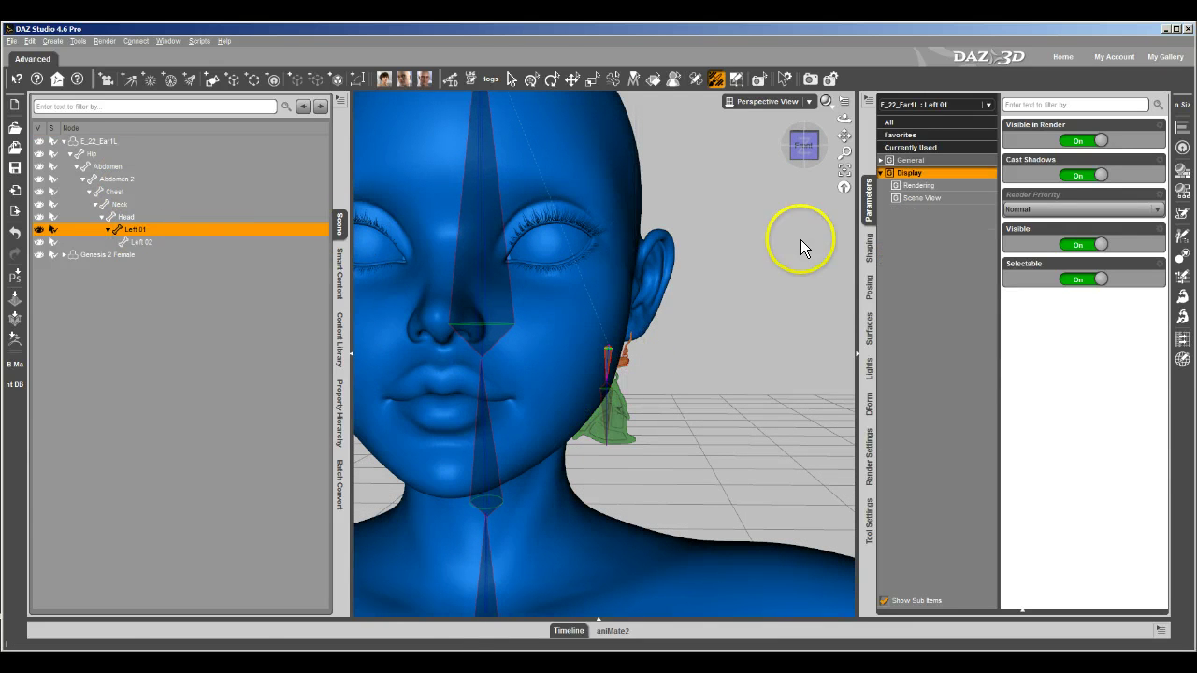
left_click(869, 290)
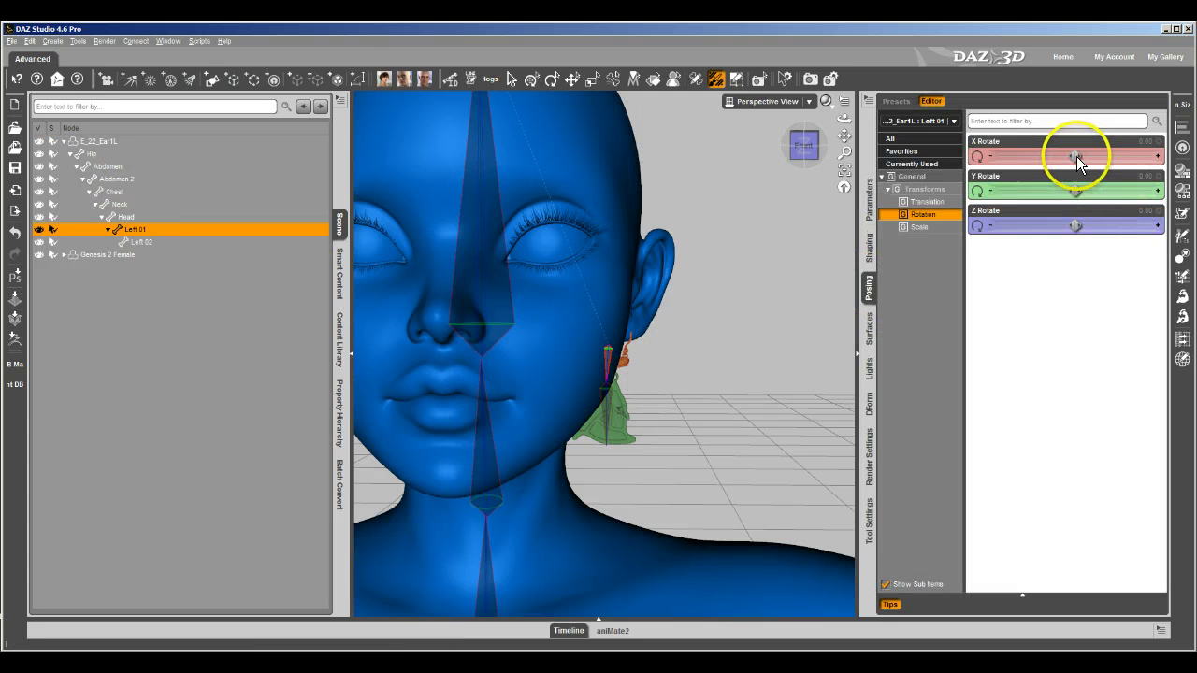
mouse_move(1077, 156)
left_mouse_down()
mouse_move(1090, 155)
mouse_move(1057, 158)
mouse_move(1077, 155)
left_mouse_up()
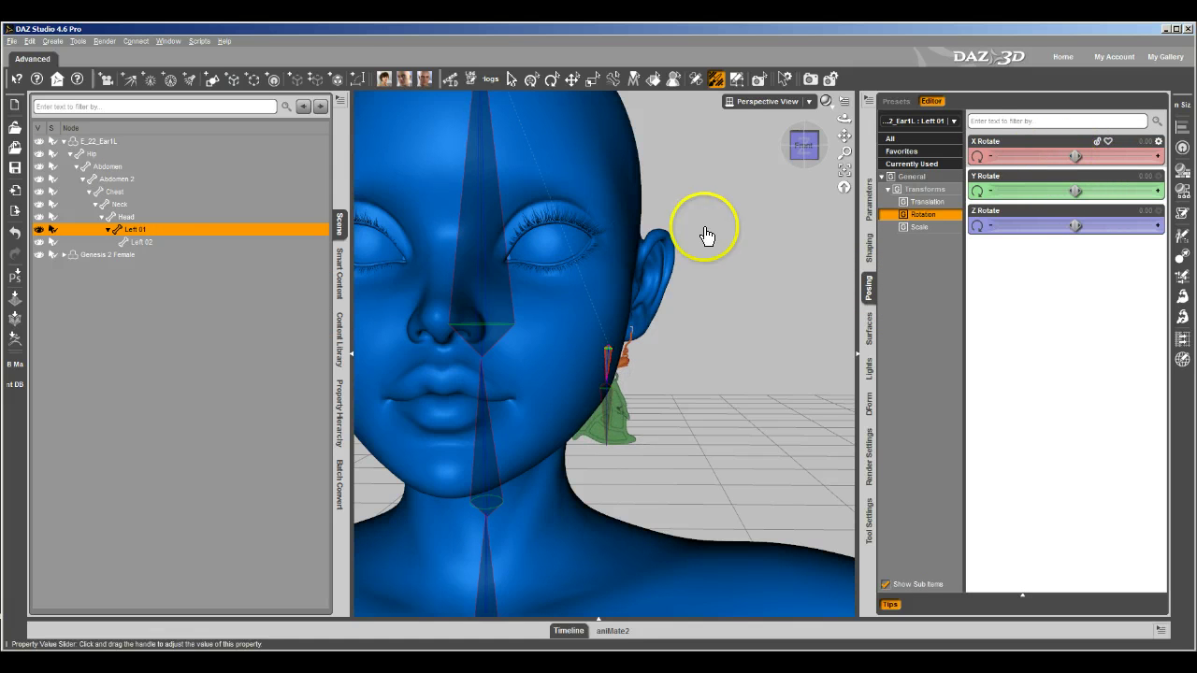
Set the Girl 6 Head morph of the Genesis 2 Female figure to 0
left_click(107, 141)
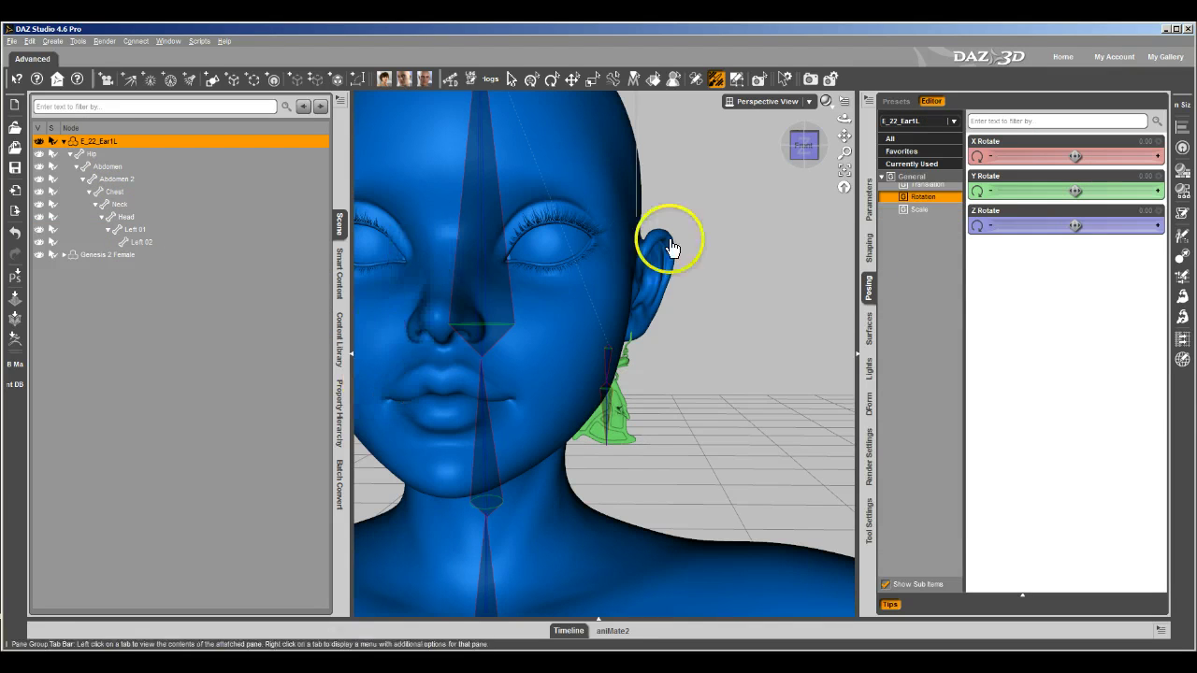
left_click(146, 254)
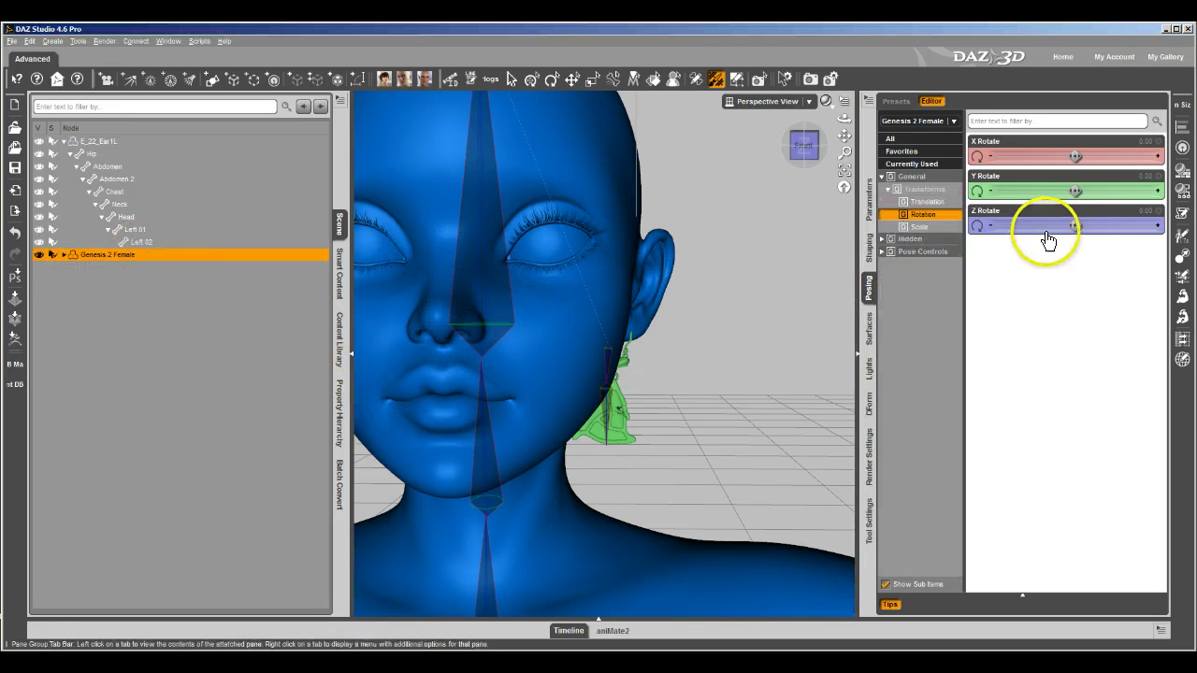
left_click(868, 248)
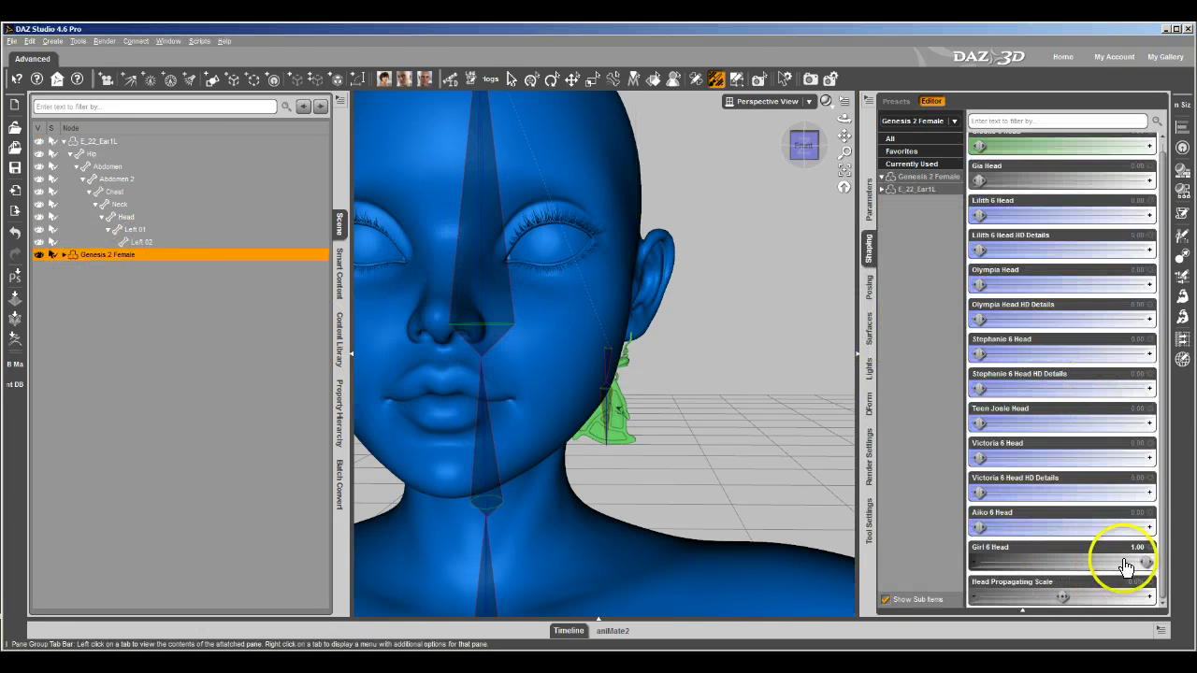
left_click_drag(1154, 562, 908, 561)
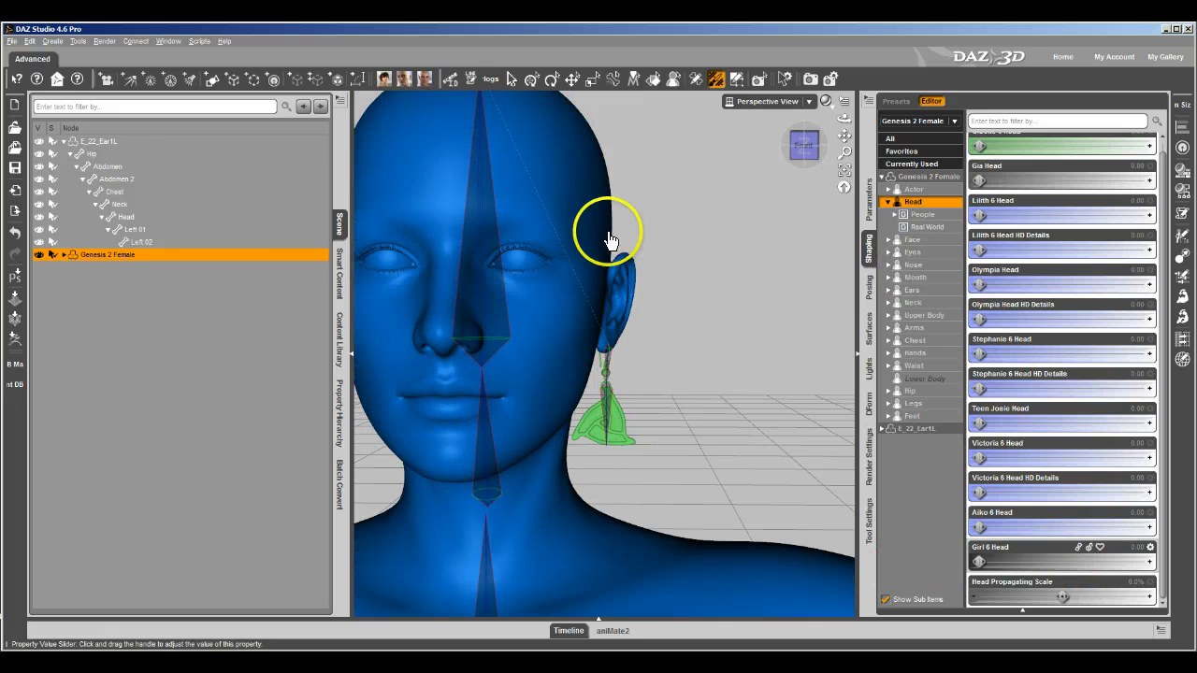
Examine the E_22_Ear1L parameters in the Property Hierarchy, widening the name column to find the automatically transferred Girl 6 morph
left_click(118, 147)
right_click(343, 229)
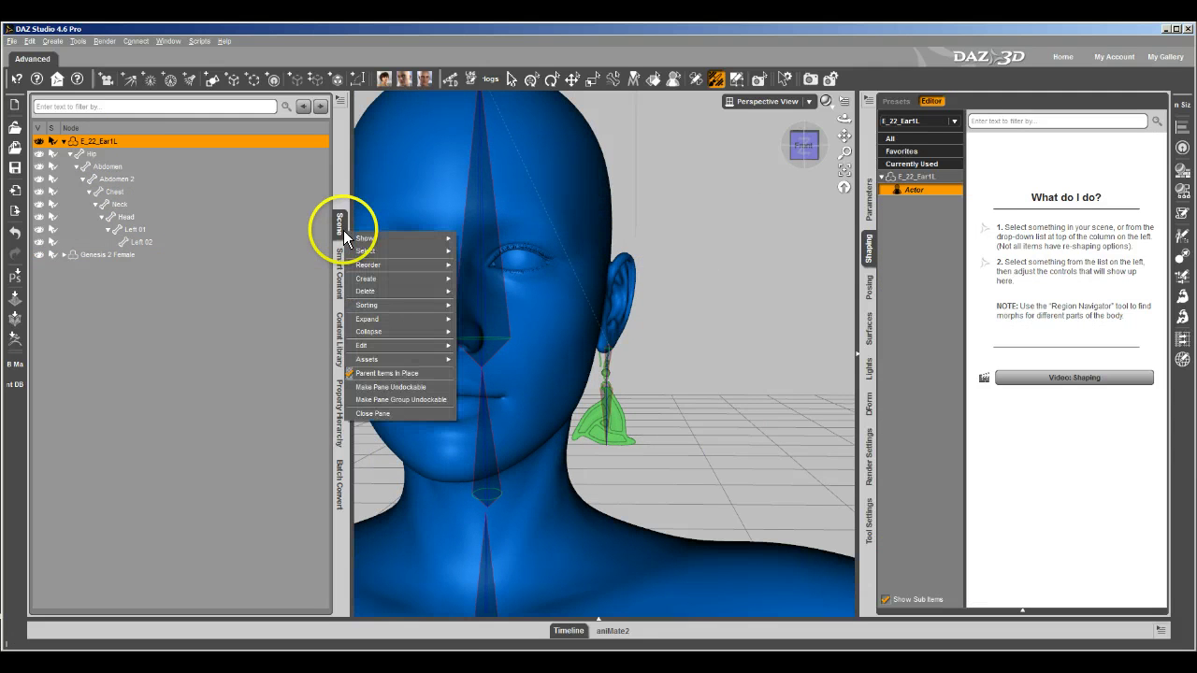
left_click(341, 426)
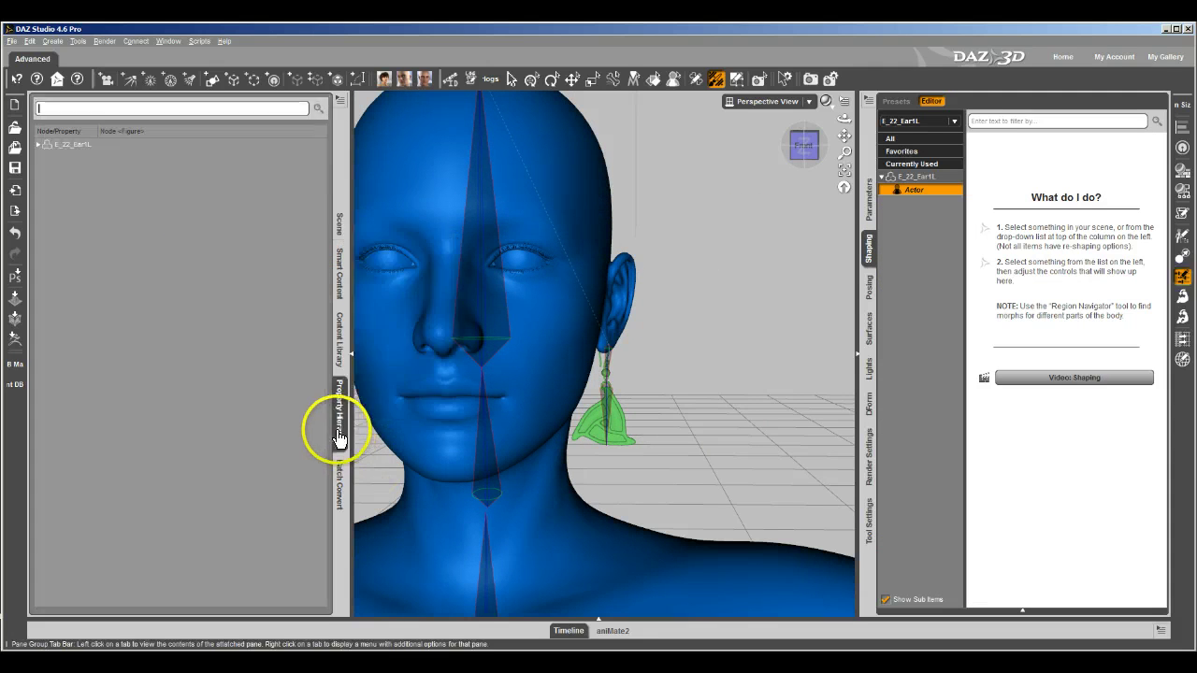
double_click(117, 146)
double_click(108, 169)
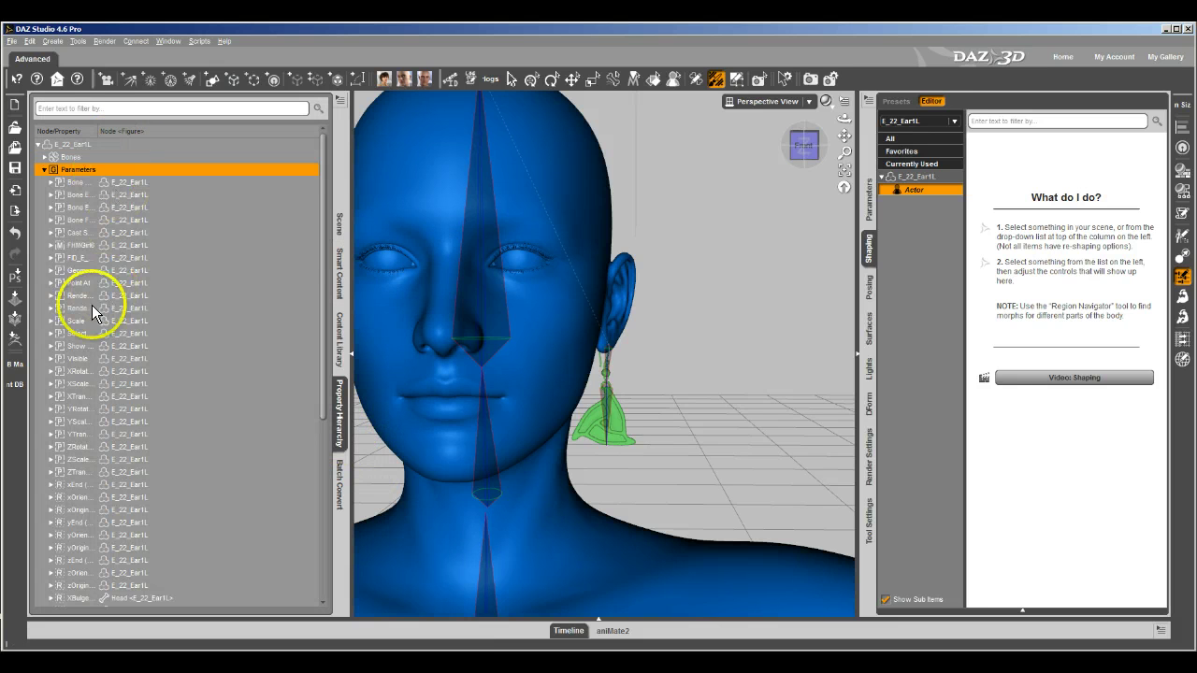
left_click_drag(99, 131, 181, 133)
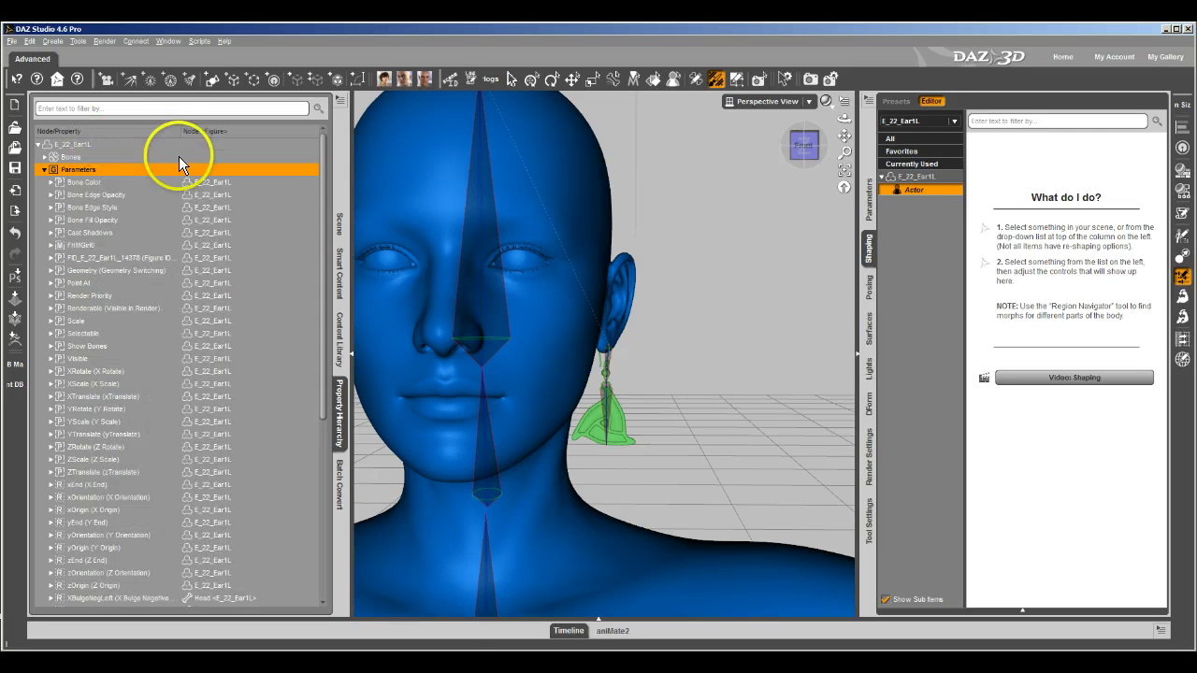
left_click(91, 246)
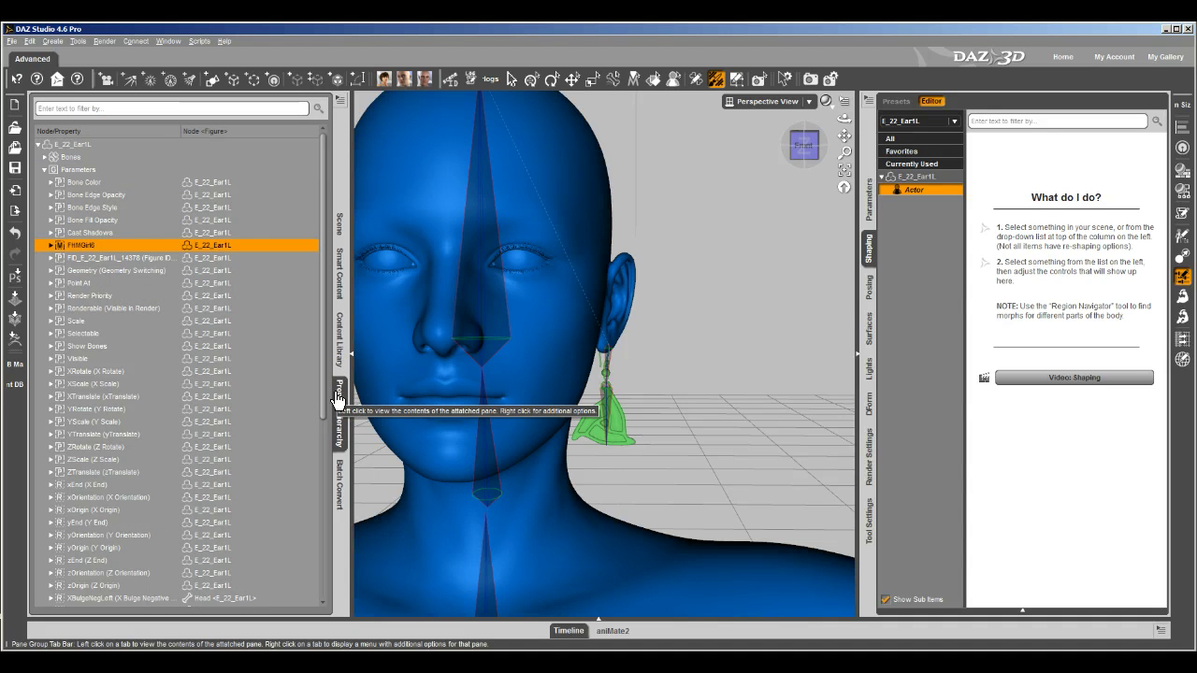
Clear the generated morphs from the E_22_Ear1L earring and check its parameter list in the Property Hierarchy
left_click(339, 221)
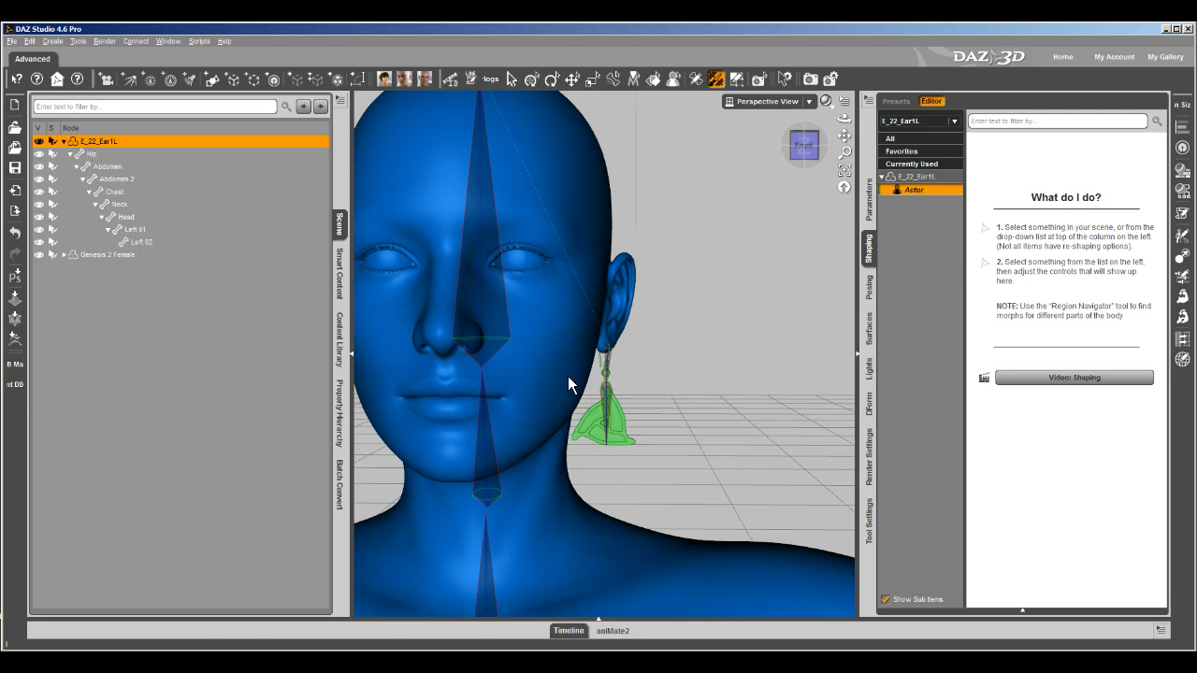
right_click(340, 224)
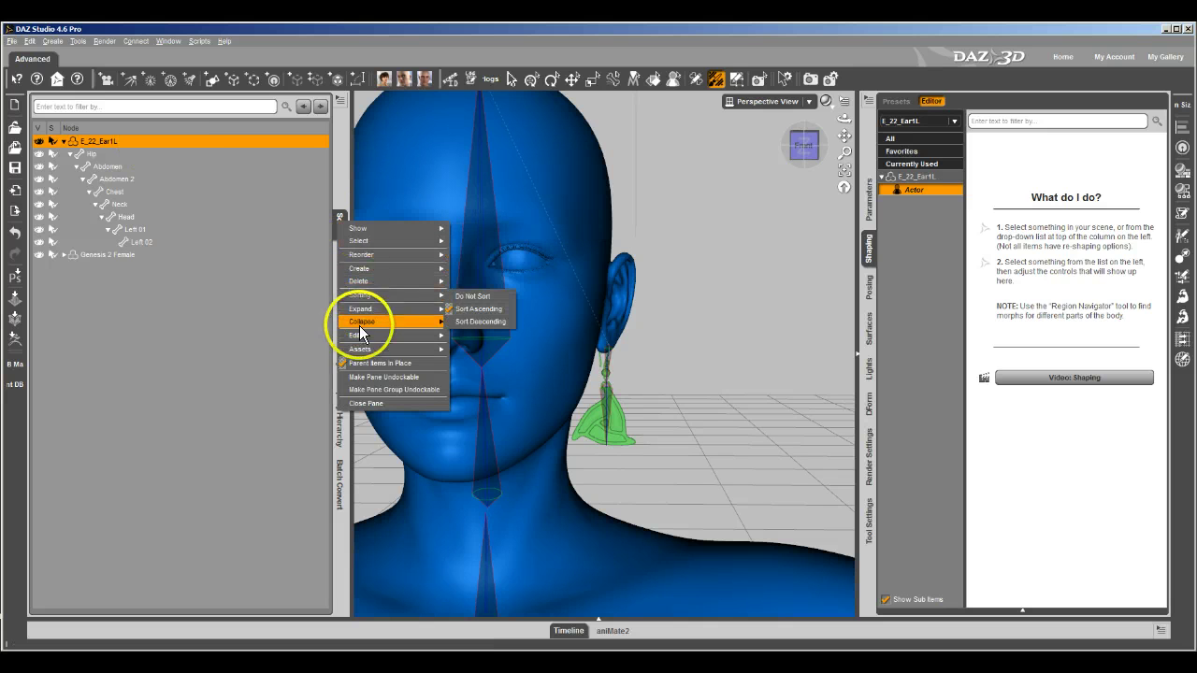
mouse_move(357, 348)
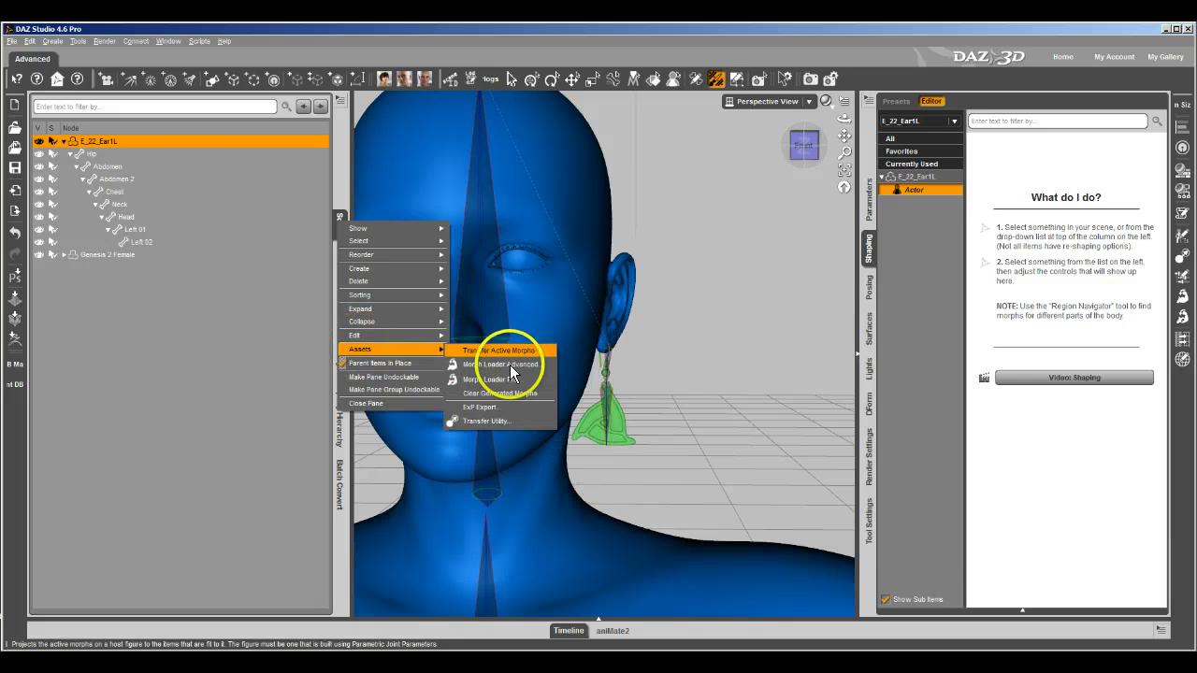
left_click(503, 392)
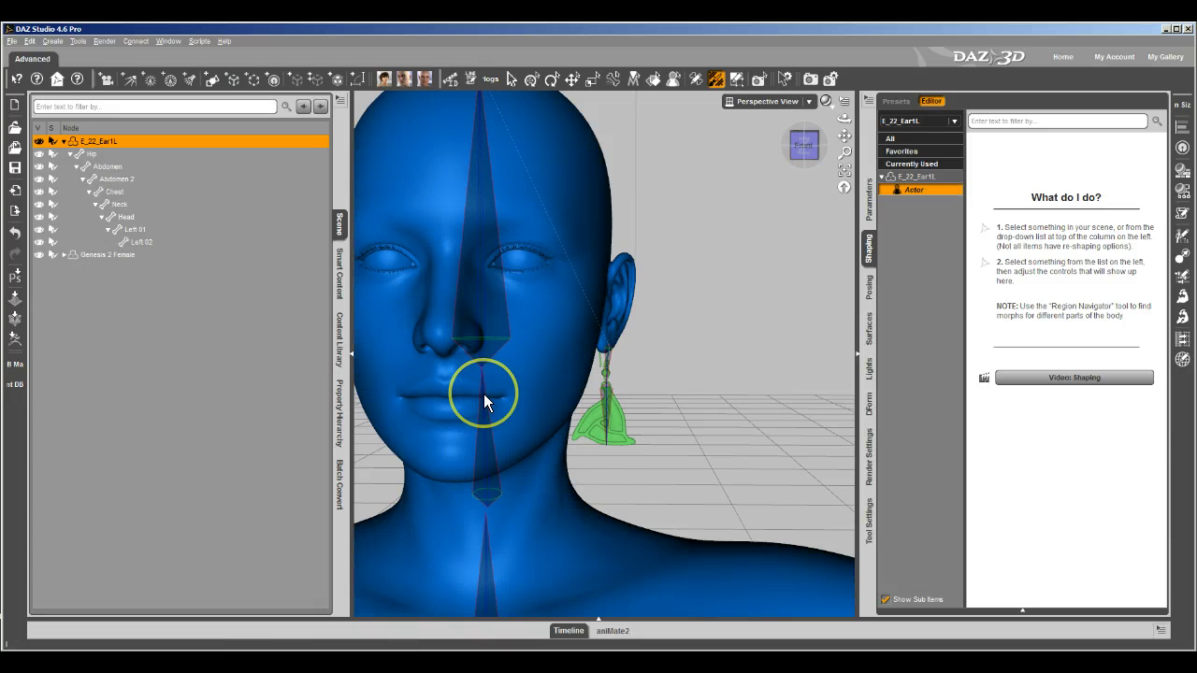
left_click(339, 411)
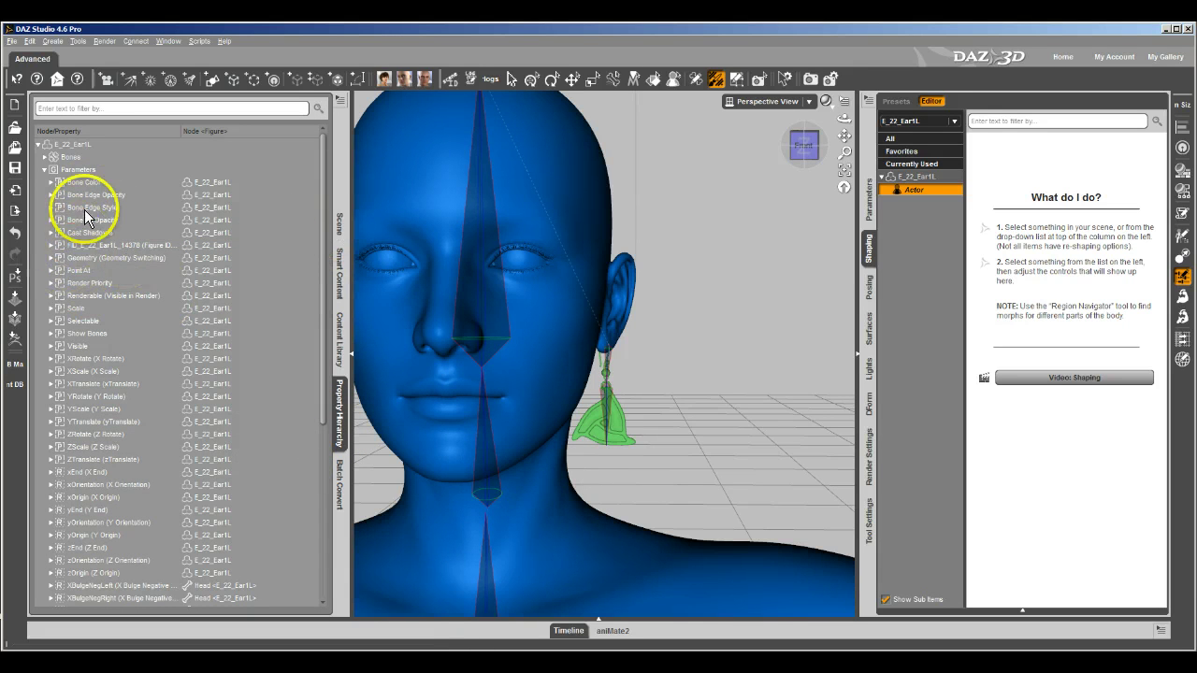
left_click(341, 226)
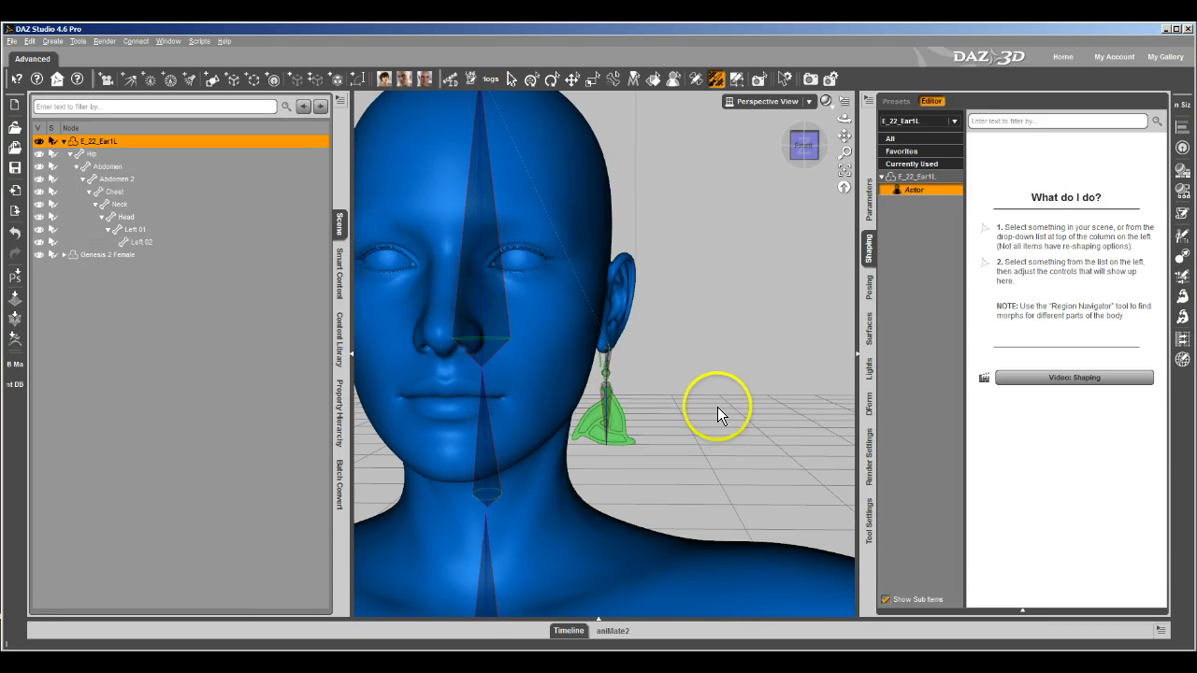
Test the X rotation of the Genesis 2 Female Head bone and return it to zero
scroll(718, 407, "up", 2)
scroll(717, 407, "down", 4)
scroll(717, 407, "up", 4)
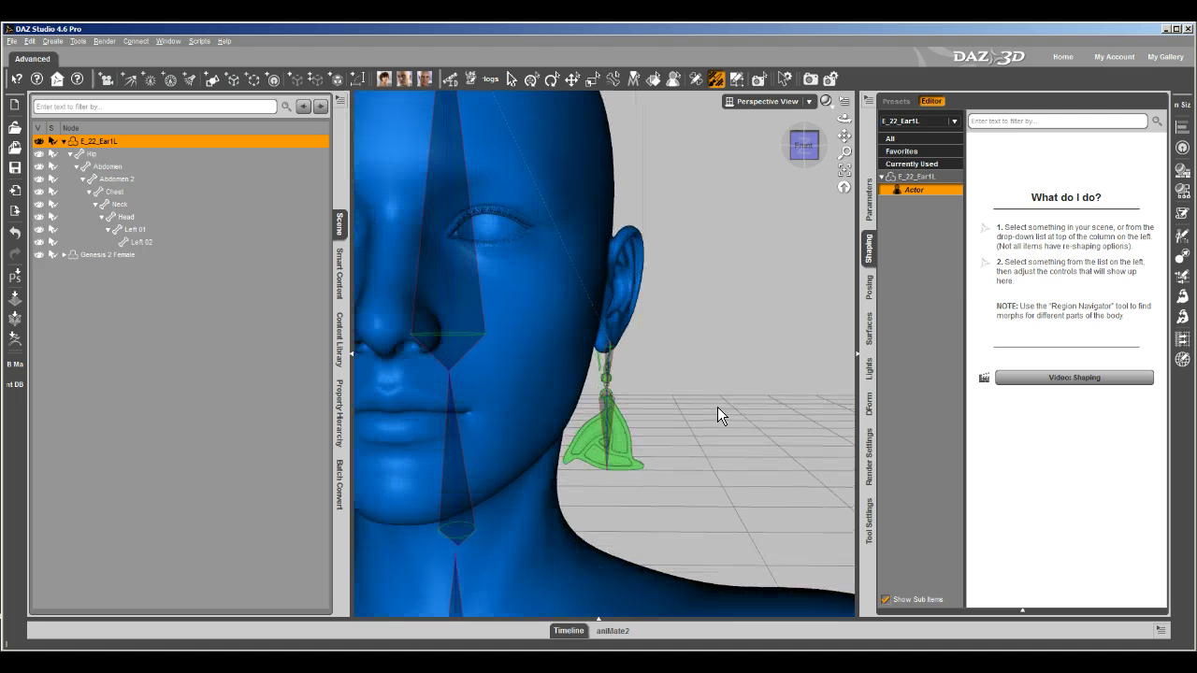
scroll(718, 408, "down", 4)
left_click(190, 290)
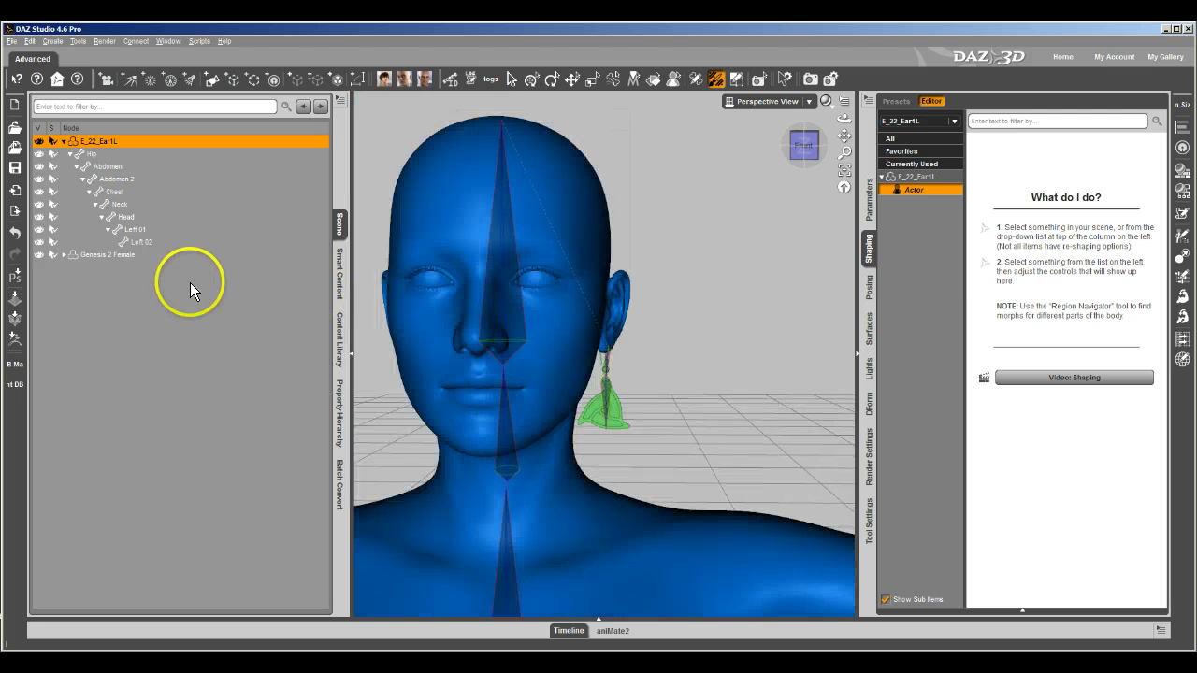
left_click(515, 79)
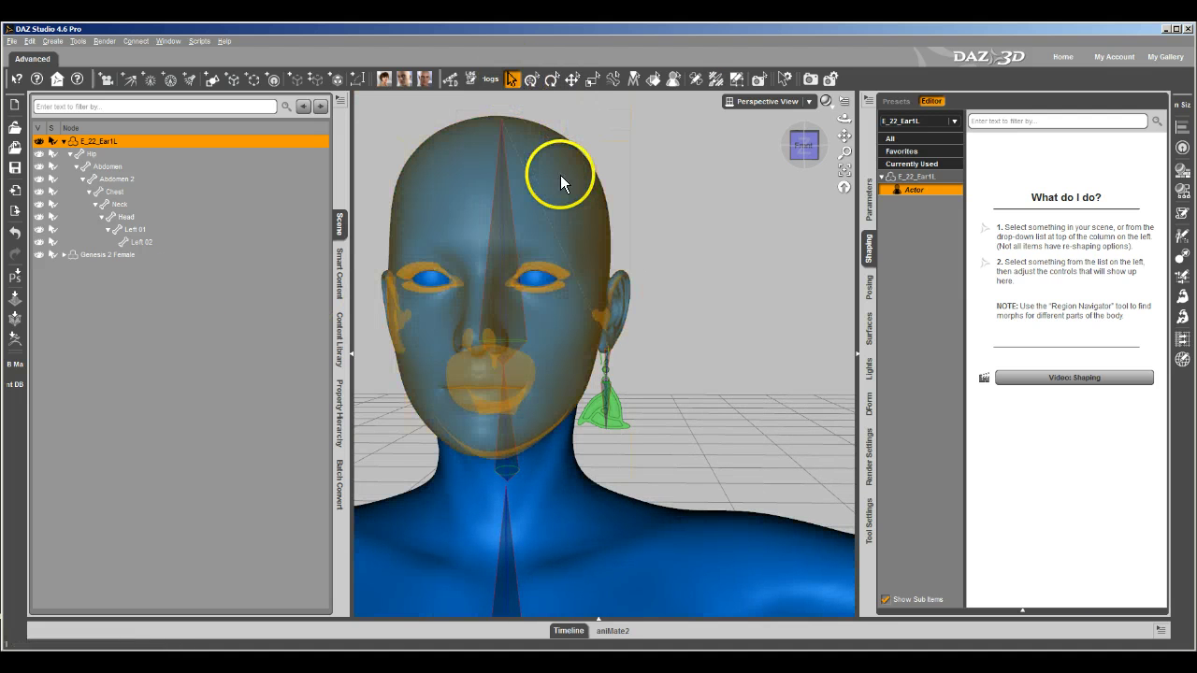
left_click(561, 175)
left_click(871, 287)
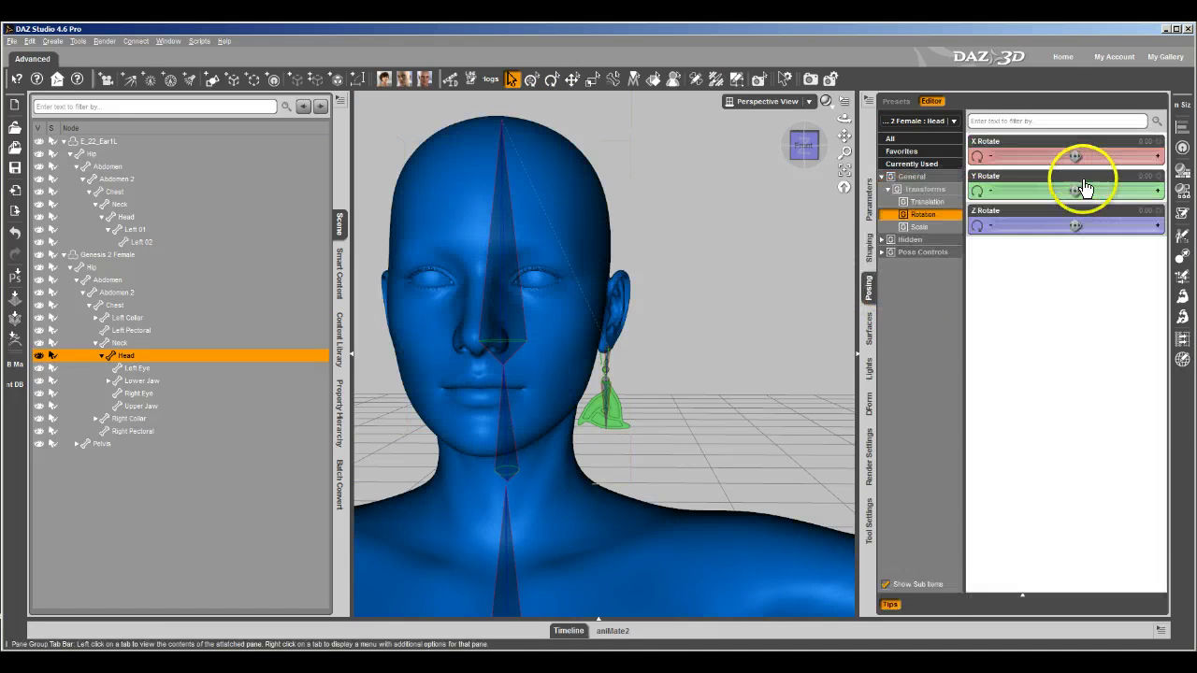
mouse_move(1082, 154)
left_mouse_down()
mouse_move(1120, 156)
mouse_move(1020, 158)
mouse_move(1128, 156)
mouse_move(1026, 150)
mouse_move(1095, 155)
mouse_move(1037, 160)
mouse_move(1031, 178)
mouse_move(1075, 158)
left_mouse_up()
left_click(133, 241)
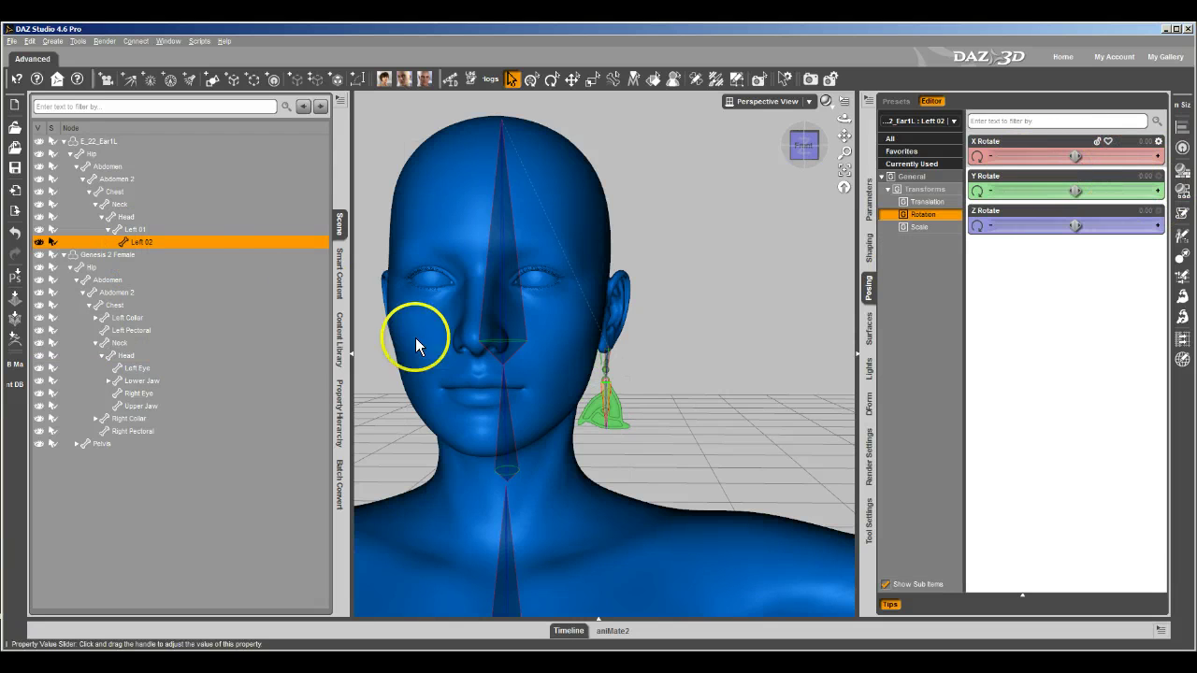
Select the E_22_Ear1L earring and activate the Geometry Editor tool with its settings displayed
left_click(107, 142)
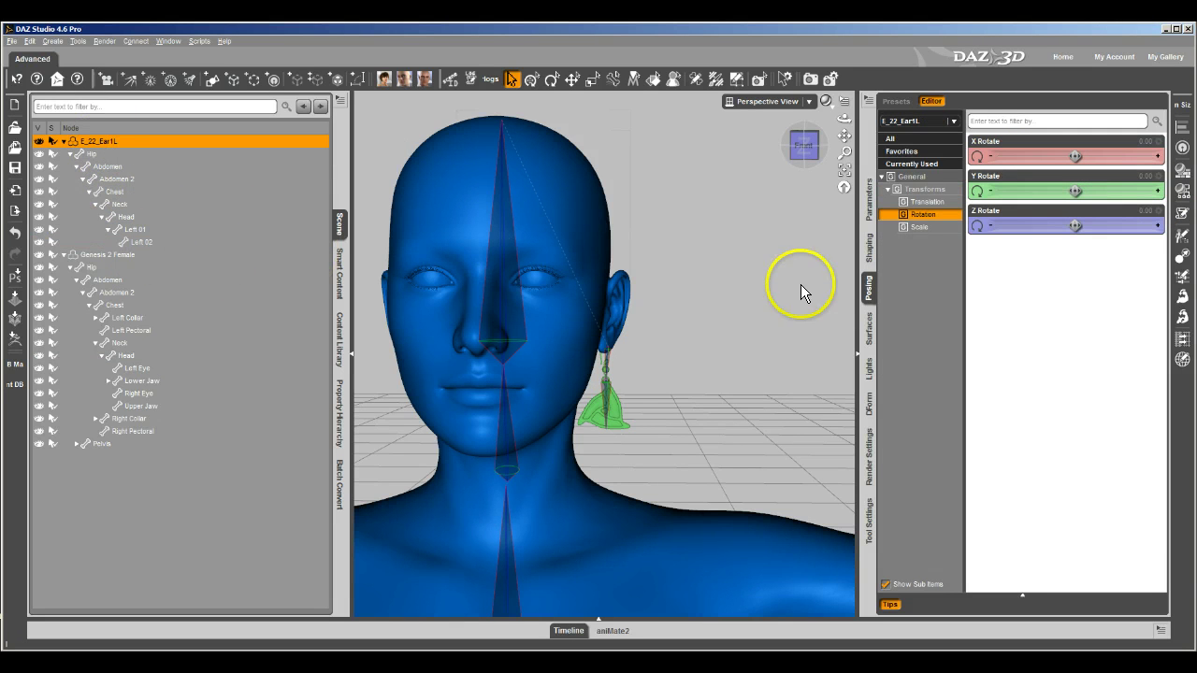
key("f")
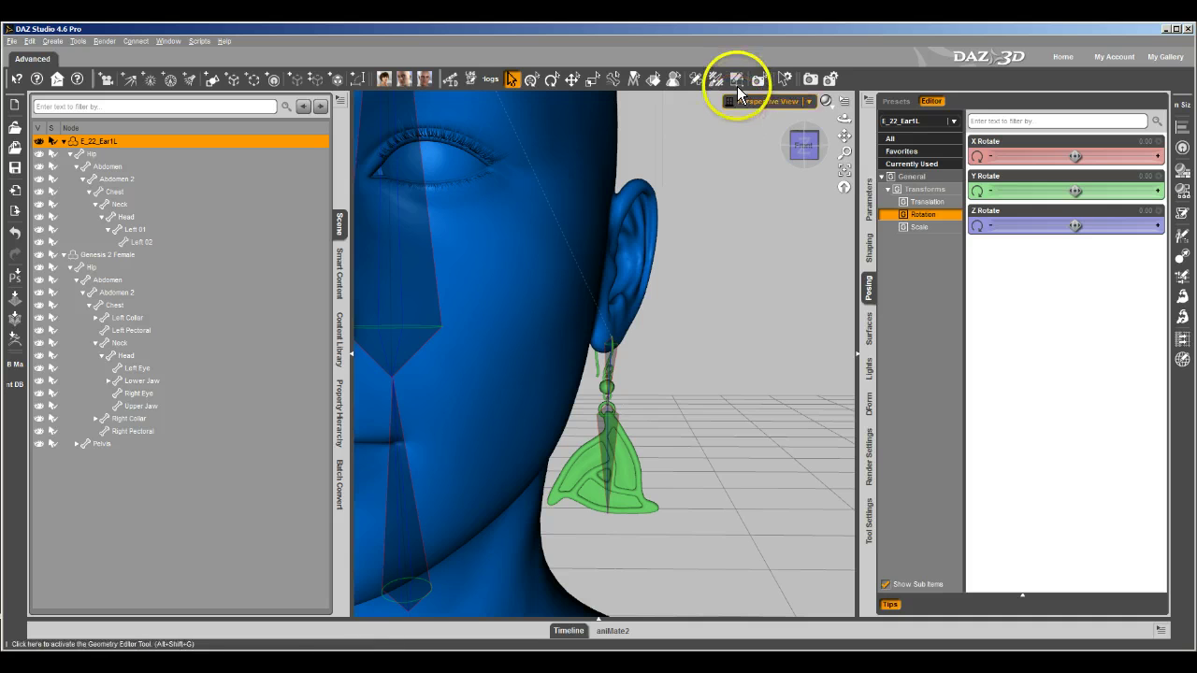
left_click(738, 84)
left_click(870, 529)
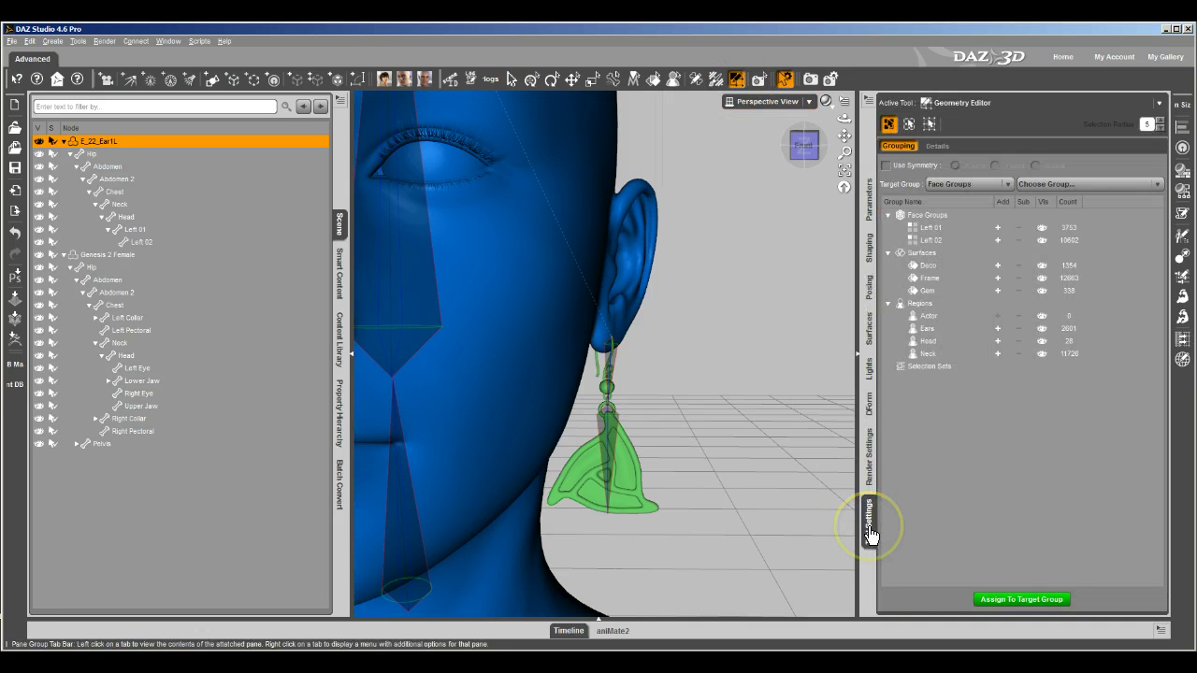
Select the Left 01 and Left 02 face groups of the earring and convert the selection to vertices
left_click(998, 227)
left_click(997, 239)
left_click(999, 228)
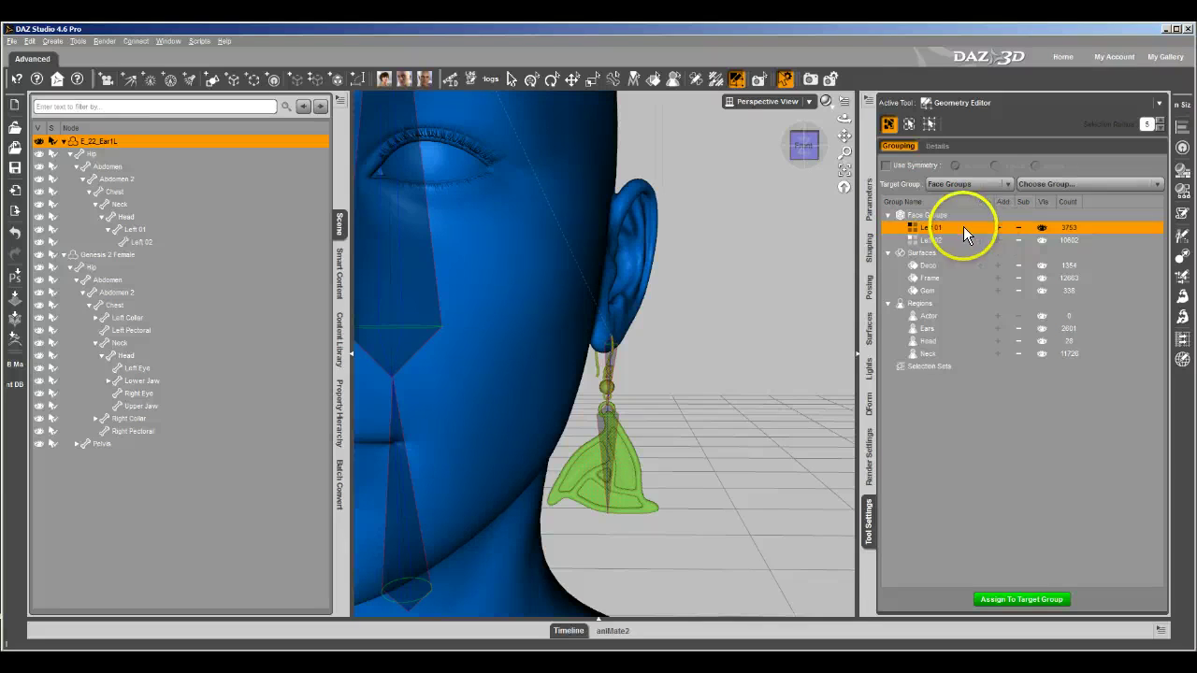
right_click(732, 339)
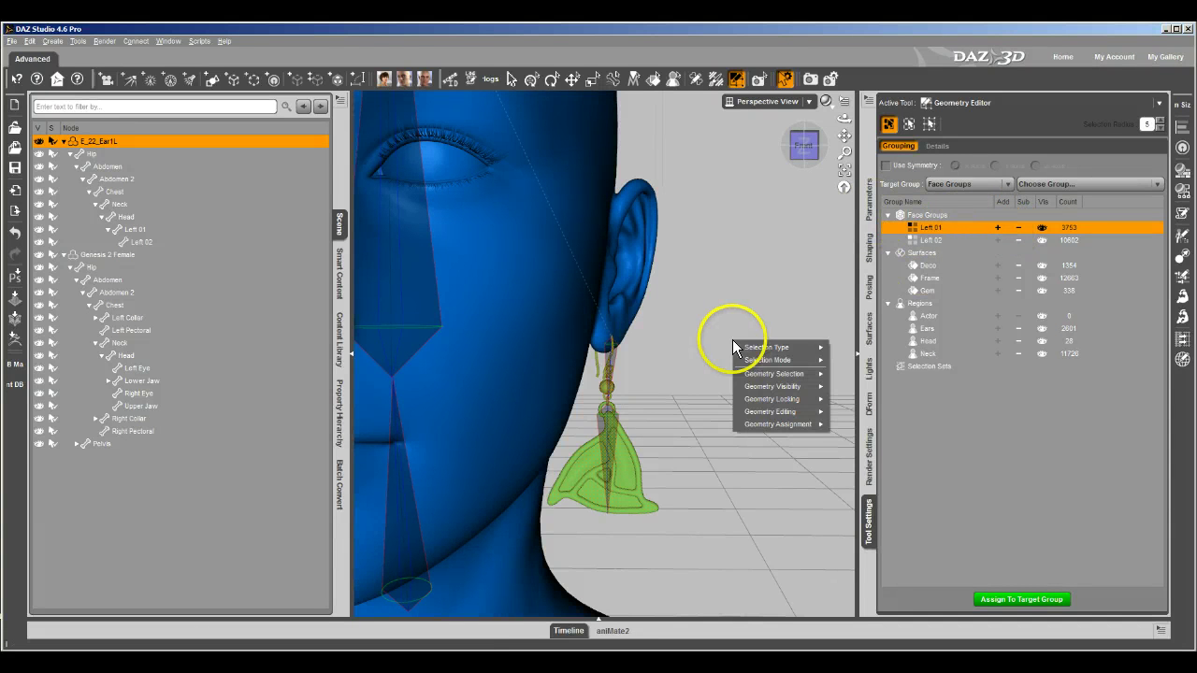
mouse_move(767, 374)
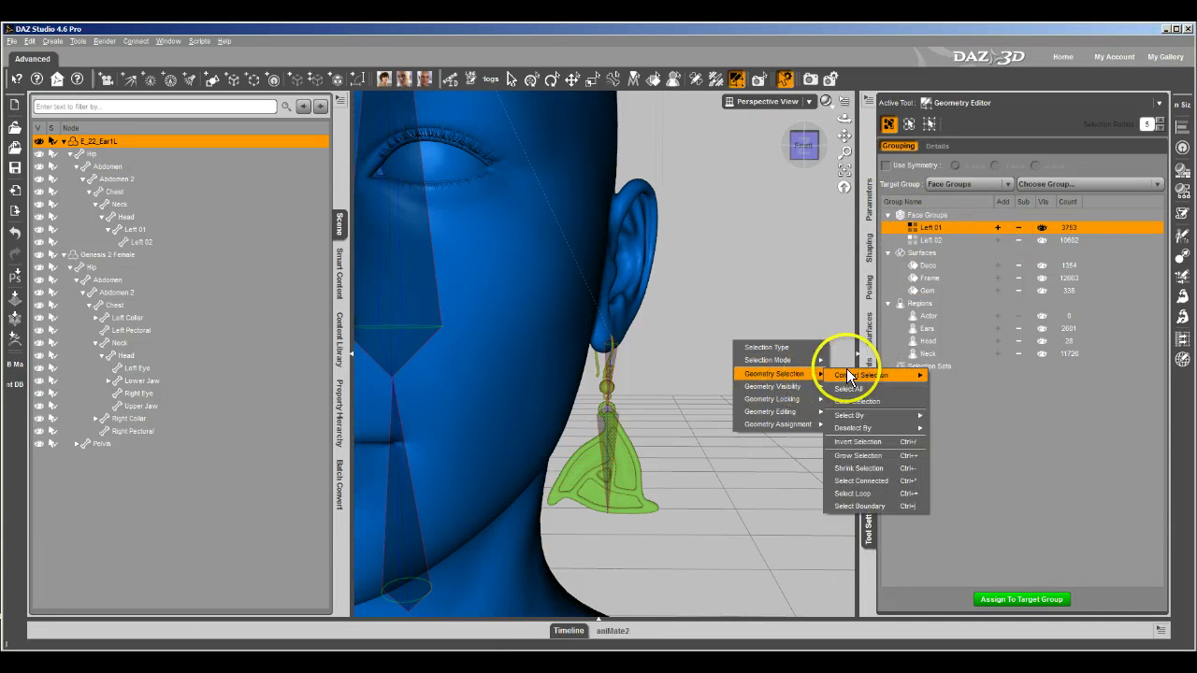
mouse_move(851, 376)
left_click(982, 401)
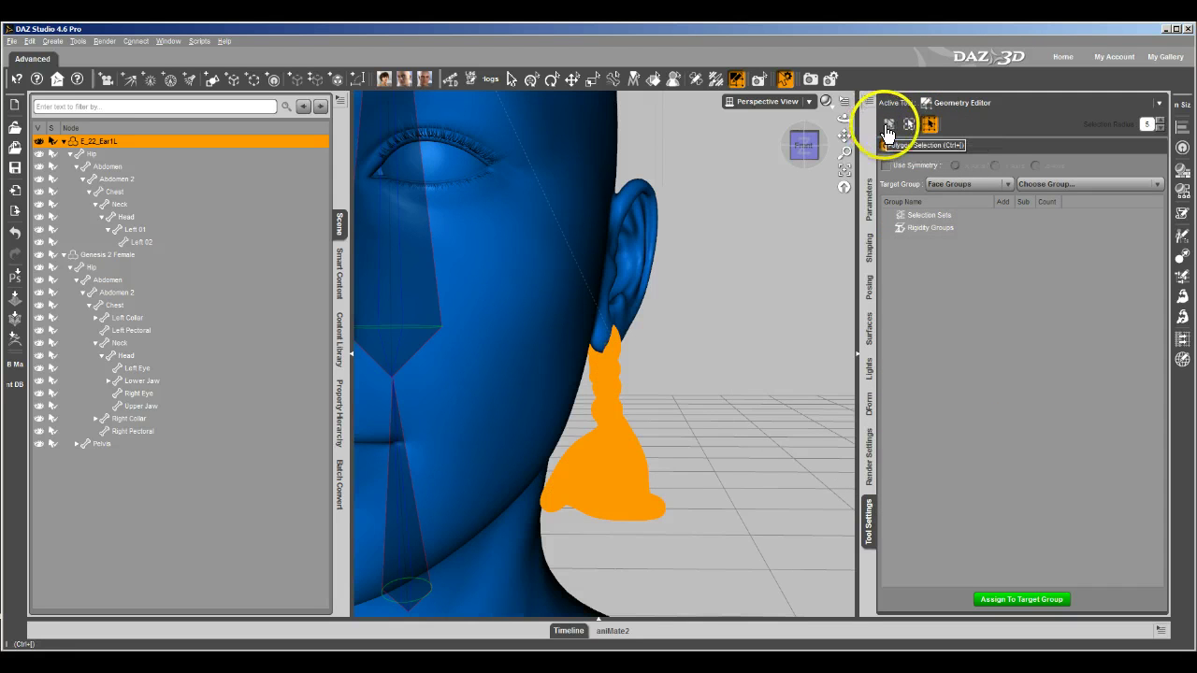
Create a rigidity group named Left from the selected earring vertices
left_click(930, 229)
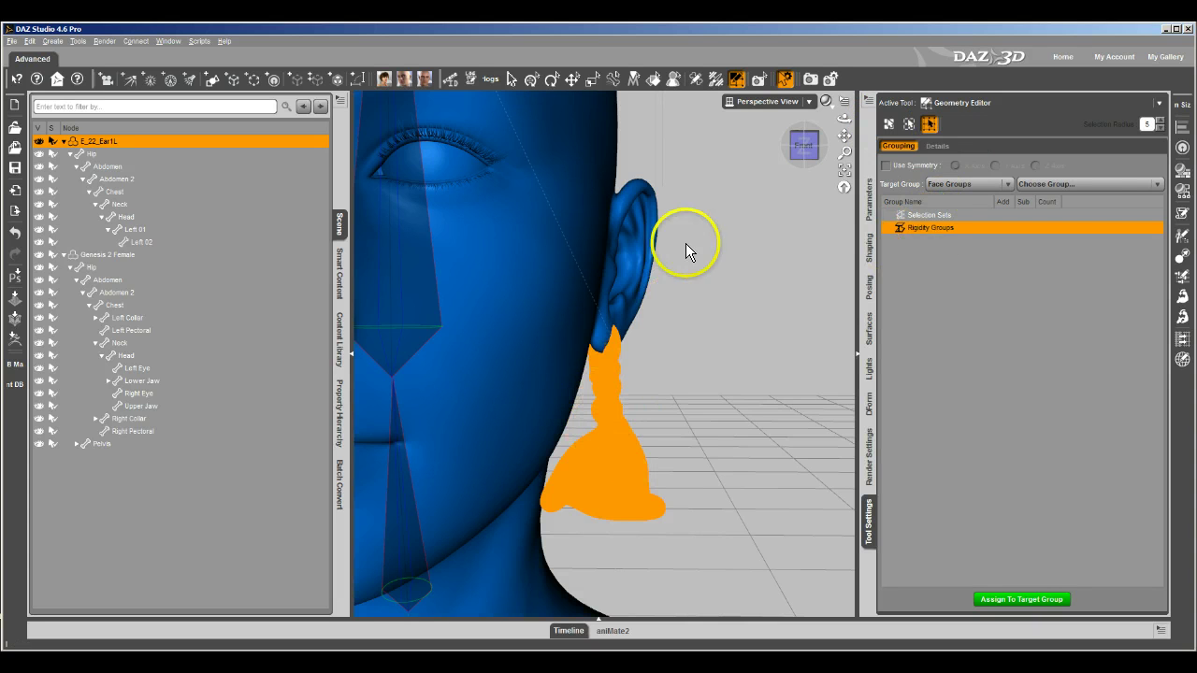
right_click(930, 227)
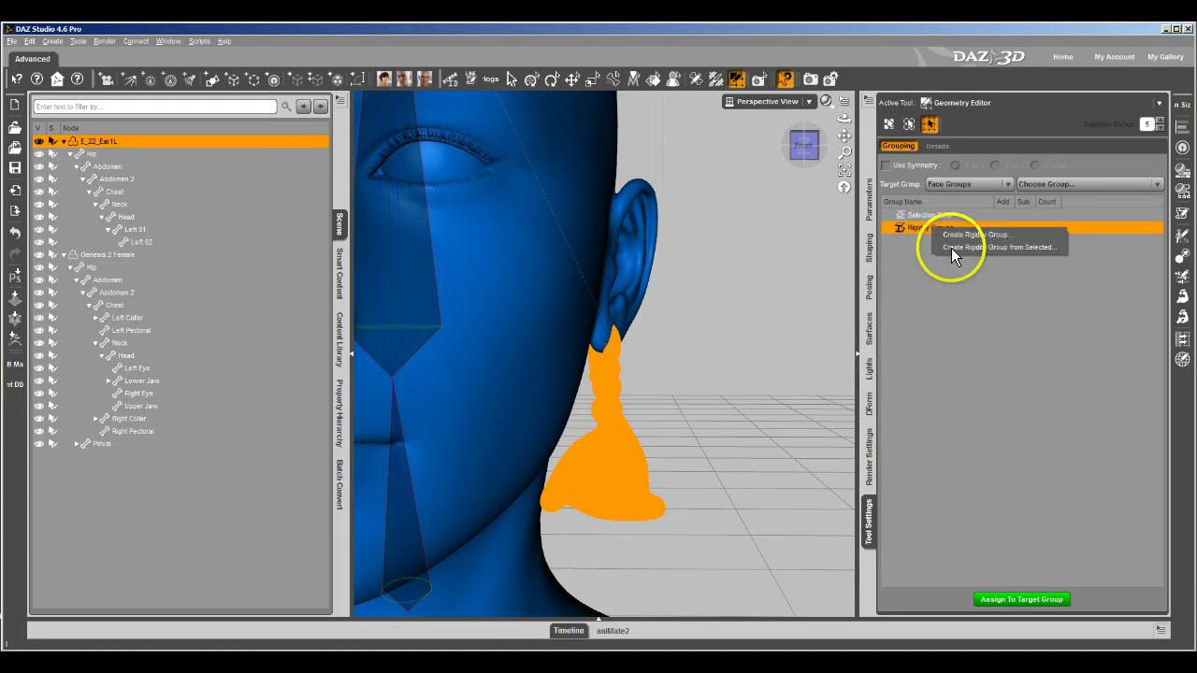
left_click(952, 248)
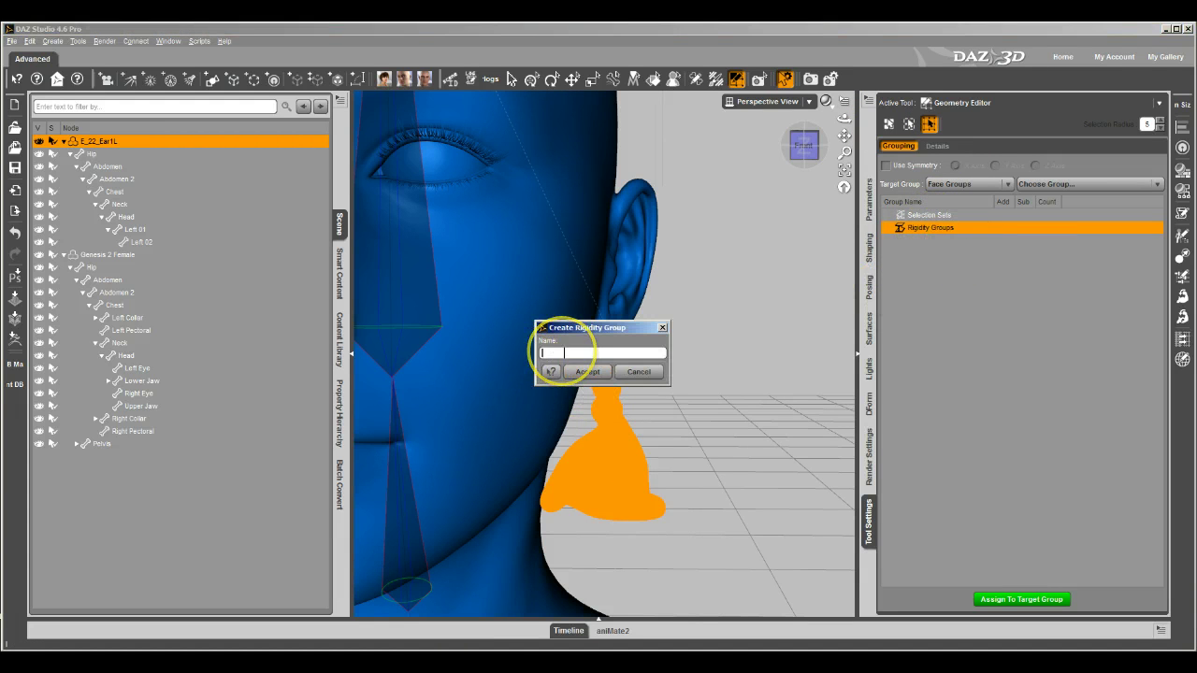
type("Left")
key("Return")
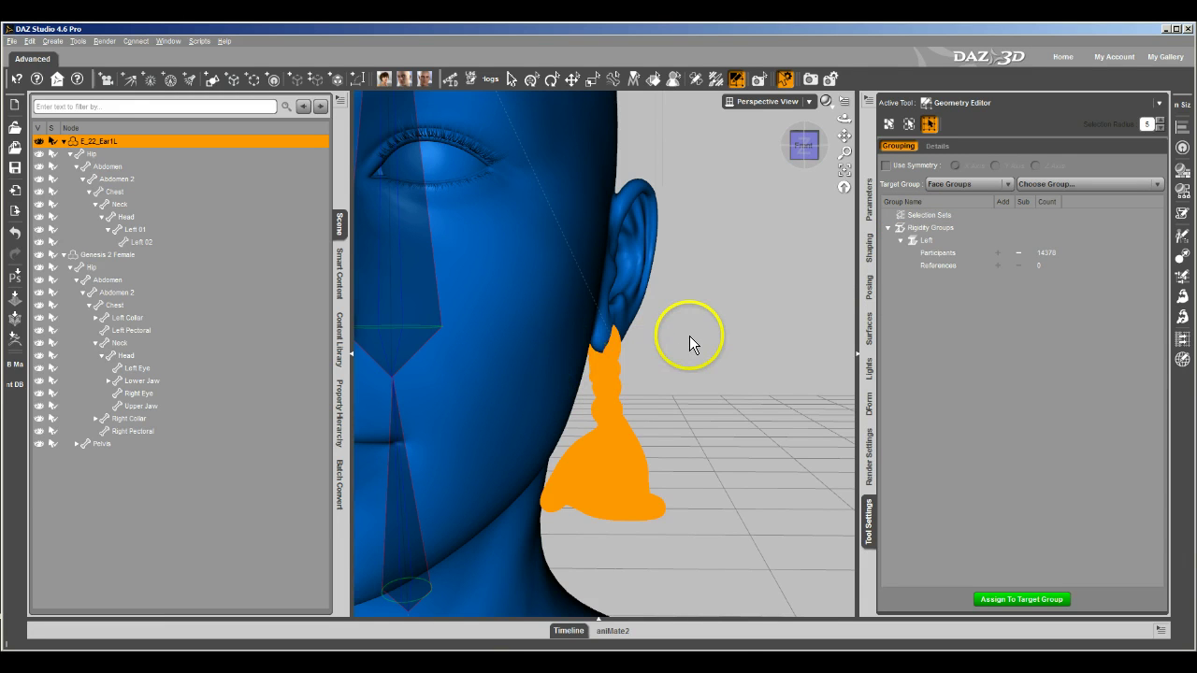
Hide the Genesis 2 Female figure, collapse its hierarchy, and clear the earring's vertex selection
left_click(38, 255)
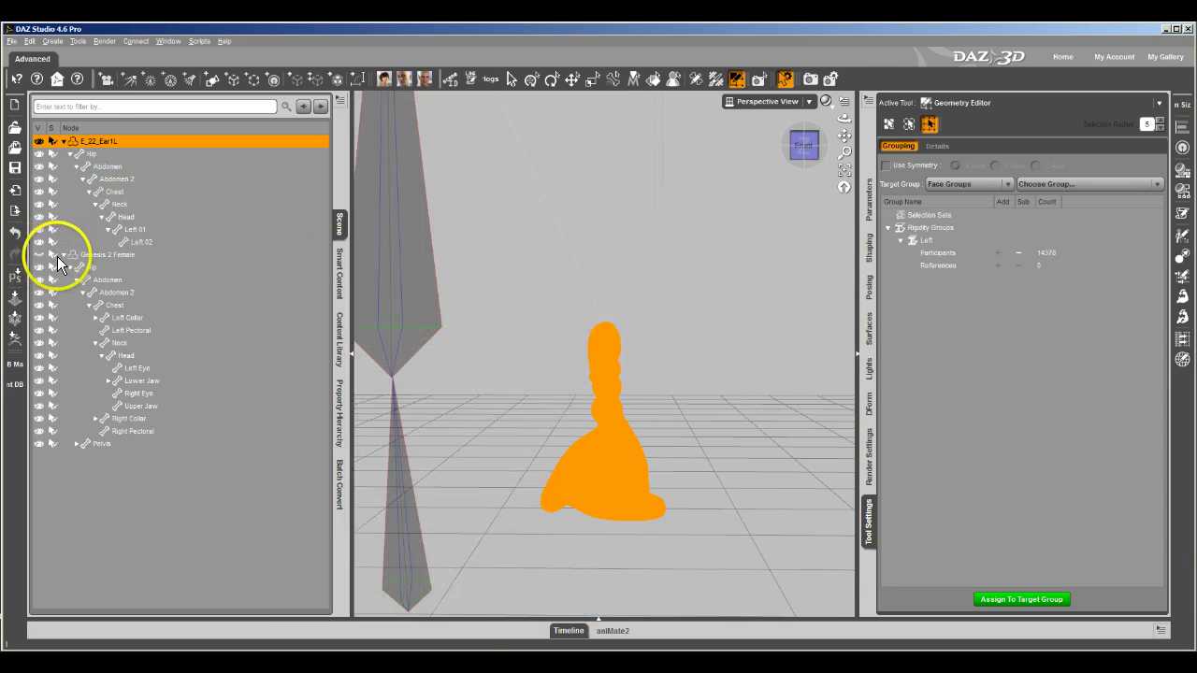
left_click(63, 254)
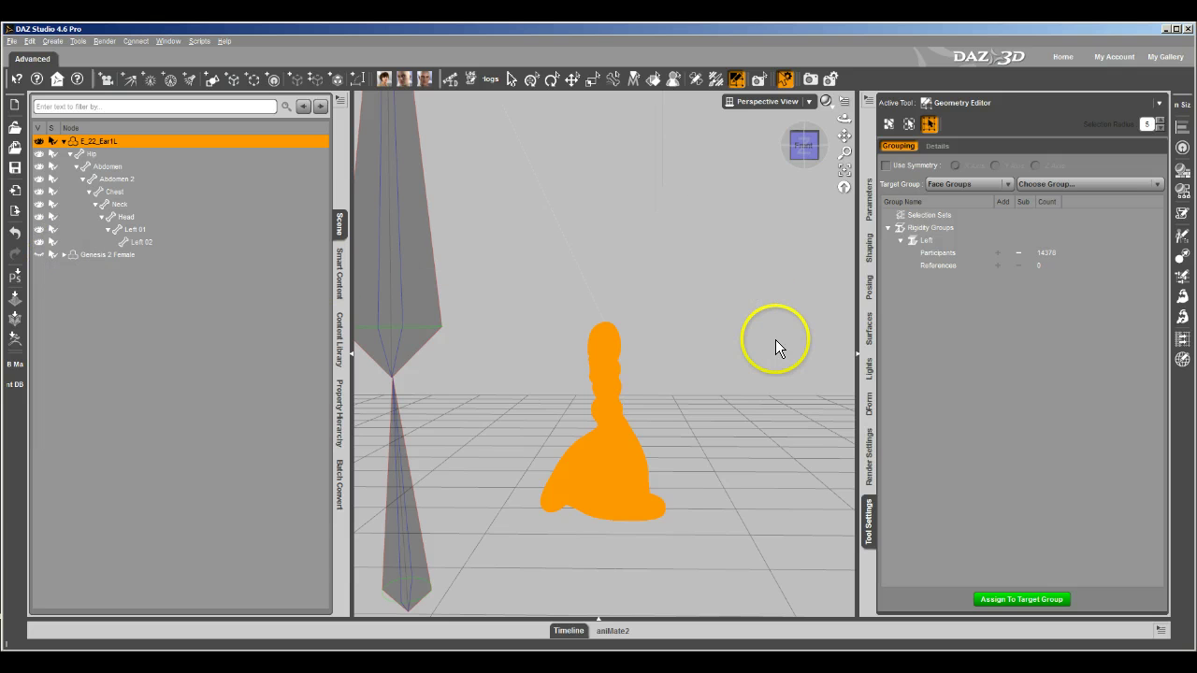
right_click(705, 357)
mouse_move(753, 391)
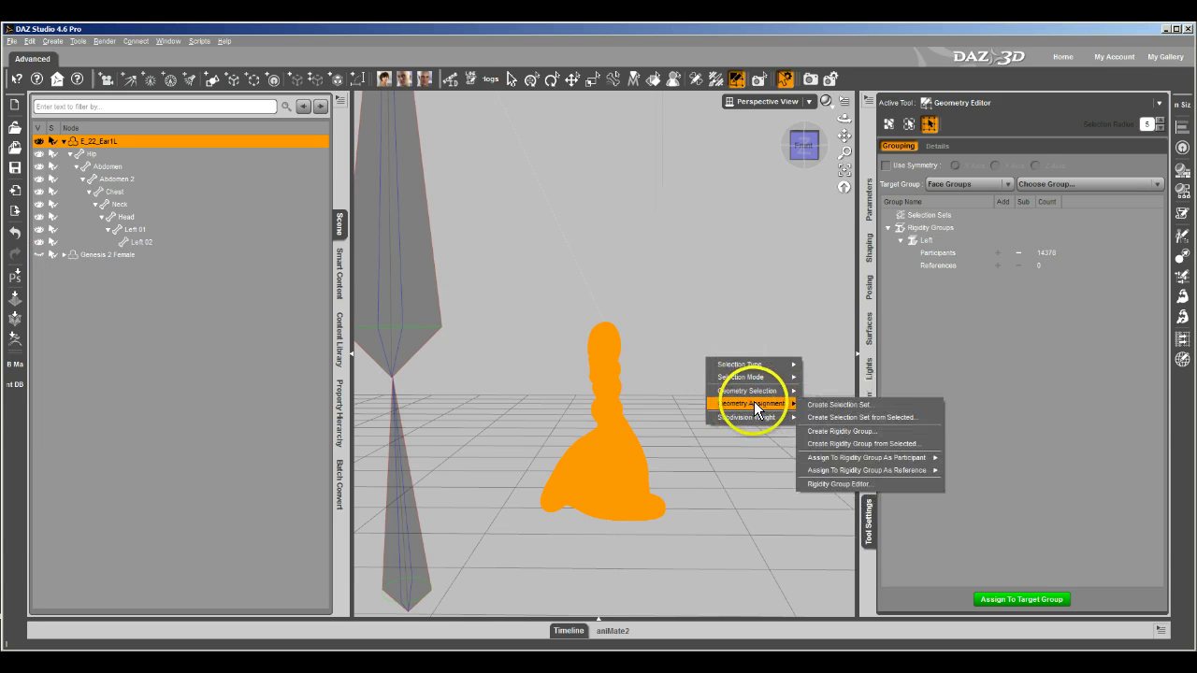
left_click(831, 418)
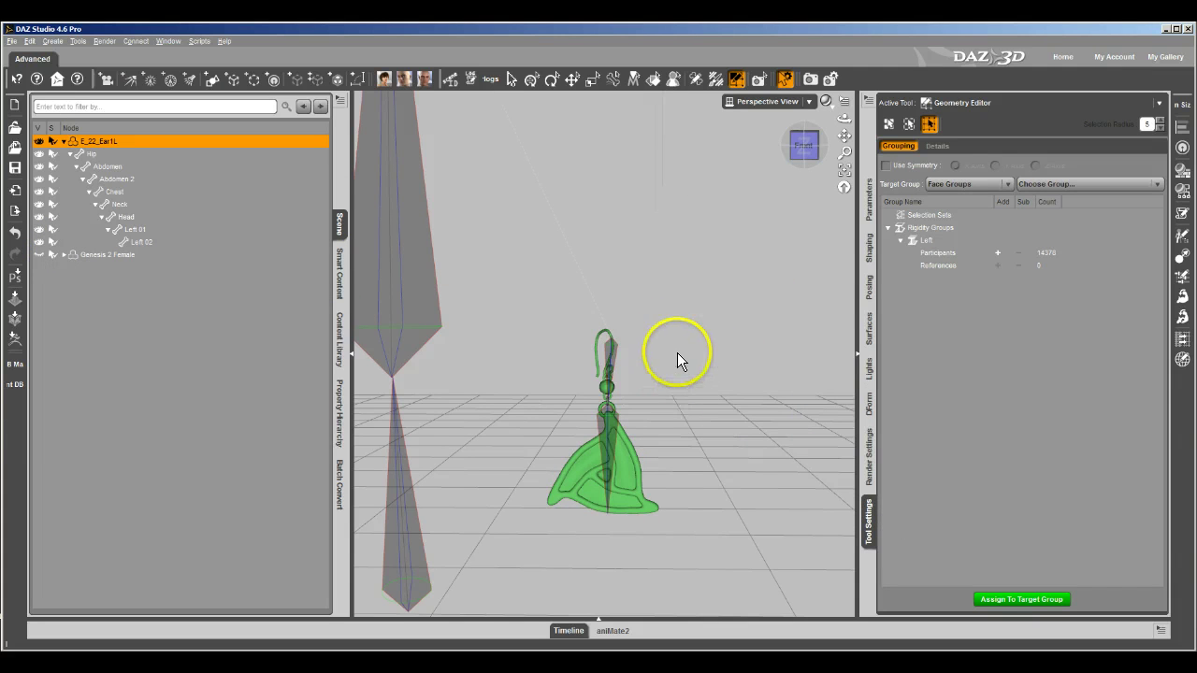
Try assigning vertices at the top of the ear hook as References of the Left rigidity group, and remove them
scroll(677, 352, "up", 5)
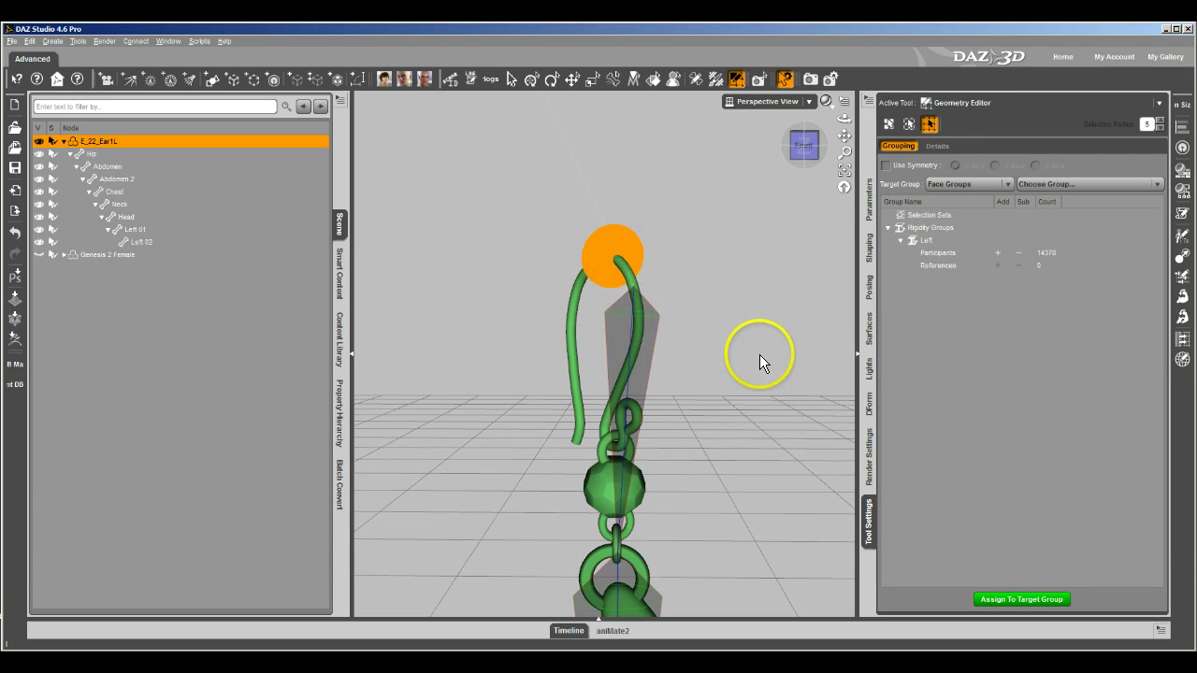
right_click(938, 265)
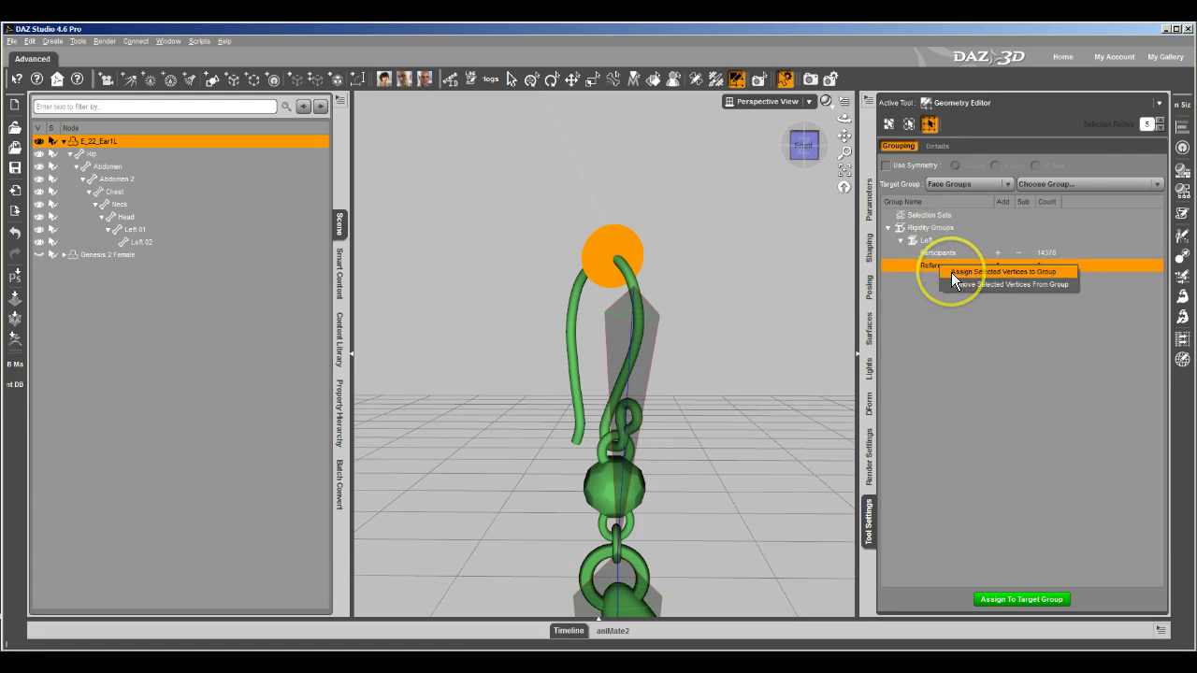
left_click(951, 272)
right_click(947, 264)
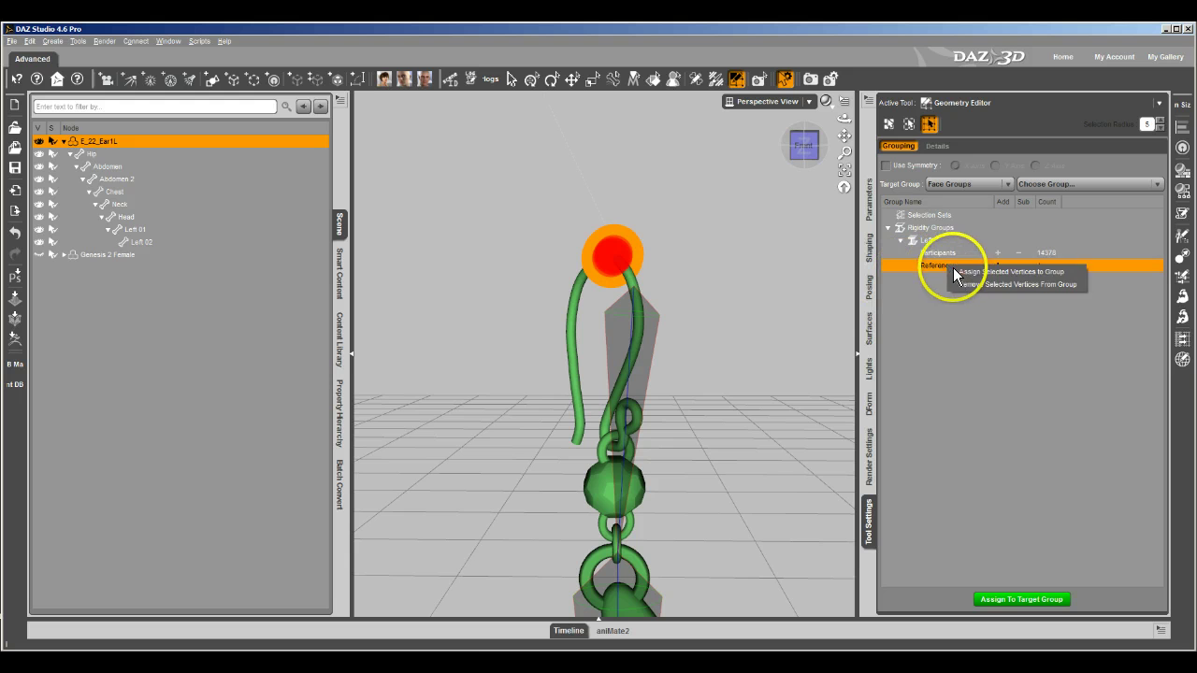
left_click(965, 283)
Set the viewport draw style to Wire Texture Shaded to expose the mesh of the ear hook
left_click_drag(809, 145, 791, 169)
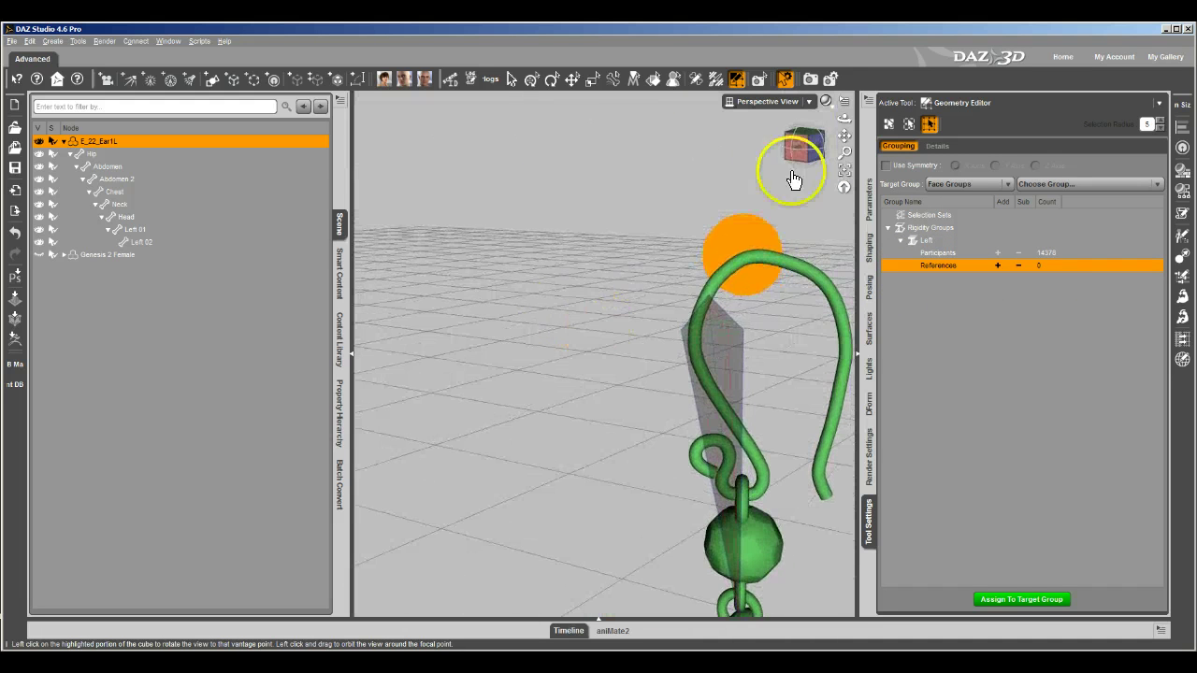
left_click(825, 101)
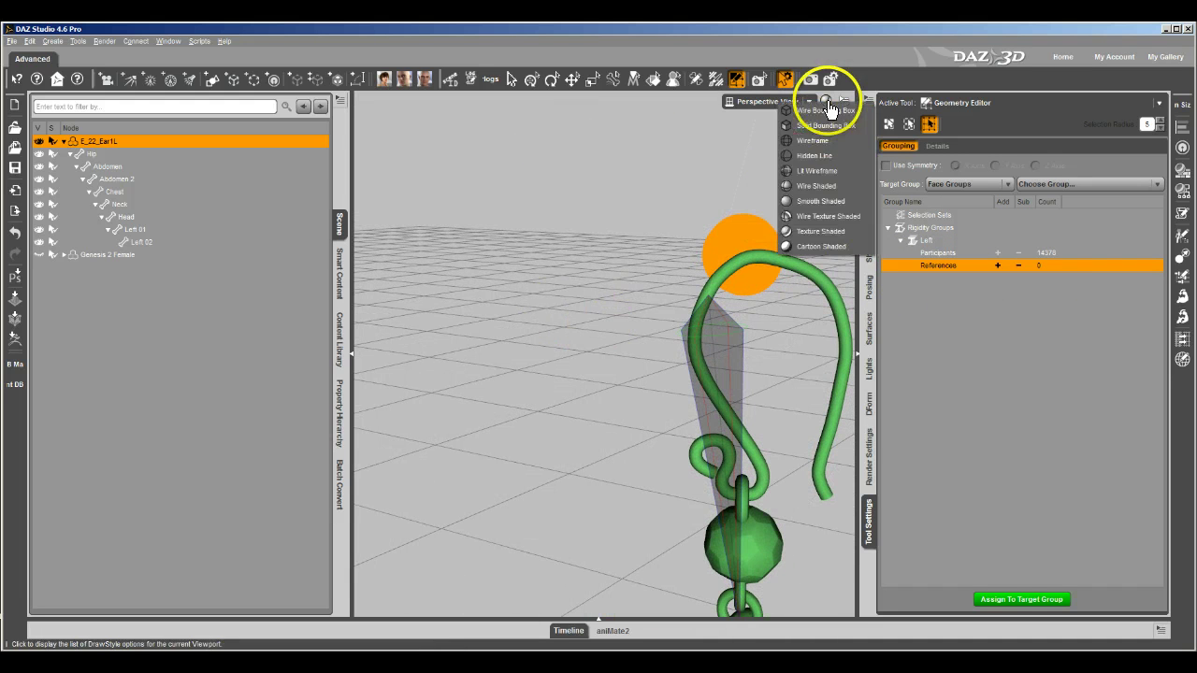
left_click(822, 216)
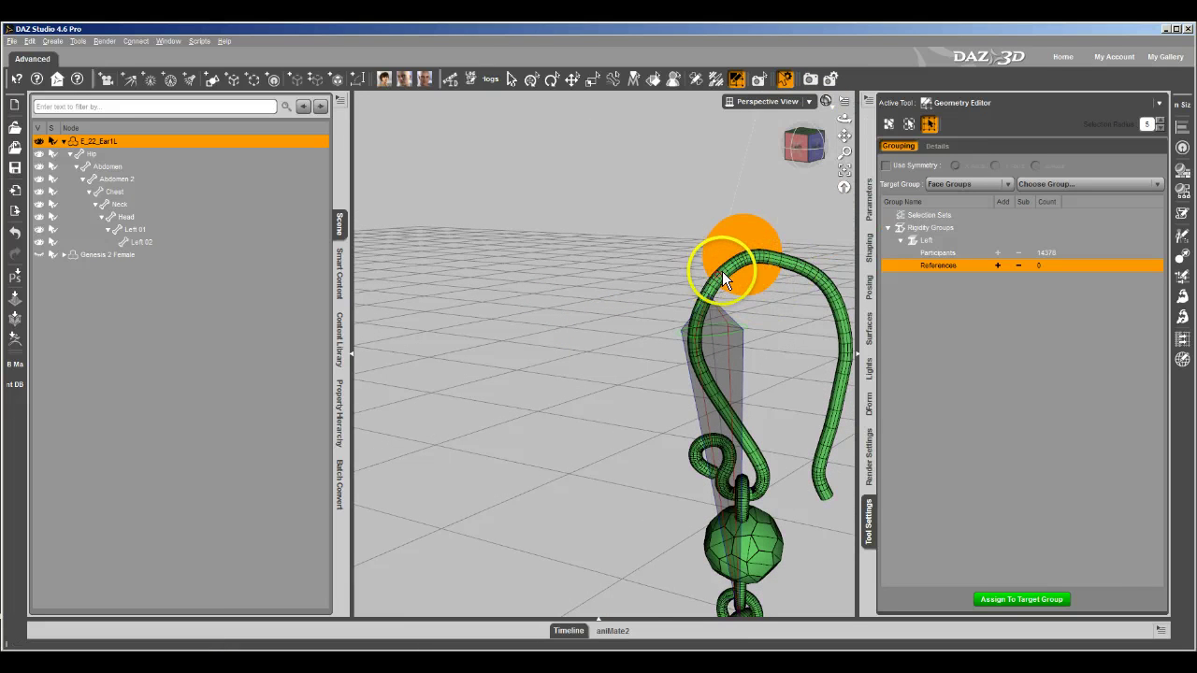
scroll(745, 368, "down", 5)
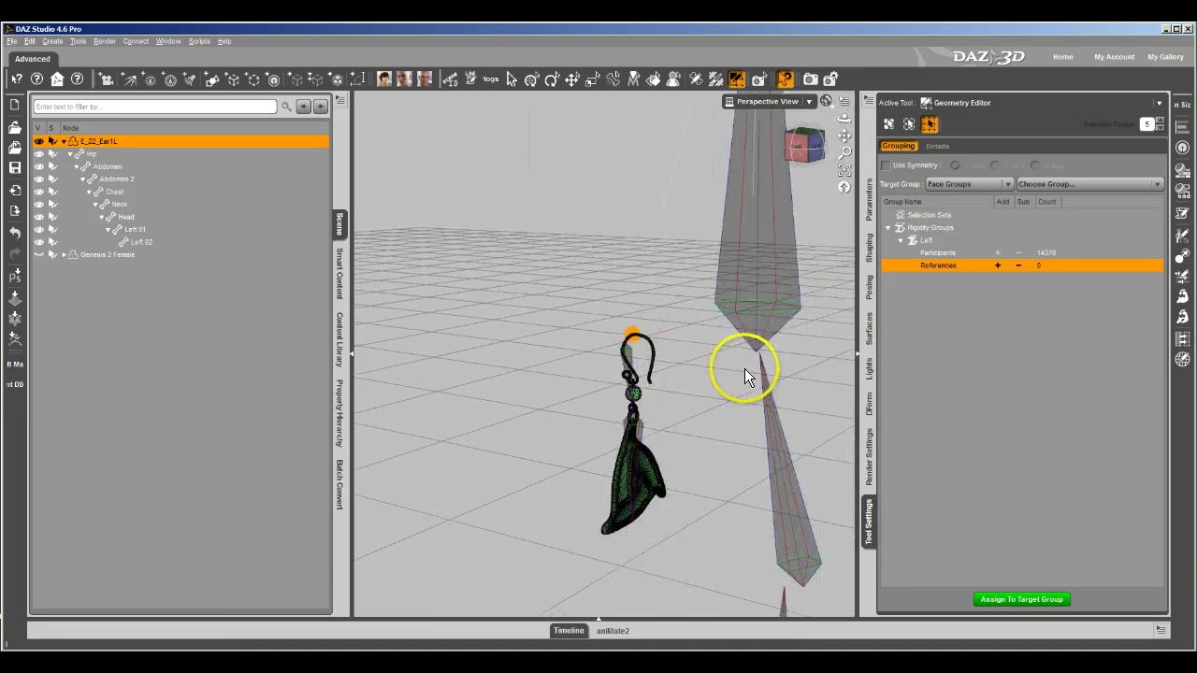
scroll(711, 369, "up", 5)
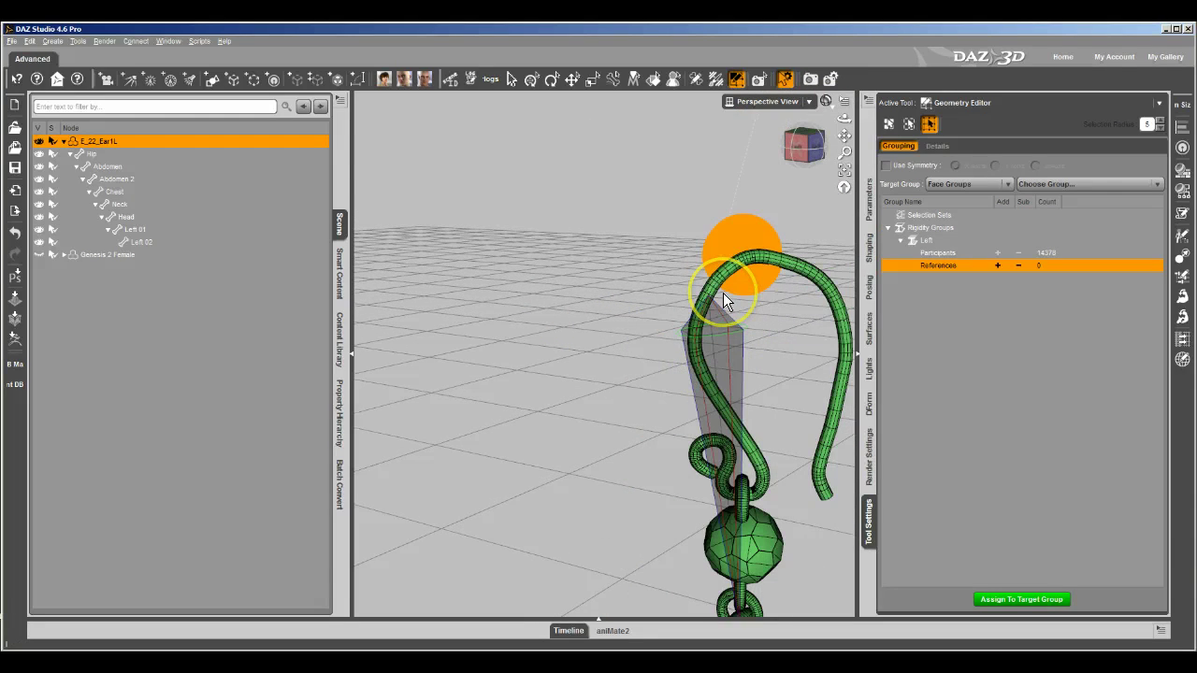
Try assigning the vertices on the chain side of the hook's arch as References of the Left group, and remove them
left_click(732, 263)
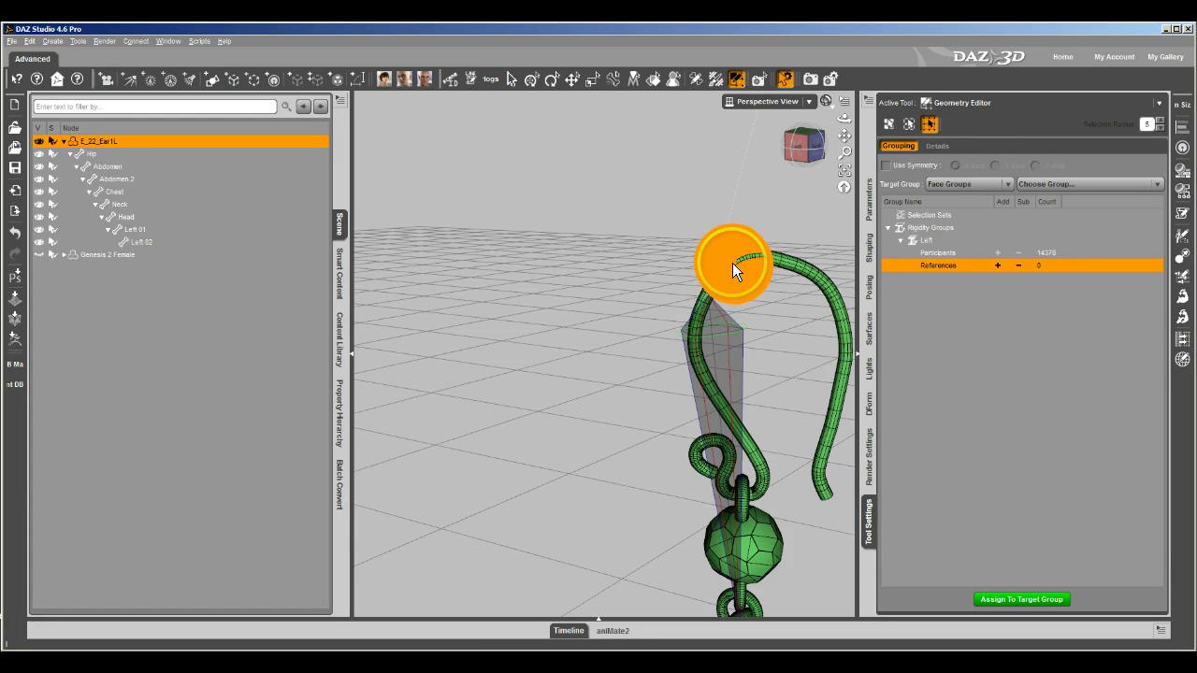
right_click(942, 267)
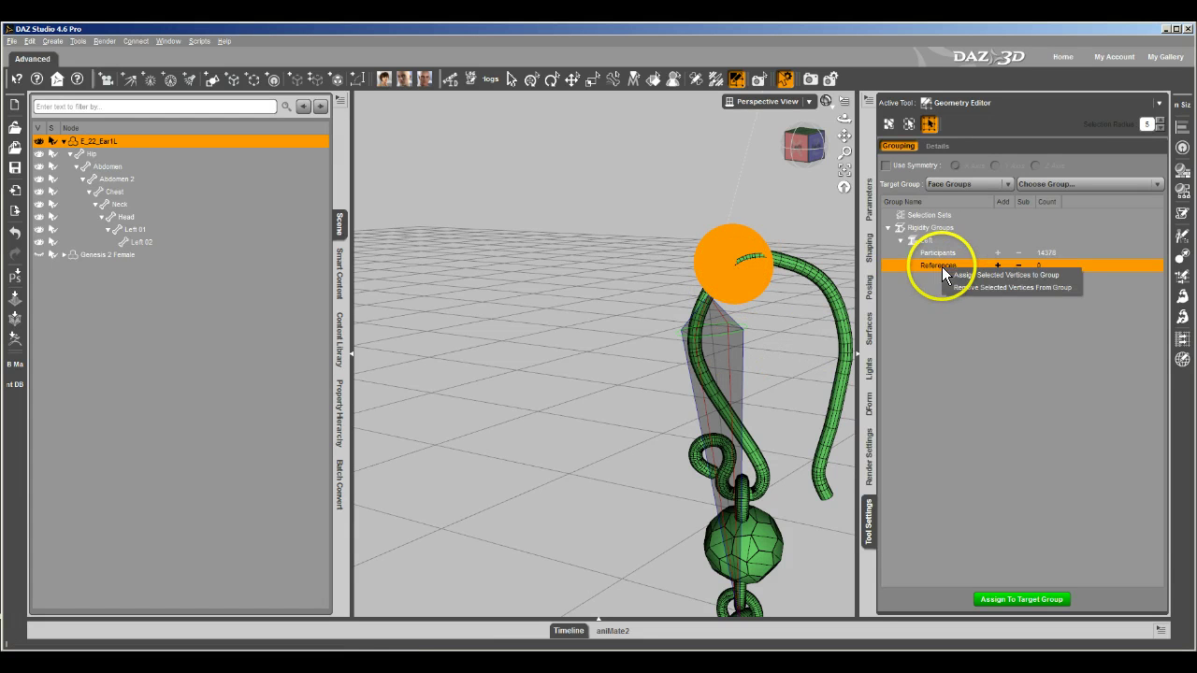
left_click(961, 270)
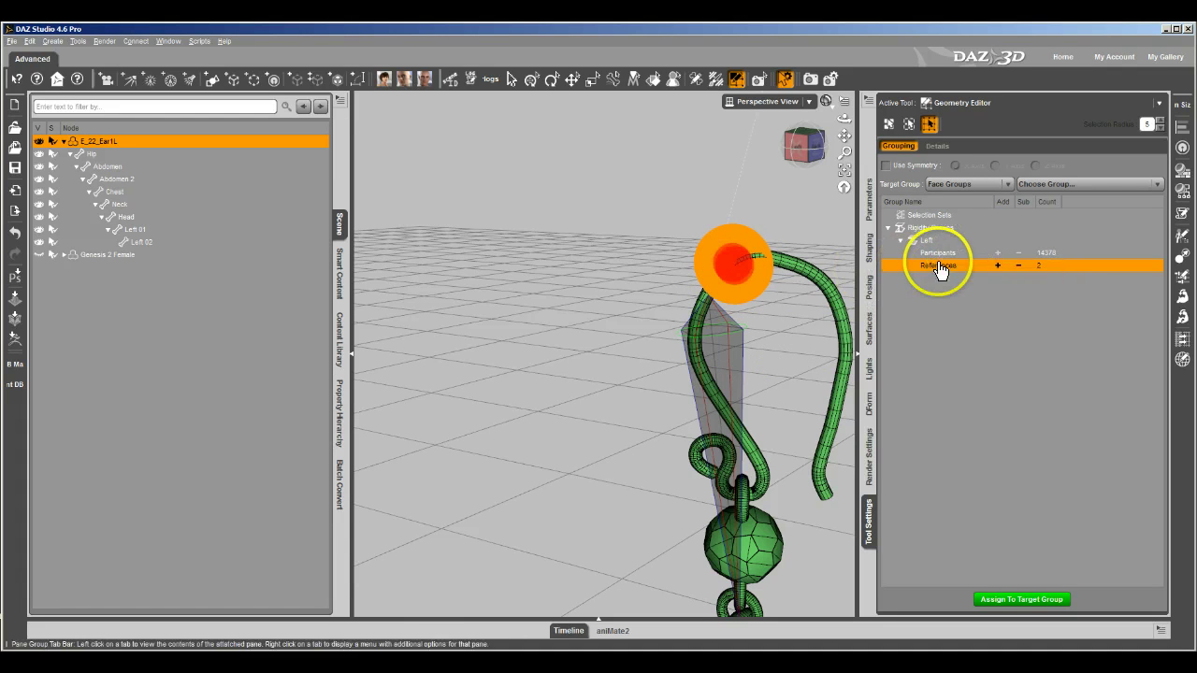
right_click(939, 265)
left_click(962, 279)
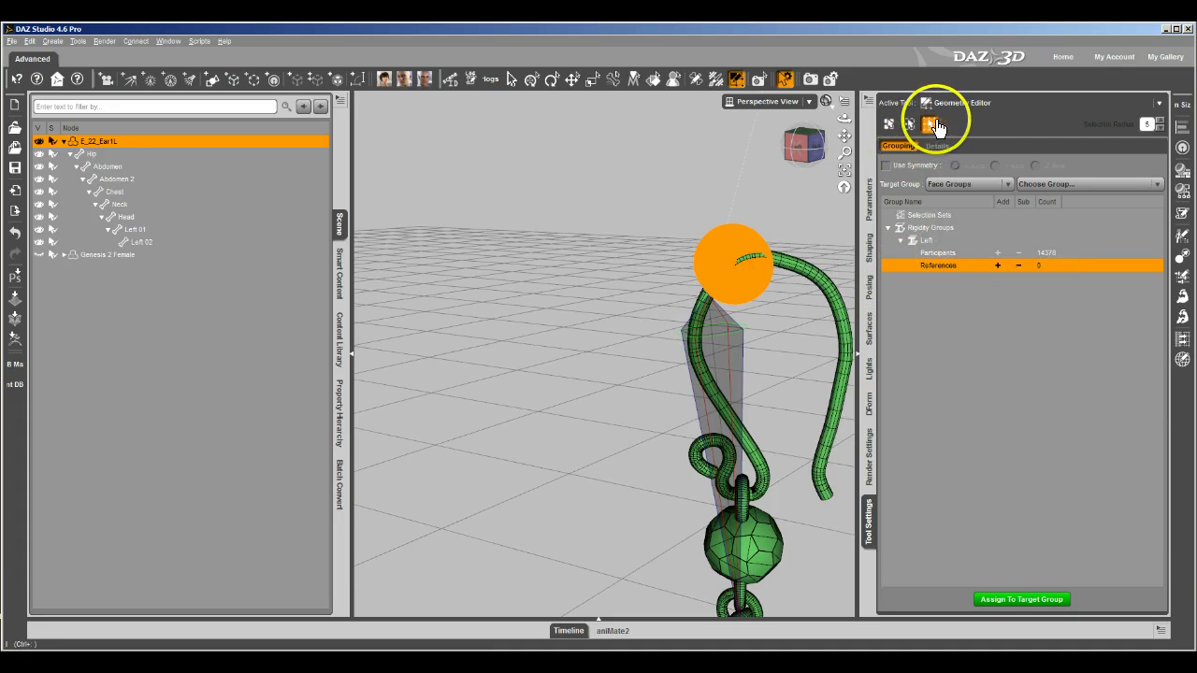
Try assigning a vertex on the free-end side of the hook's arch as the Left group's reference, and remove it
left_click(783, 259)
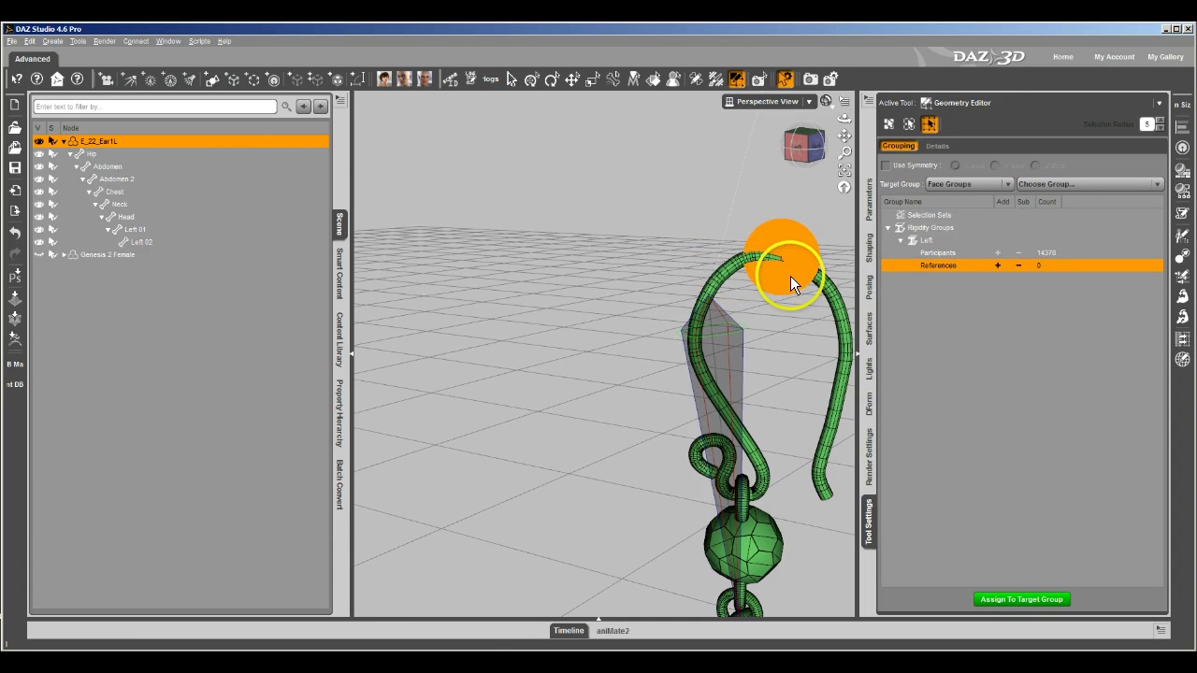
right_click(942, 264)
left_click(957, 274)
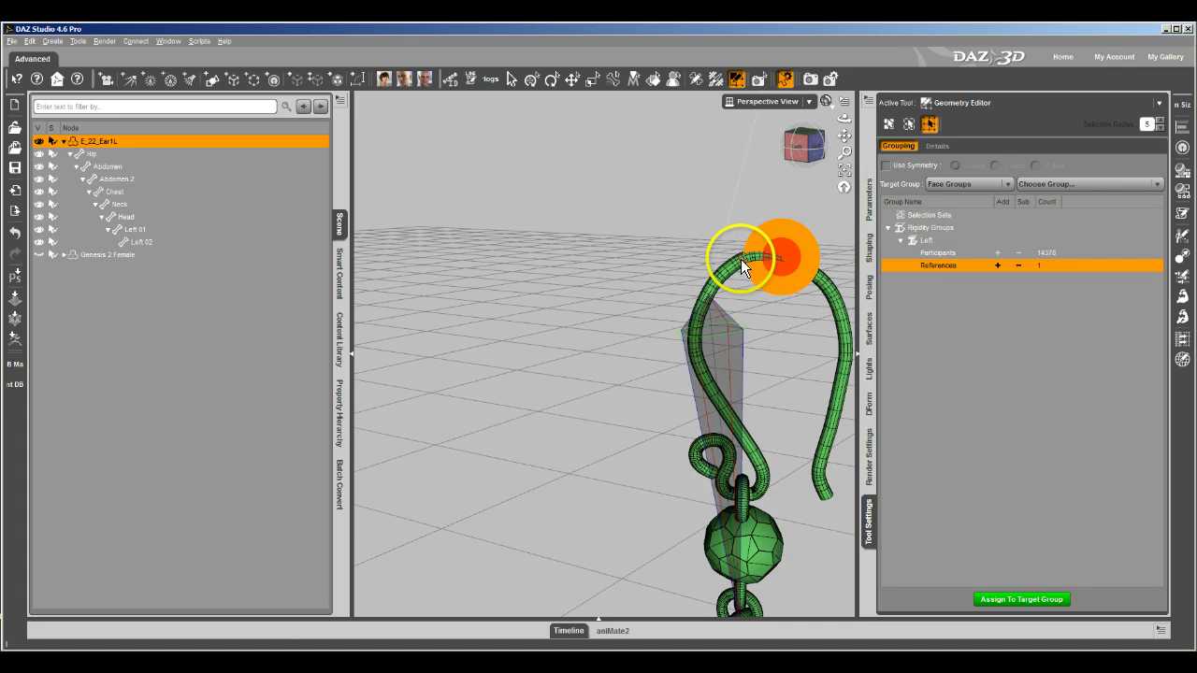
right_click(933, 265)
left_click(950, 281)
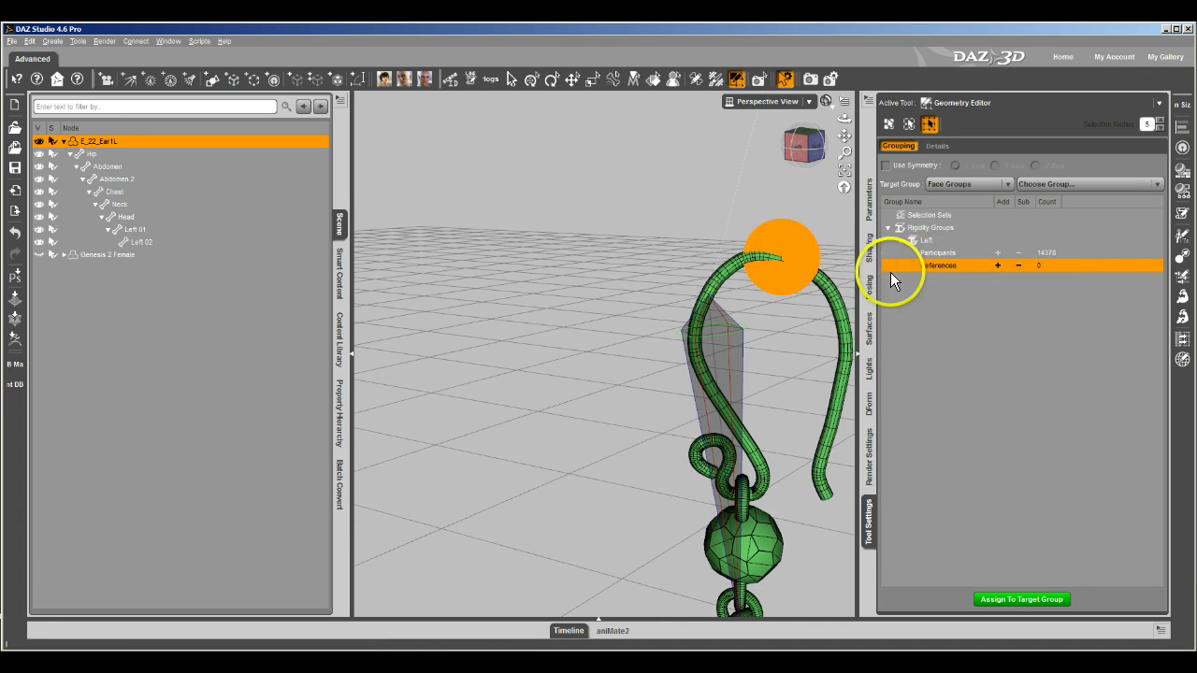
Assign a single vertex near the crest of the ear hook to the References of the Left rigidity group
left_click(743, 256)
right_click(942, 265)
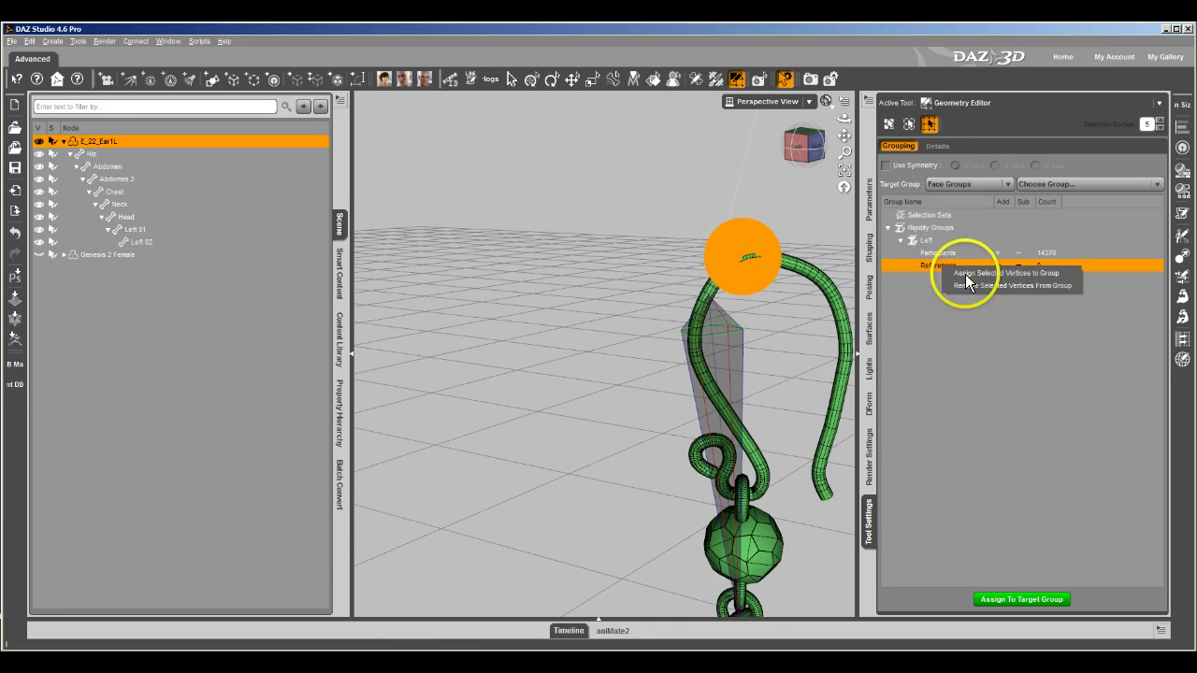
left_click(968, 274)
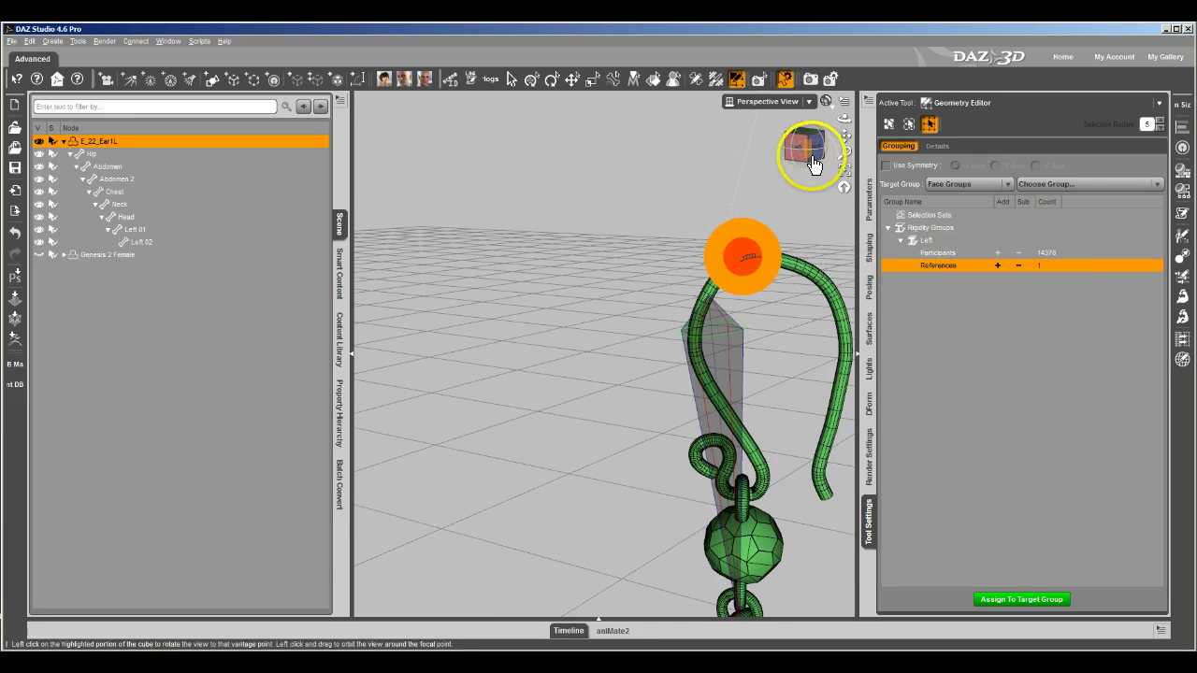
Unhide the Genesis 2 Female figure to see where the ear hook passes through the earlobe
left_click(39, 255)
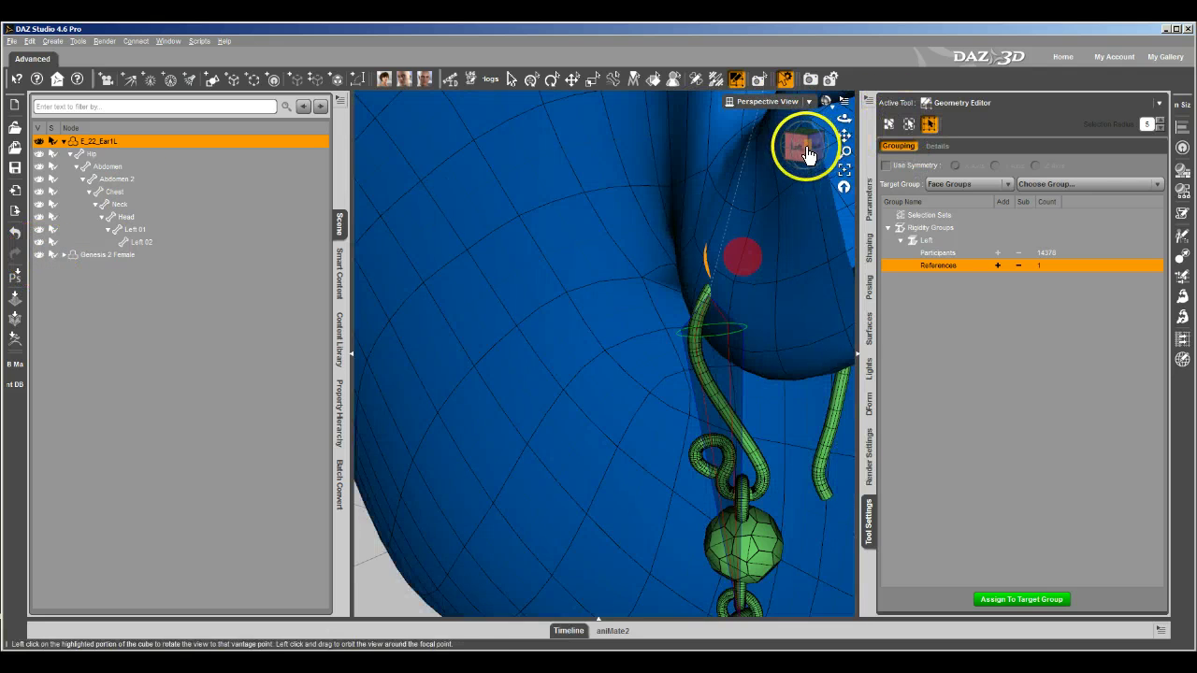
left_click_drag(802, 146, 676, 332)
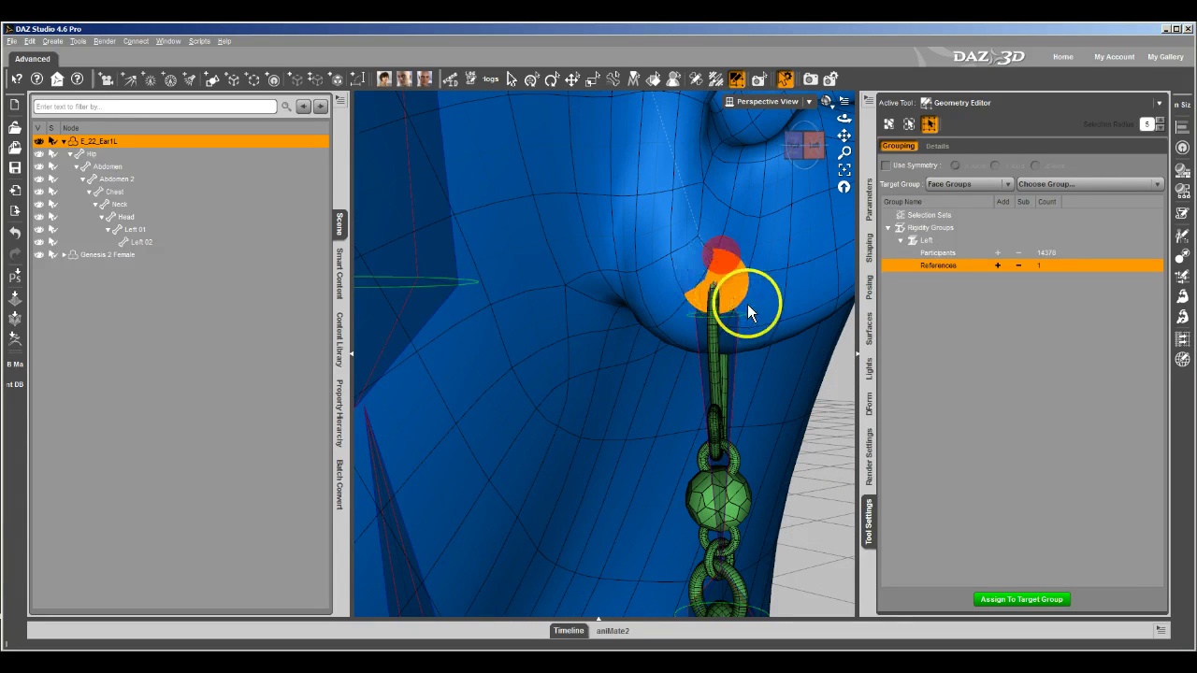
Replace the reference vertex of the Left rigidity group with two hook vertices located where the hook enters the earlobe
right_click(956, 265)
left_click(980, 281)
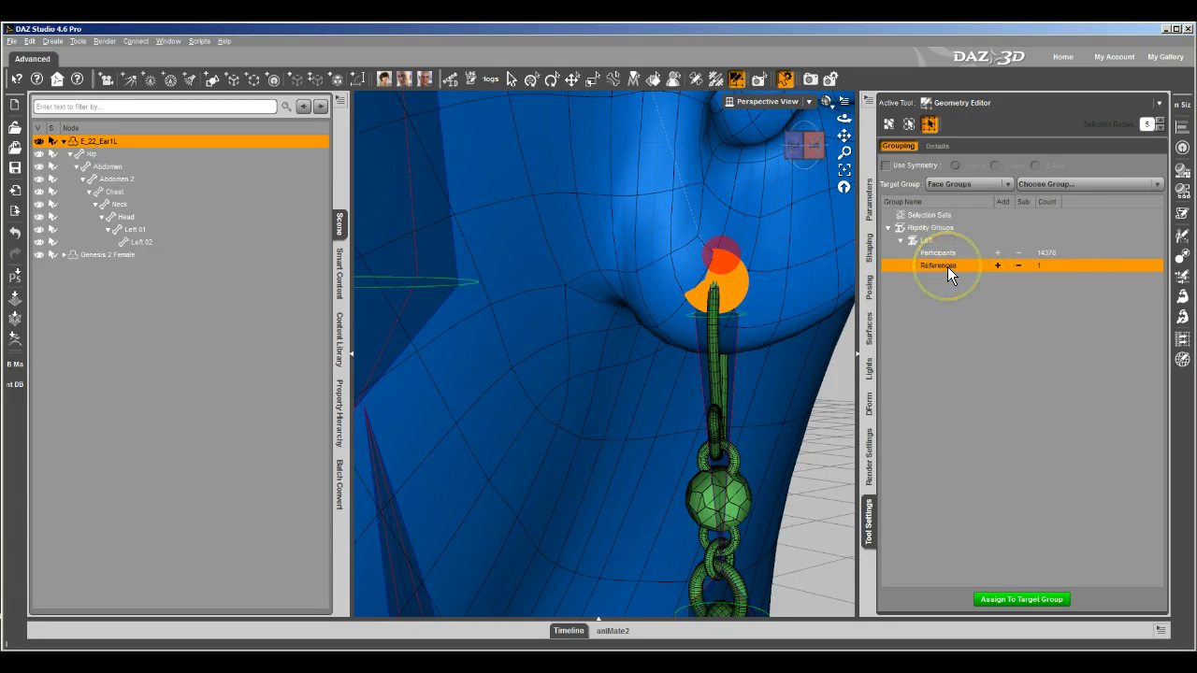
right_click(947, 267)
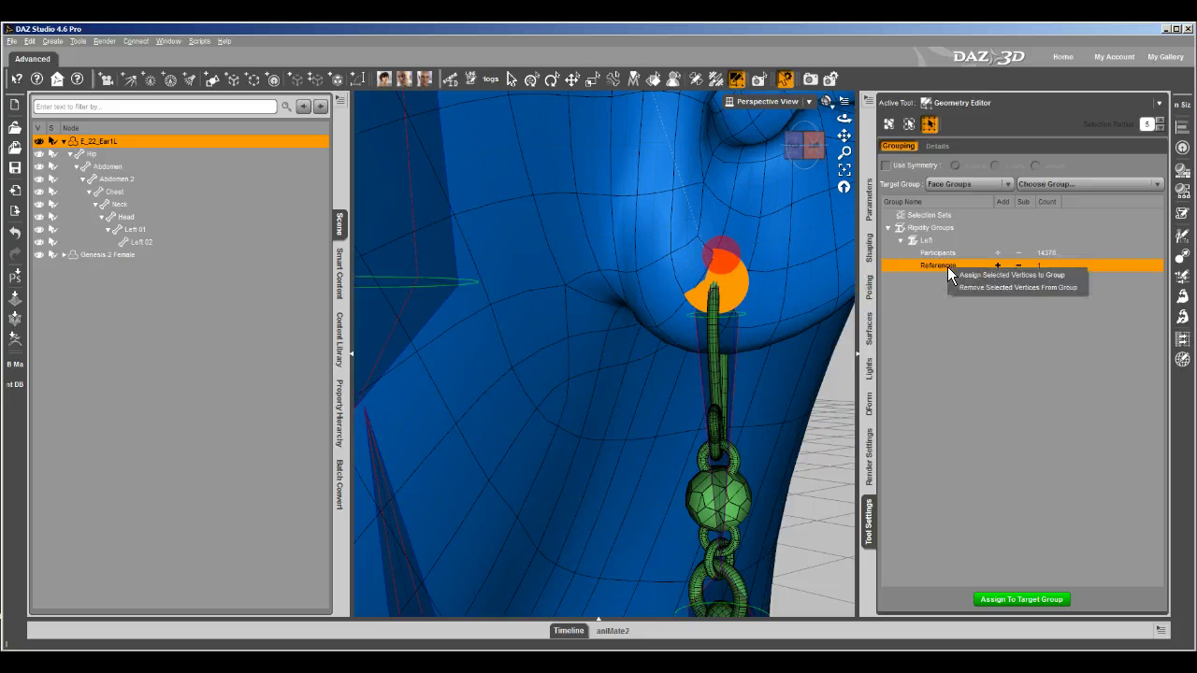
left_click(706, 260)
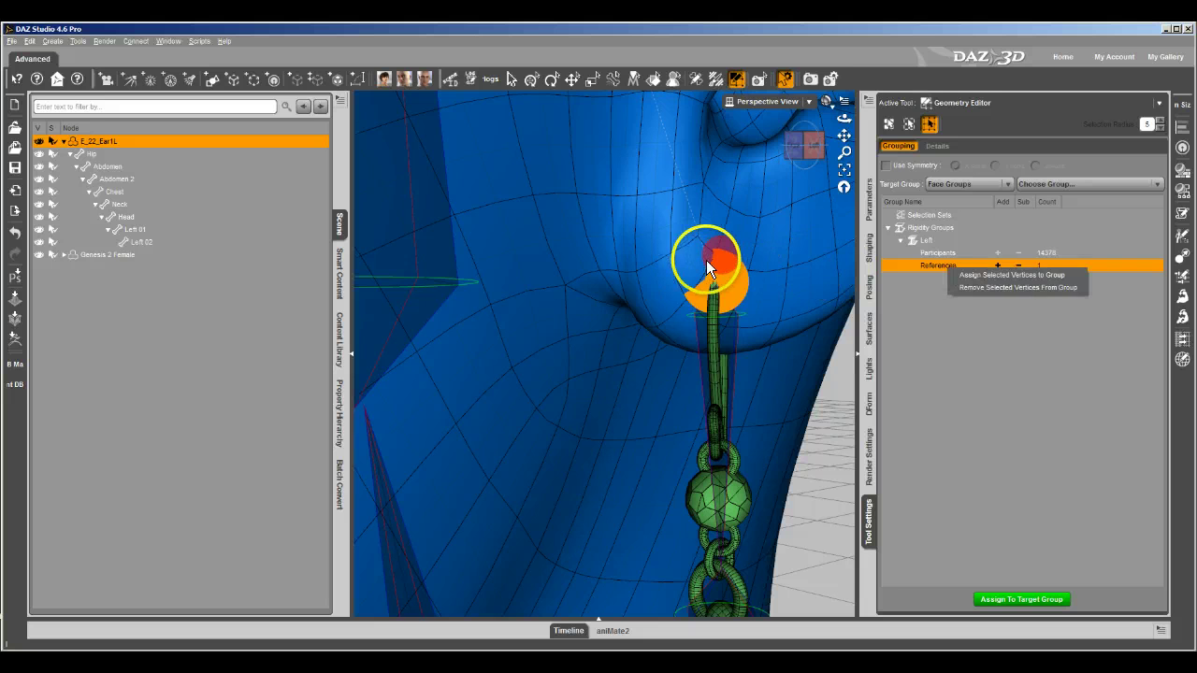
left_click(996, 265)
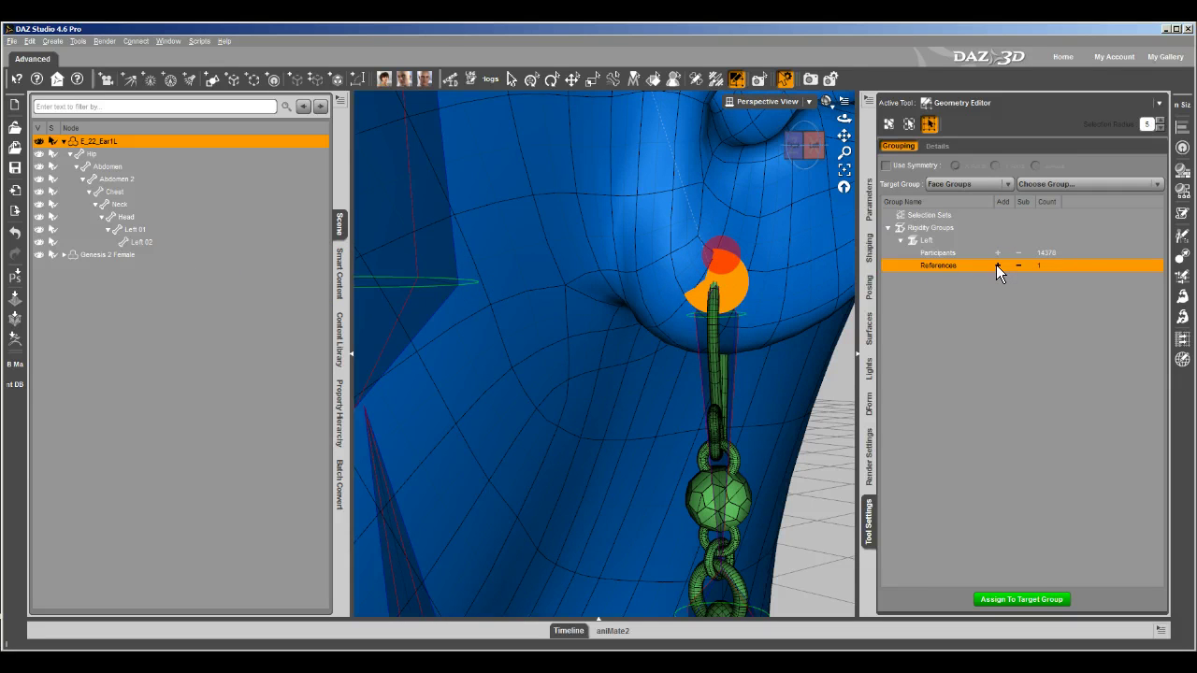
left_click(996, 265)
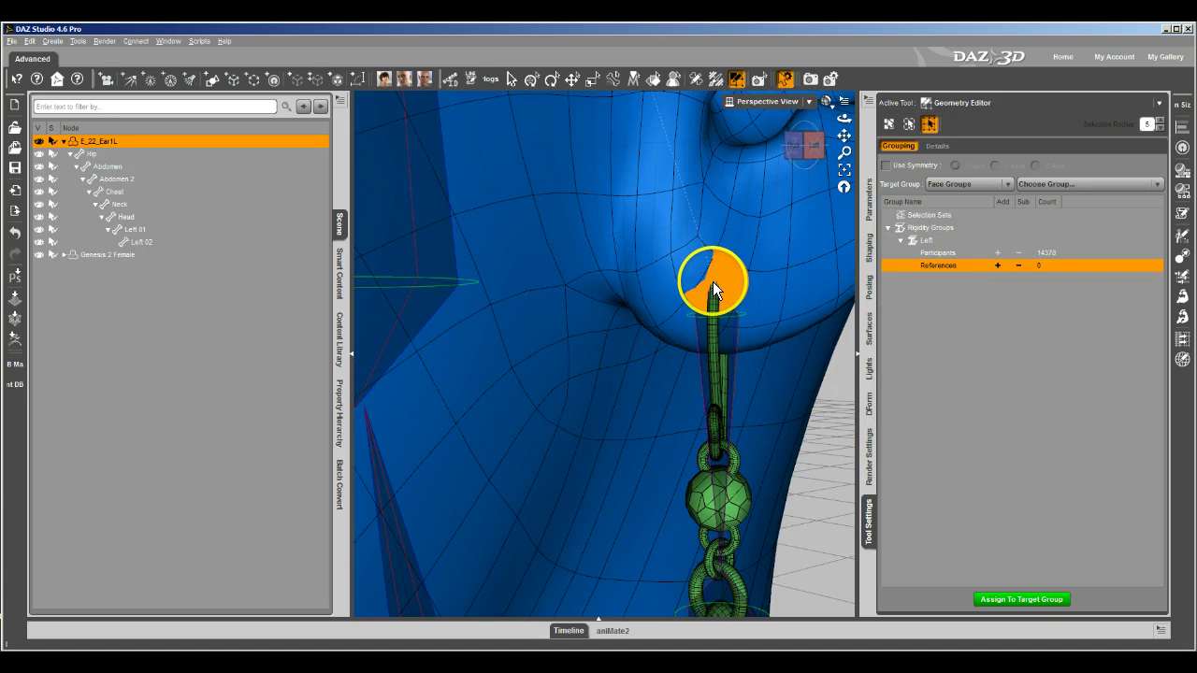
right_click(970, 271)
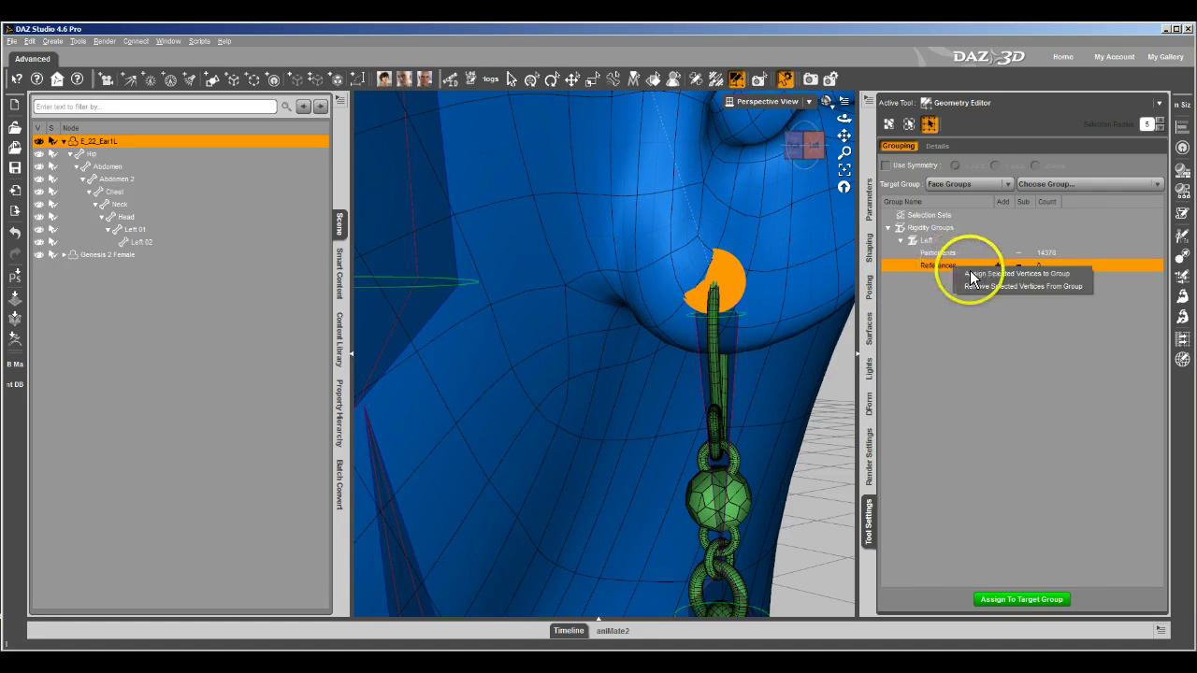
left_click(977, 272)
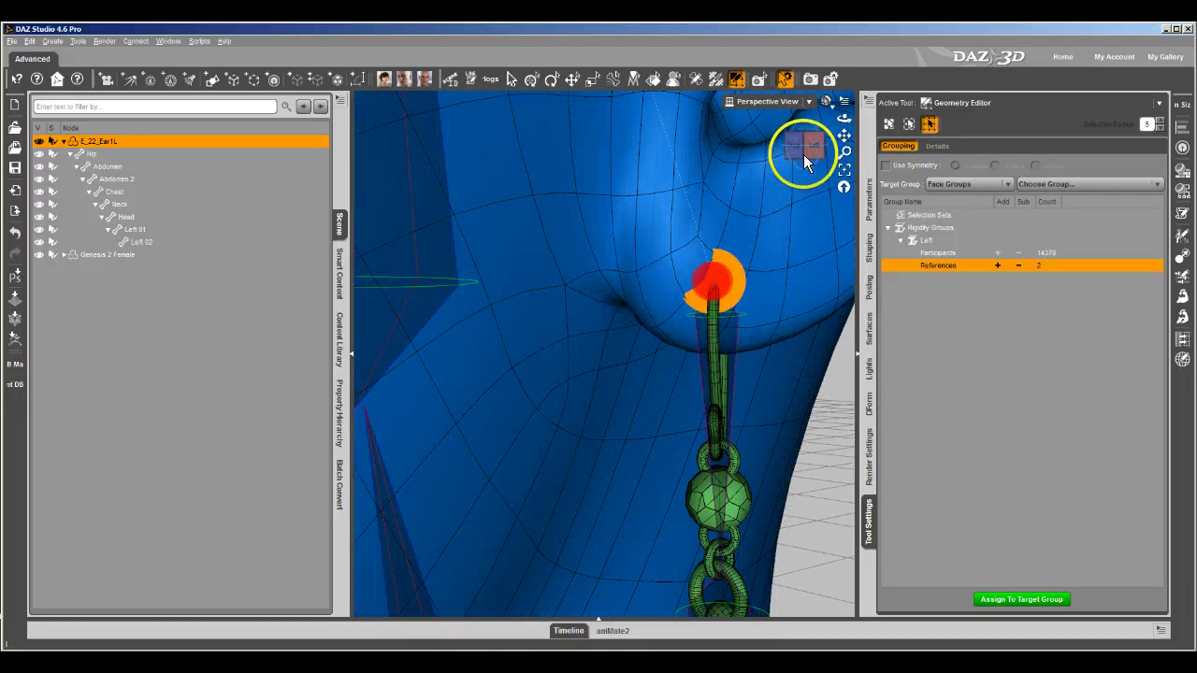
Examine the earring's position at the ear and the vertices held in the Left group's Participants and References
left_click_drag(804, 155, 591, 326)
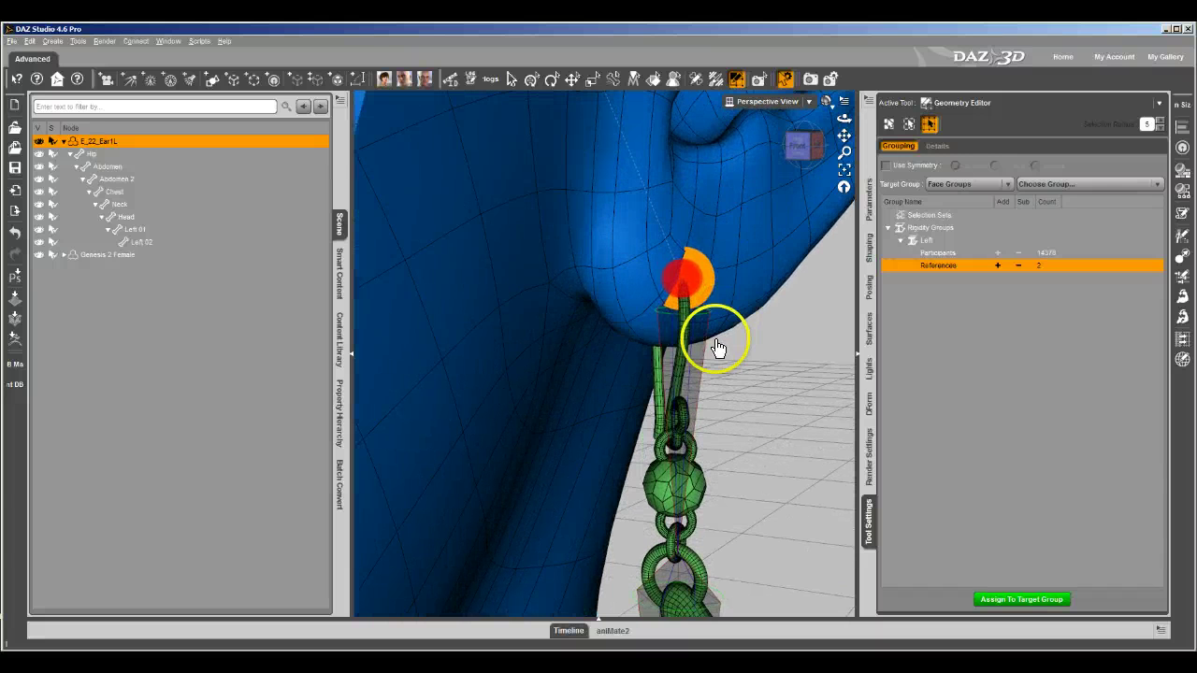
scroll(754, 391, "down", 5)
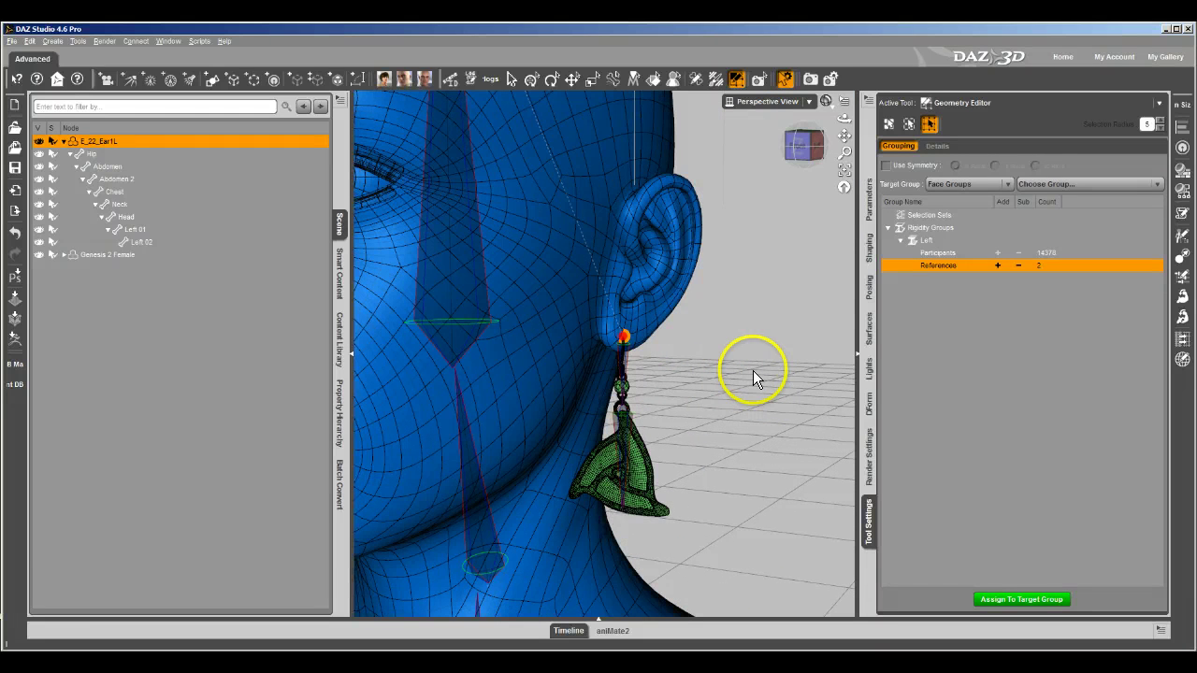
scroll(753, 371, "up", 3)
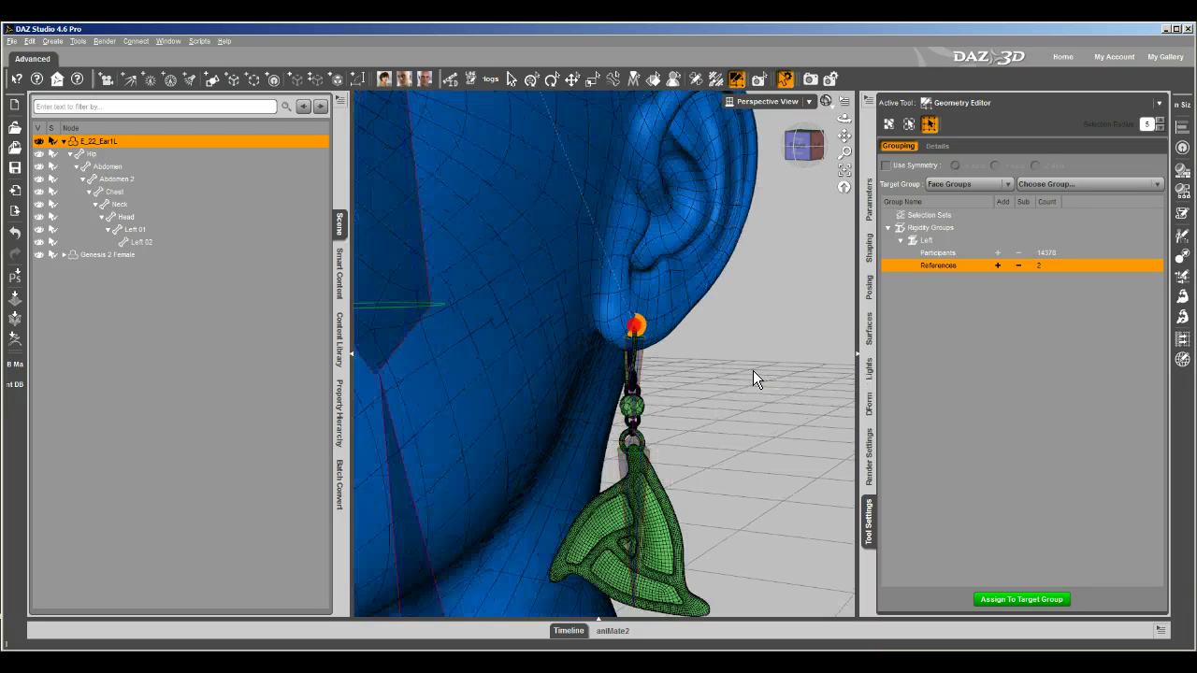
scroll(753, 370, "down", 3)
left_click(624, 342)
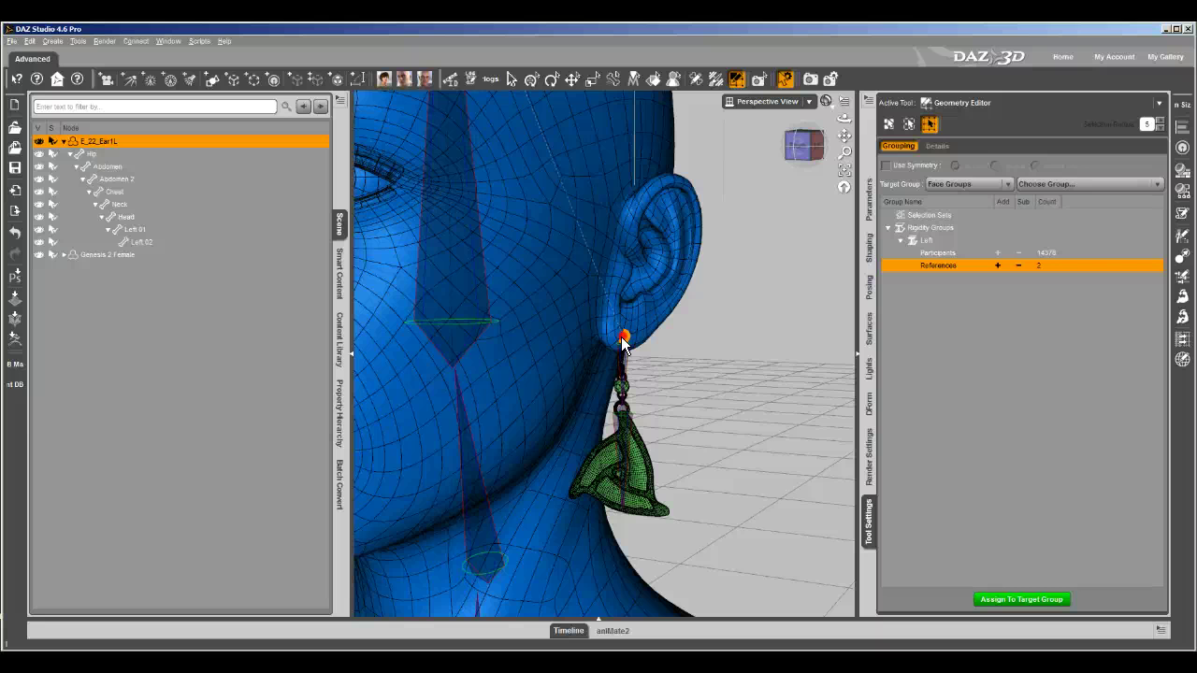
left_click(702, 235)
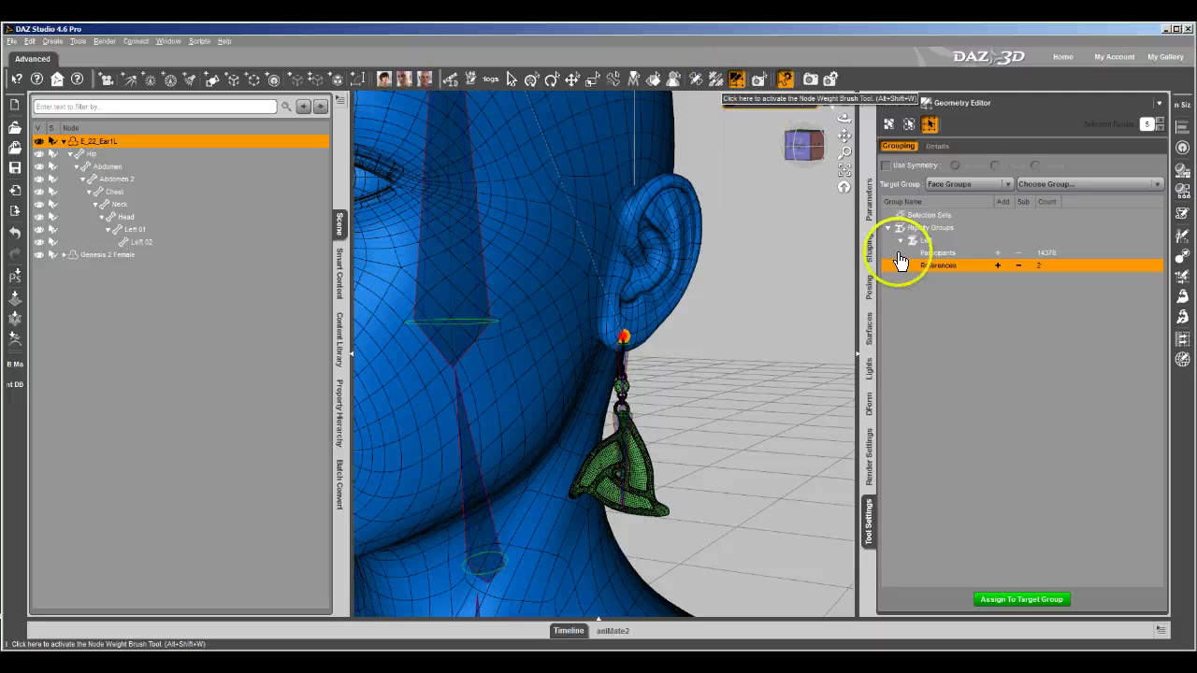
left_click(996, 253)
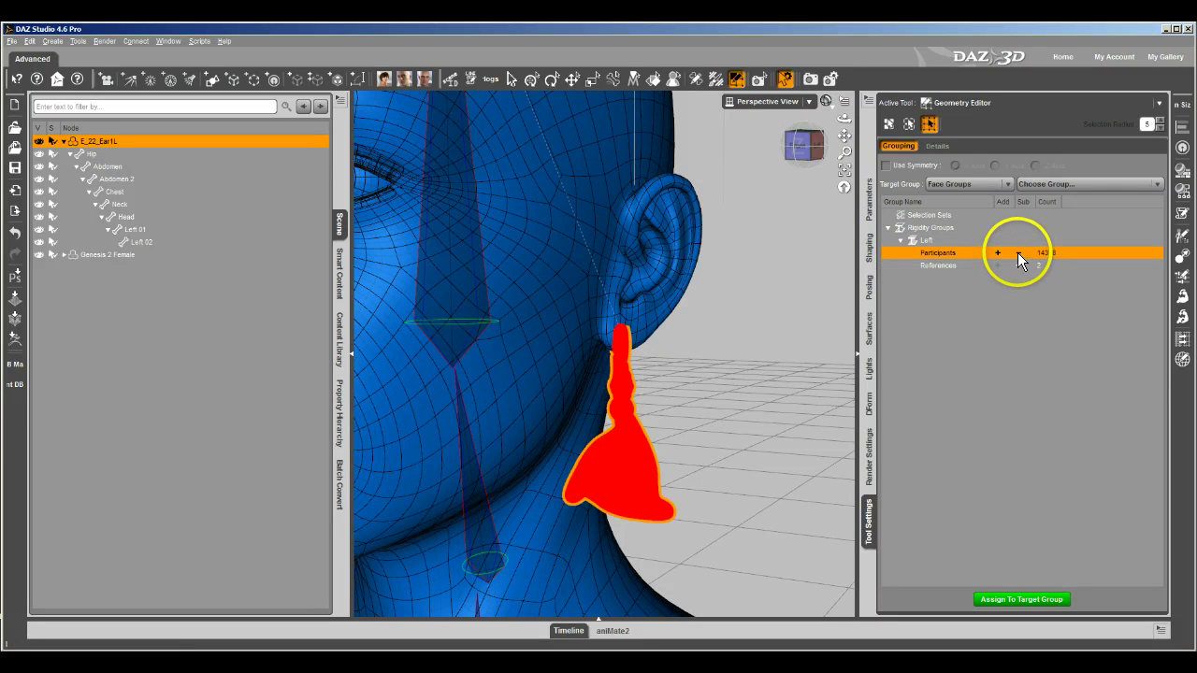
left_click(1017, 252)
left_click(999, 265)
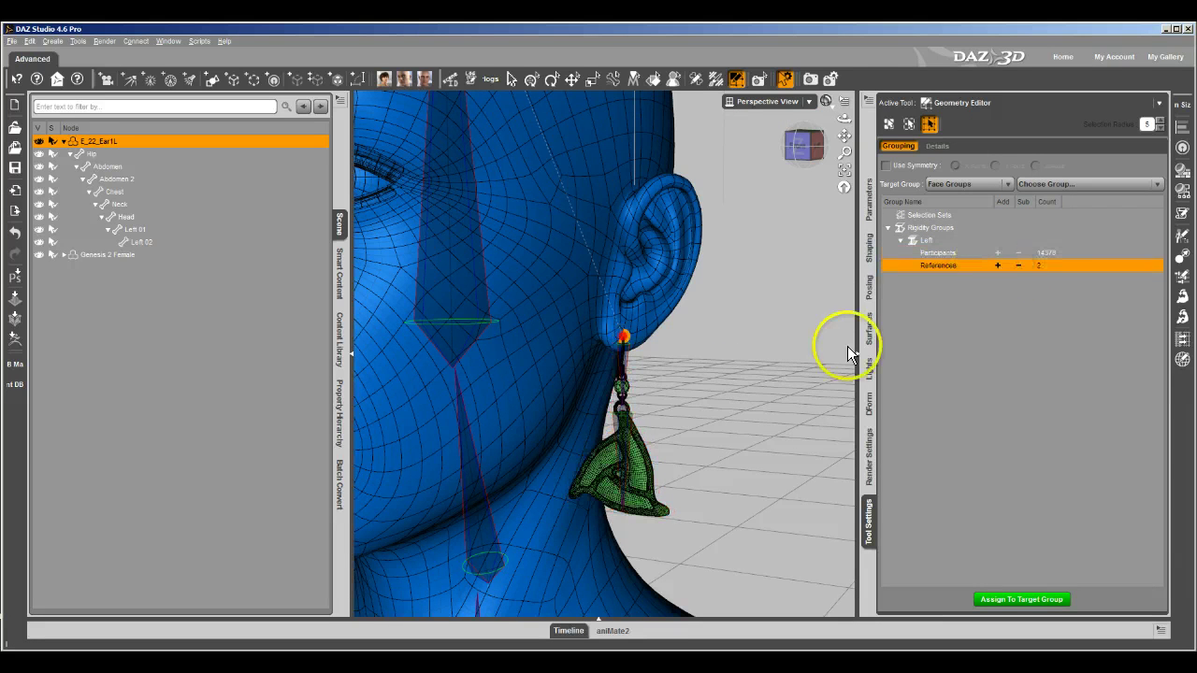
left_click(1037, 284)
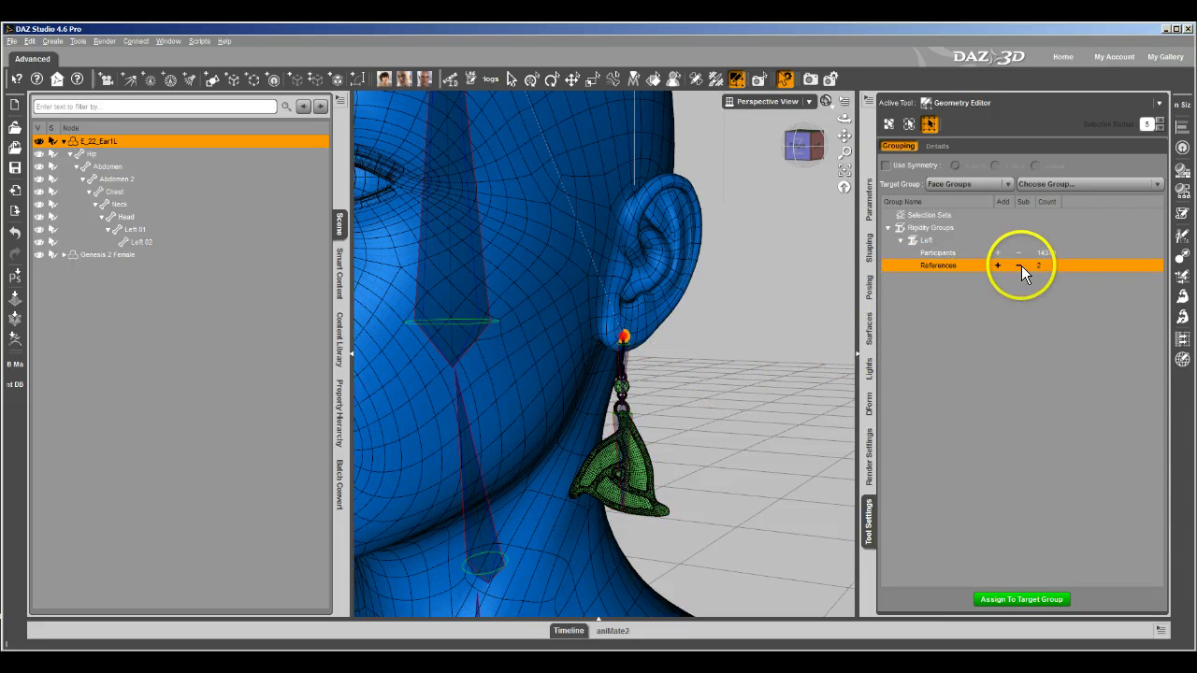
left_click(1019, 266)
Add a Rigid weight map to E_22_Ear1L with the Node Weight Map Brush and select it
left_click(715, 78)
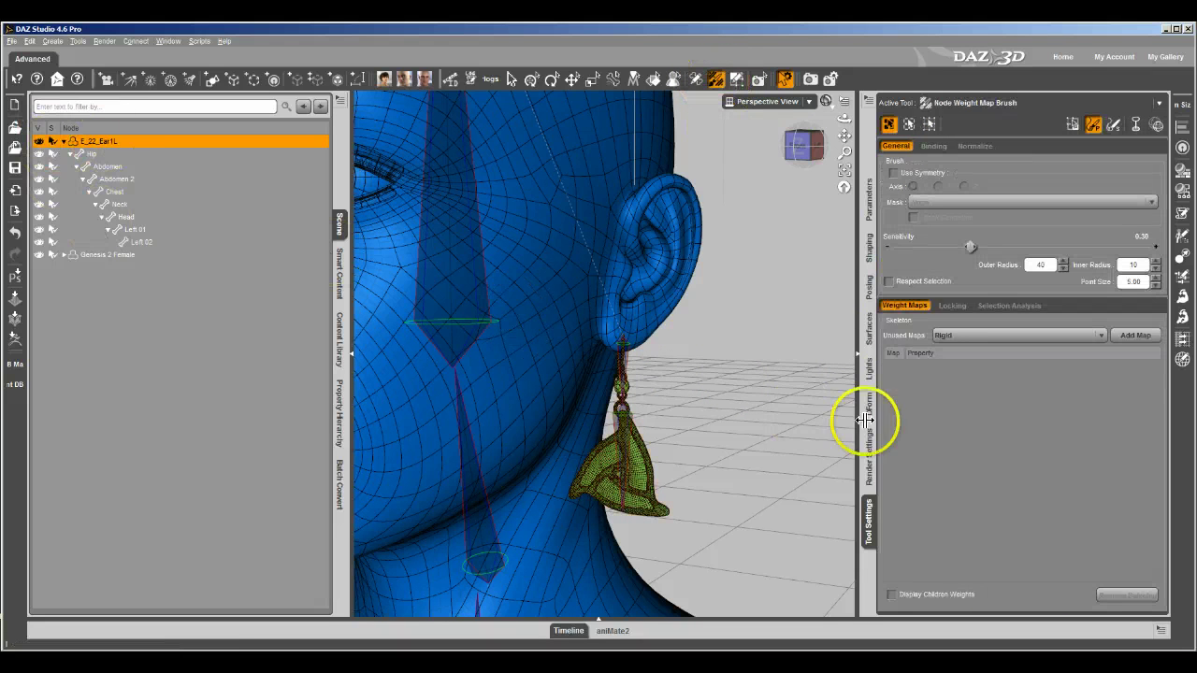
left_click(1133, 340)
left_click(927, 365)
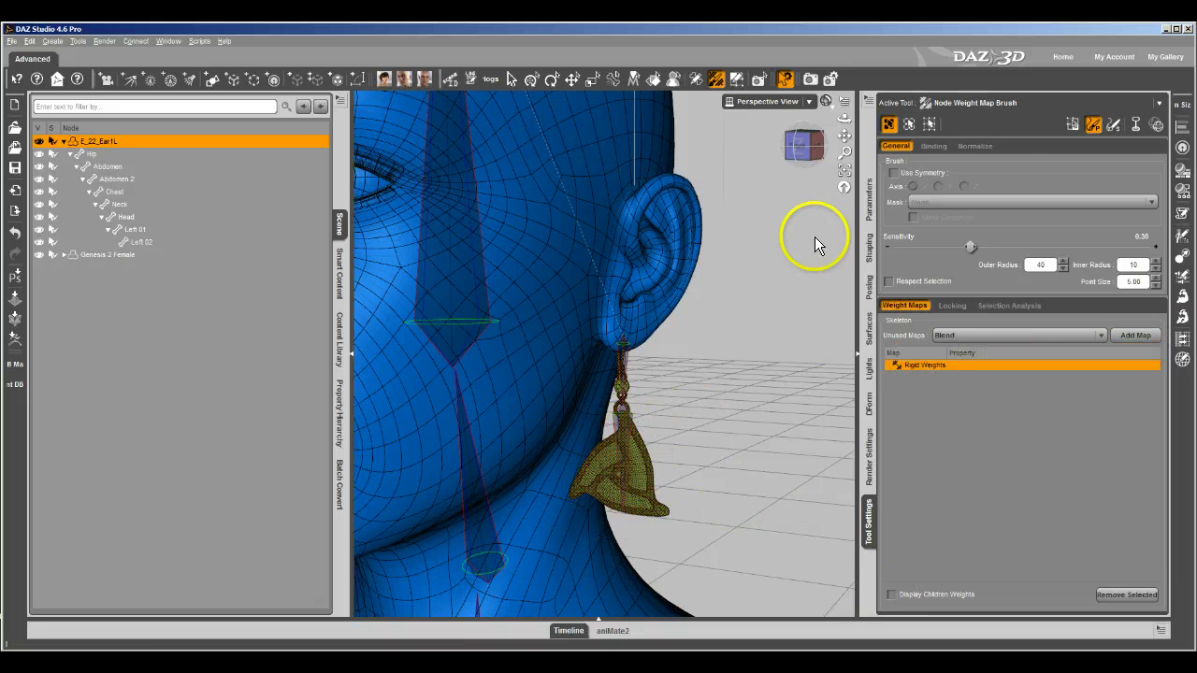
Fill the selected earring faces of the Rigid Weights map with a weight of 100%
left_click(736, 78)
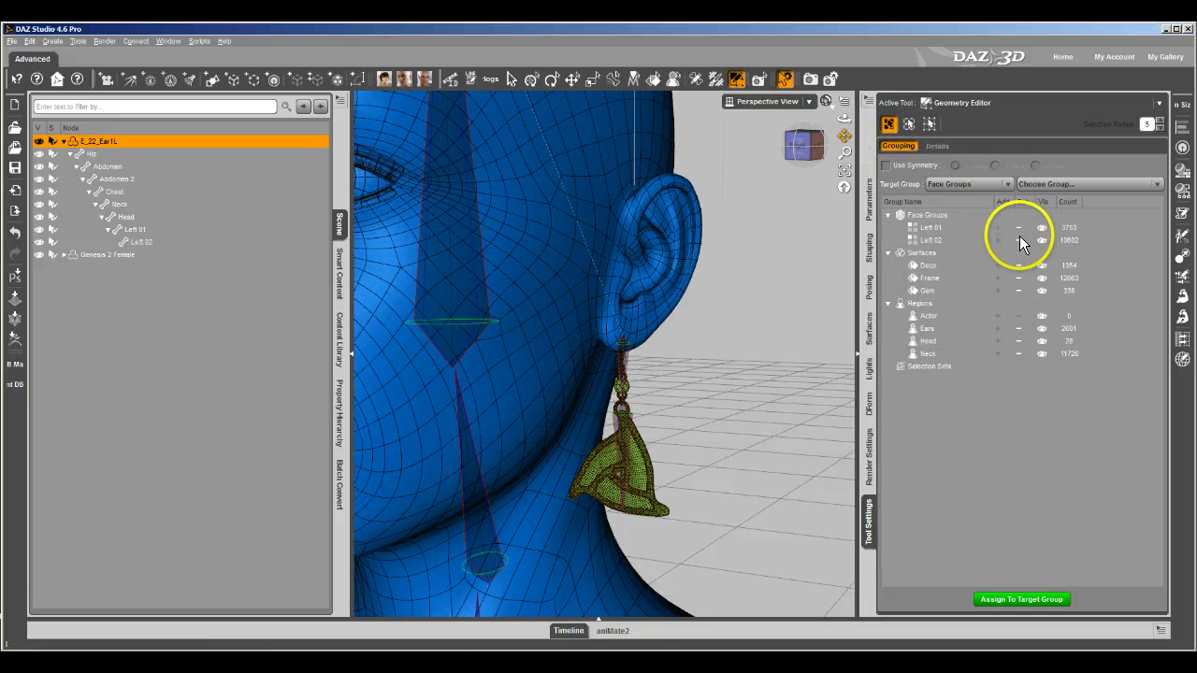
left_click(716, 78)
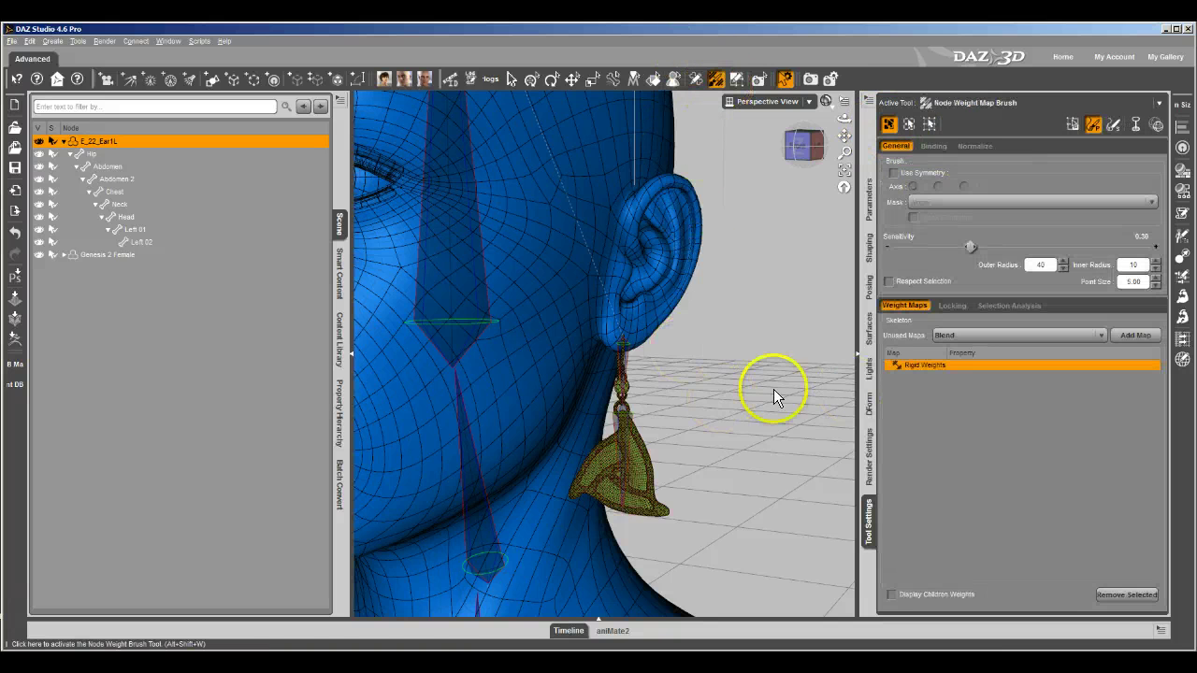
right_click(785, 369)
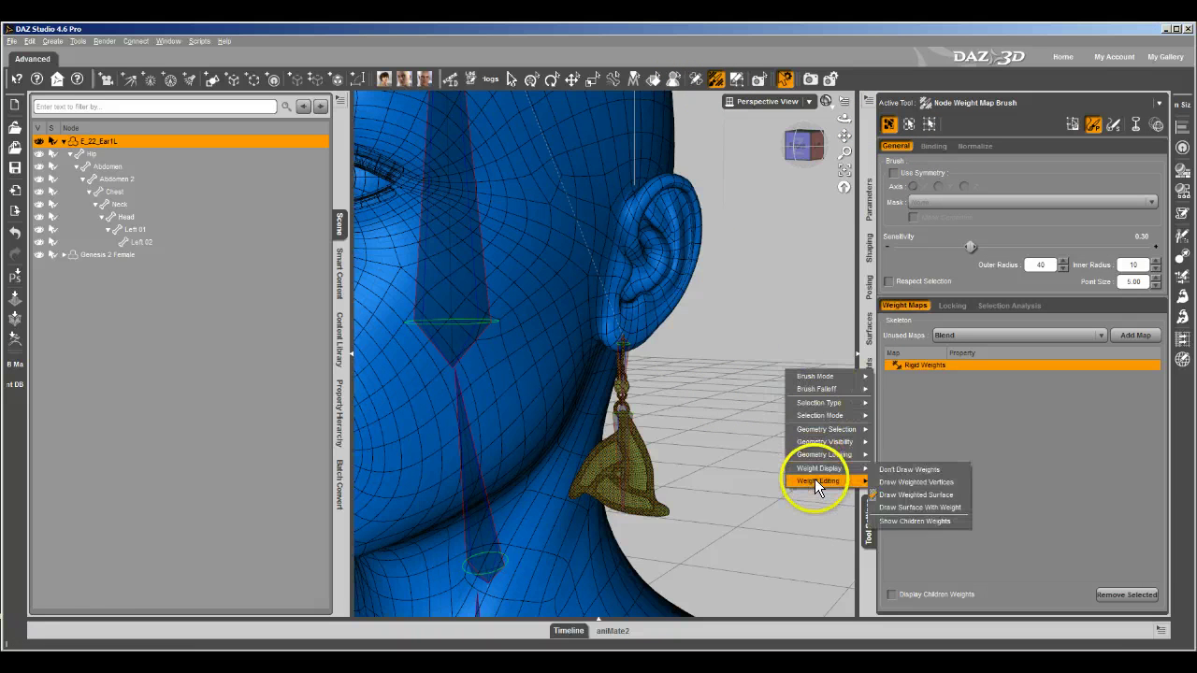
mouse_move(819, 480)
left_click(893, 481)
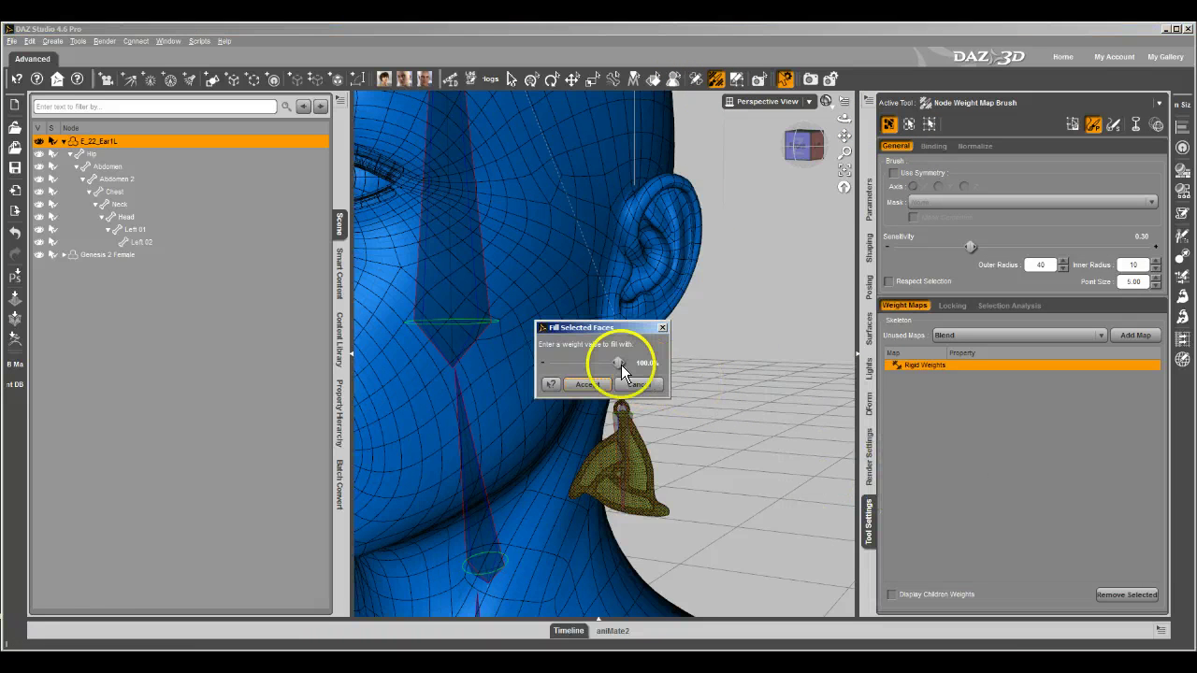
left_click(588, 386)
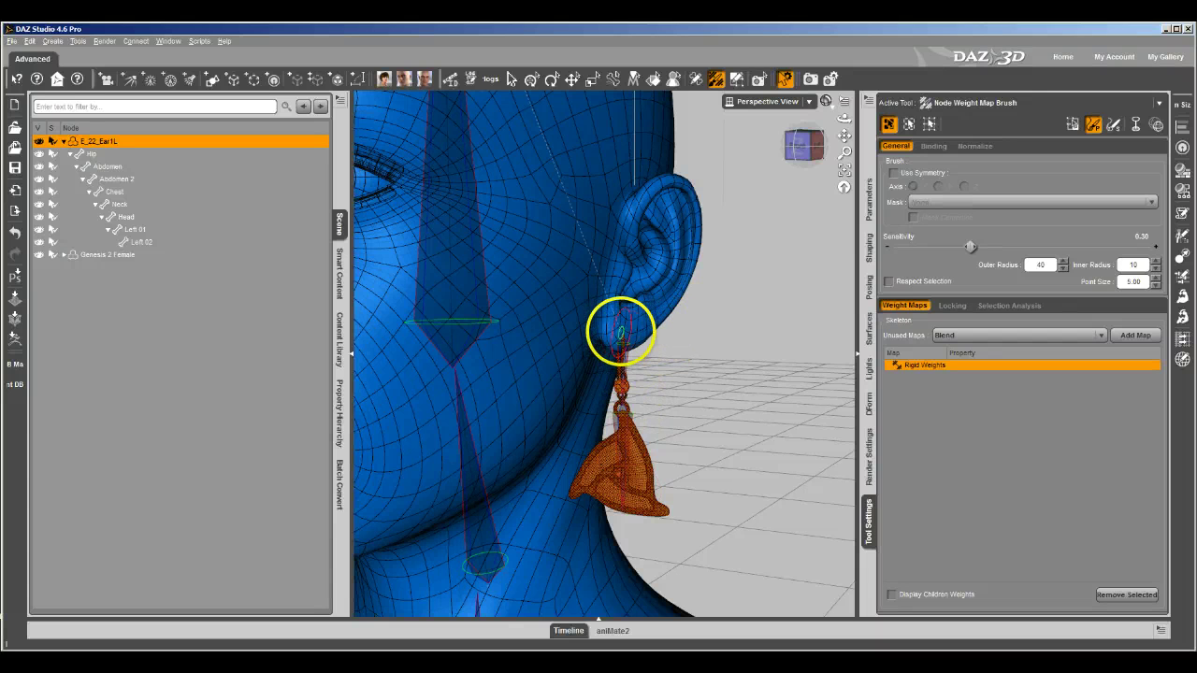
left_click_drag(623, 335, 676, 388)
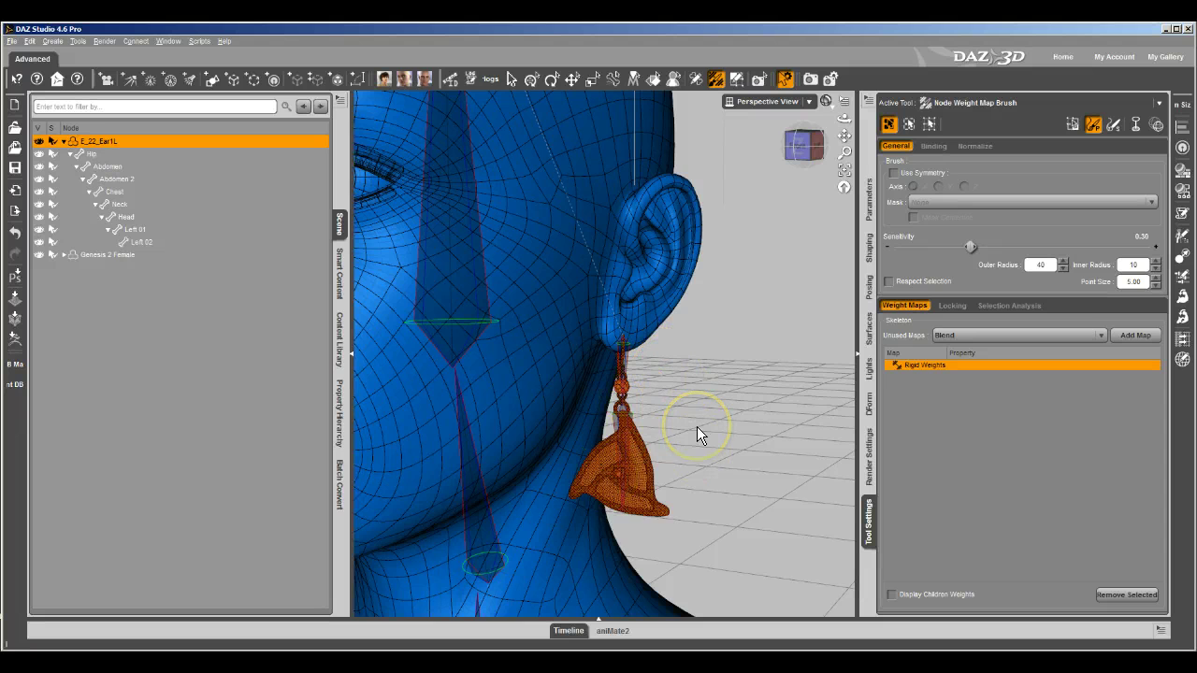
scroll(697, 427, "down", 2)
scroll(697, 426, "up", 2)
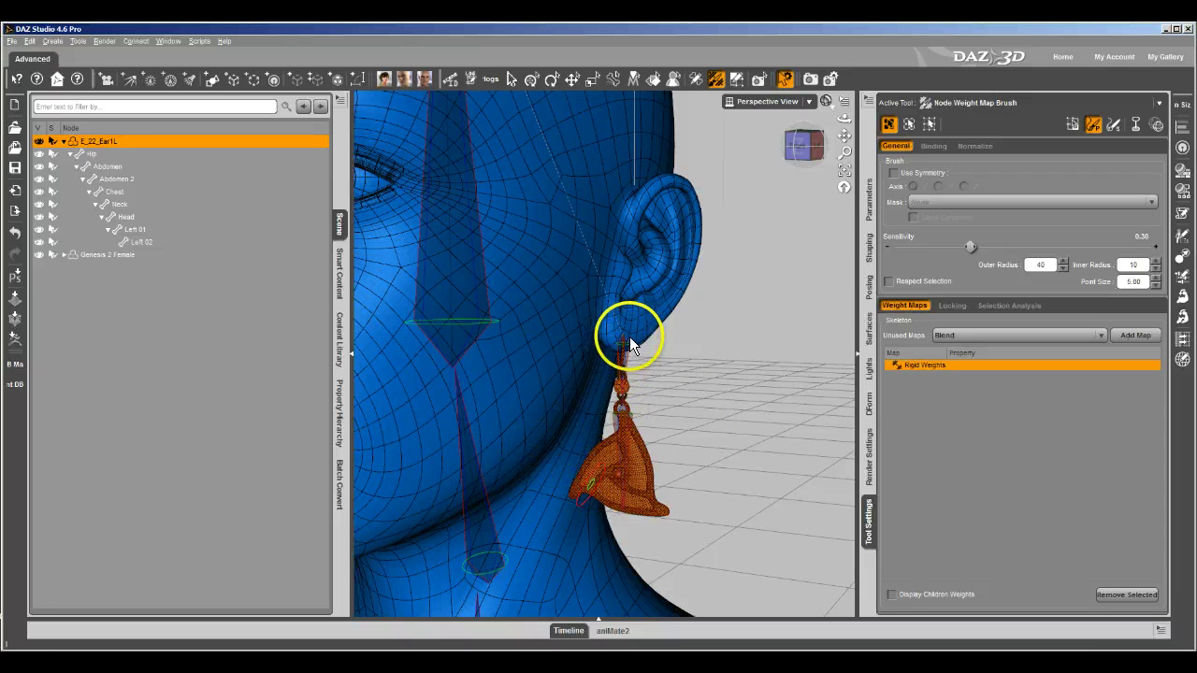
left_click_drag(624, 335, 623, 336)
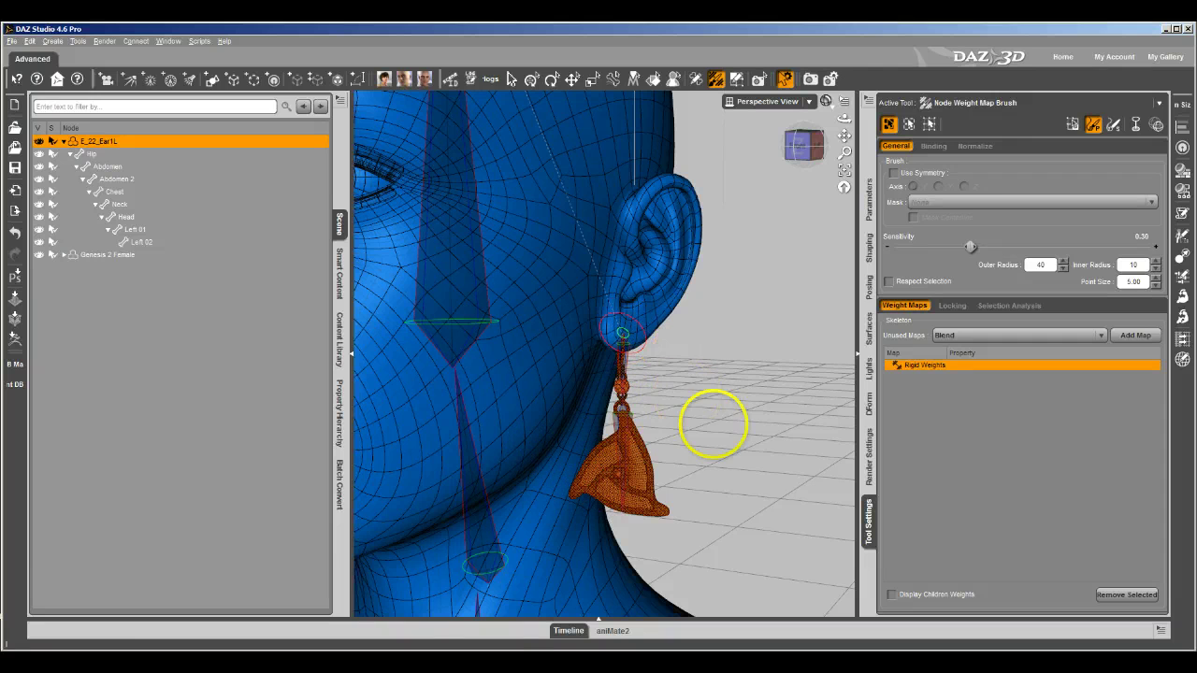
Test the earring fit by setting Genesis 2 Female's Girl 6 Head morph to 1.00 and returning it to 0
left_click(129, 257)
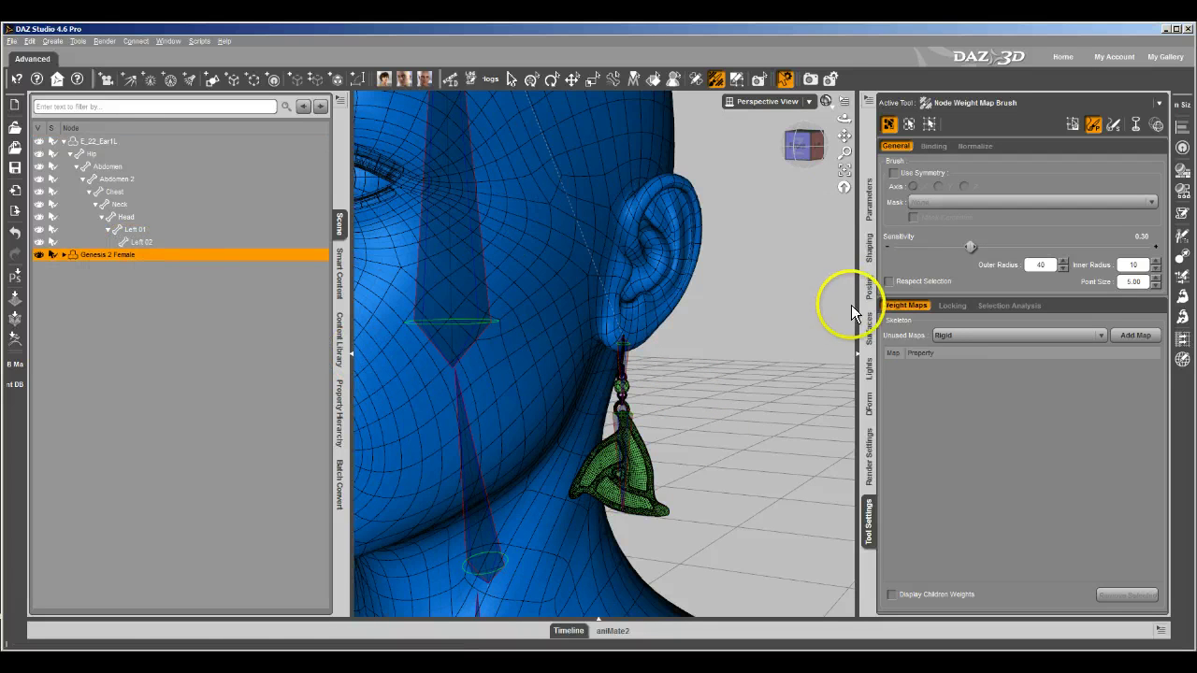
left_click(869, 249)
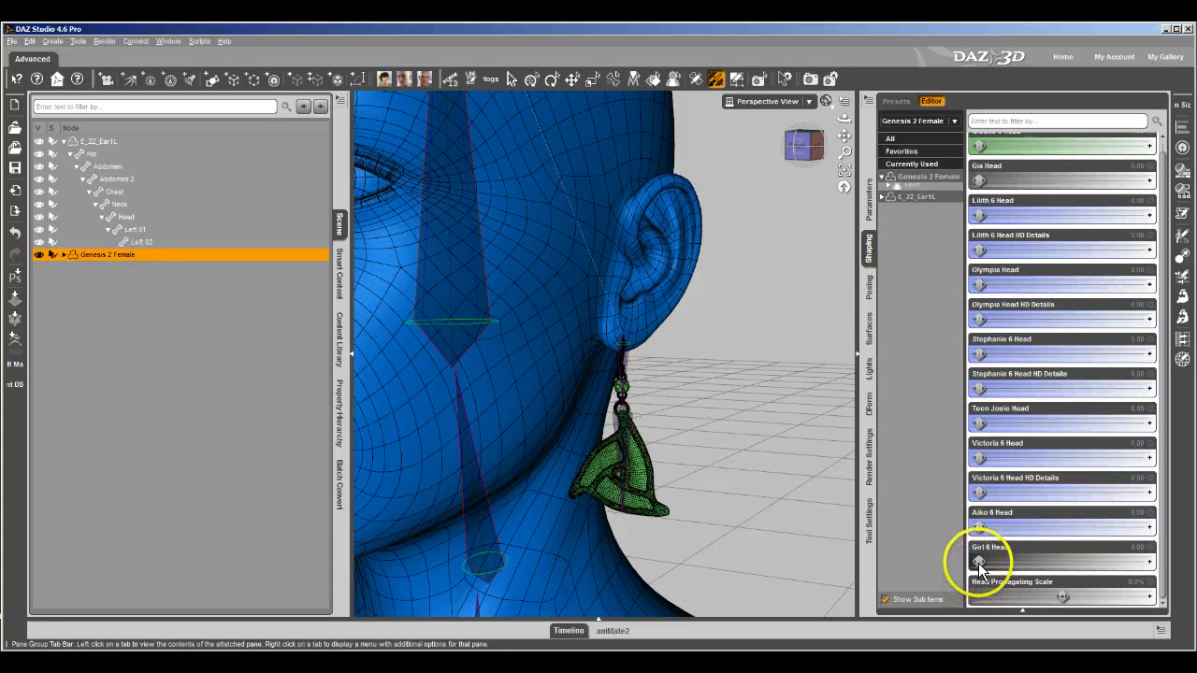
left_click_drag(979, 563, 1147, 561)
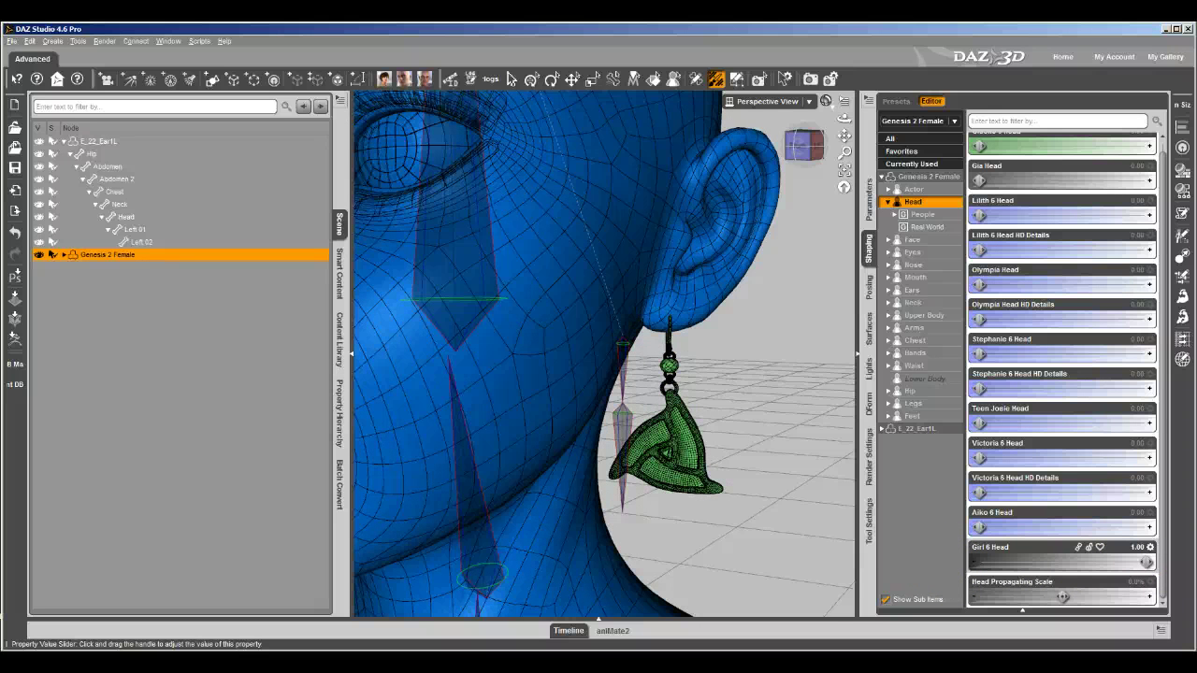
left_click_drag(1149, 561, 895, 561)
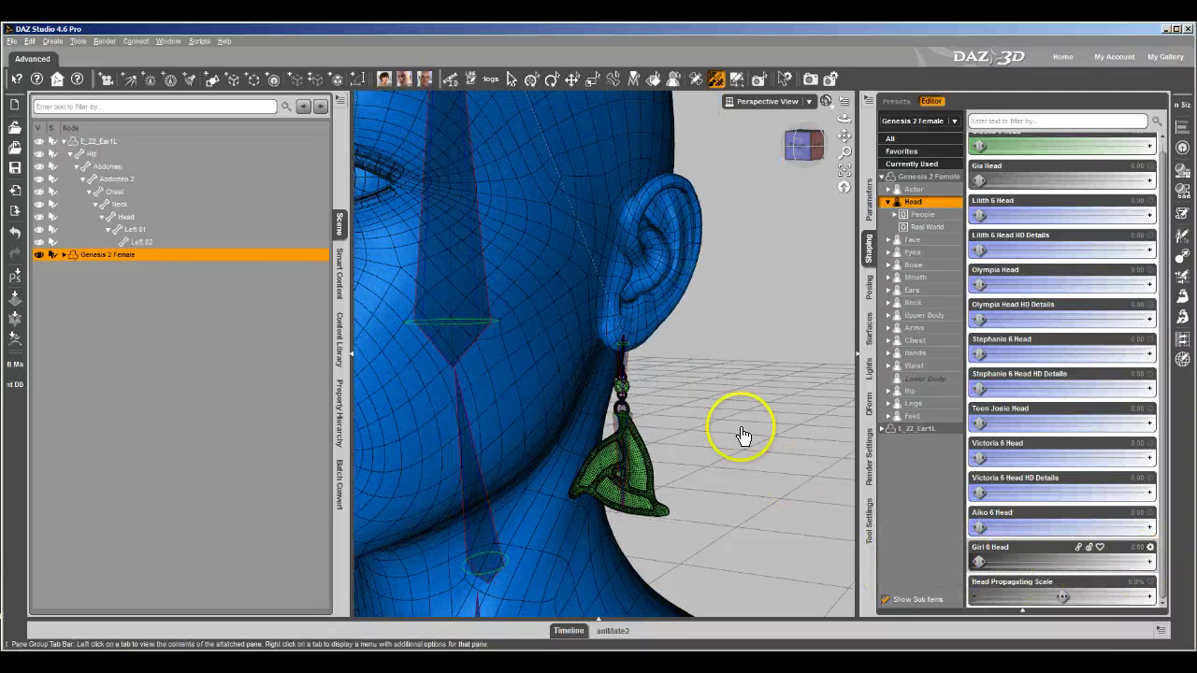
Activate the Geometry Editor on E_22_Ear1L in vertex selection mode to access the Left rigidity group
scroll(732, 420, "up", 3)
scroll(732, 420, "down", 1)
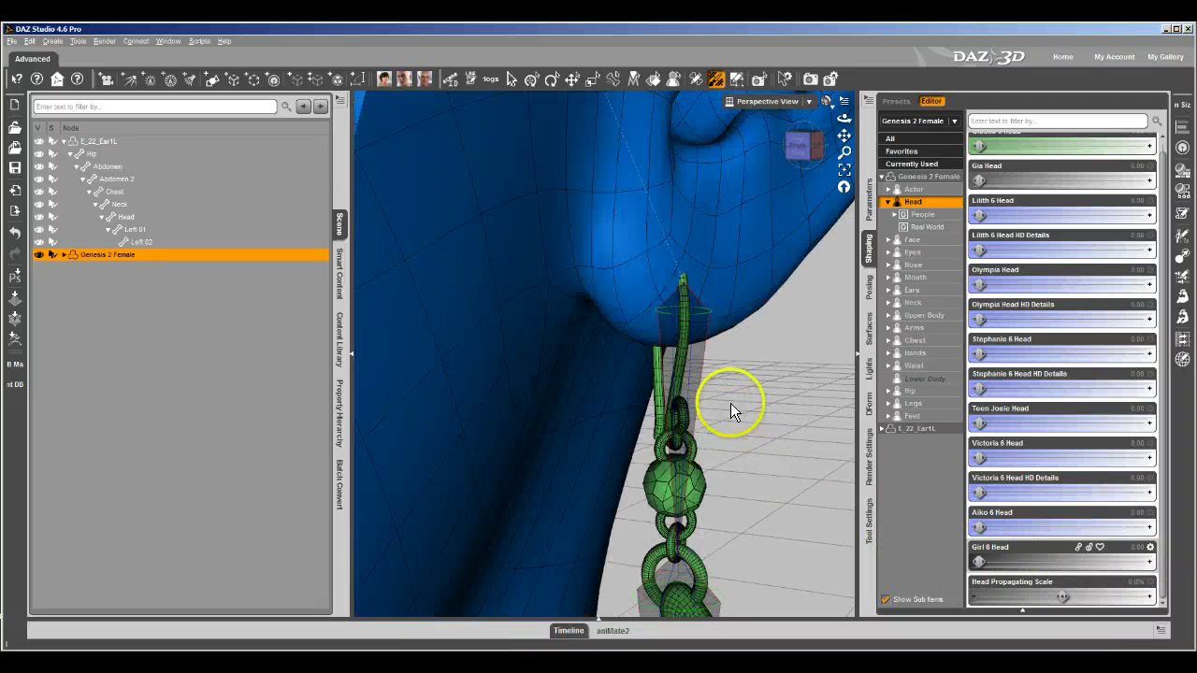
left_click(99, 142)
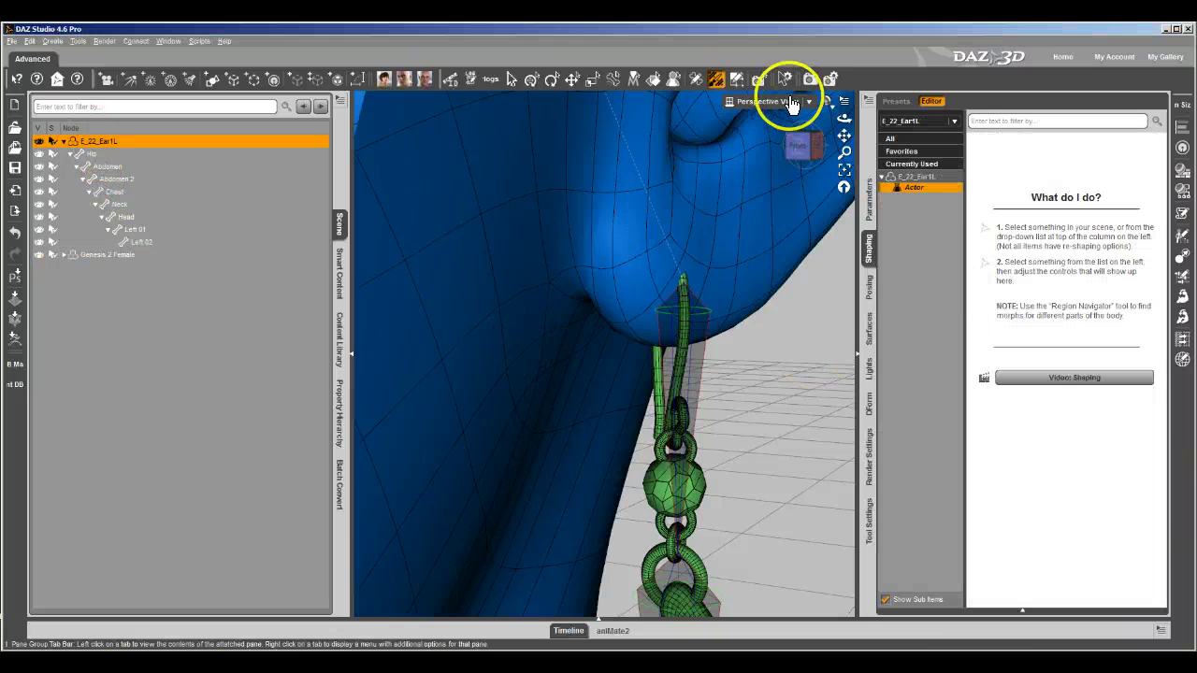
left_click(737, 78)
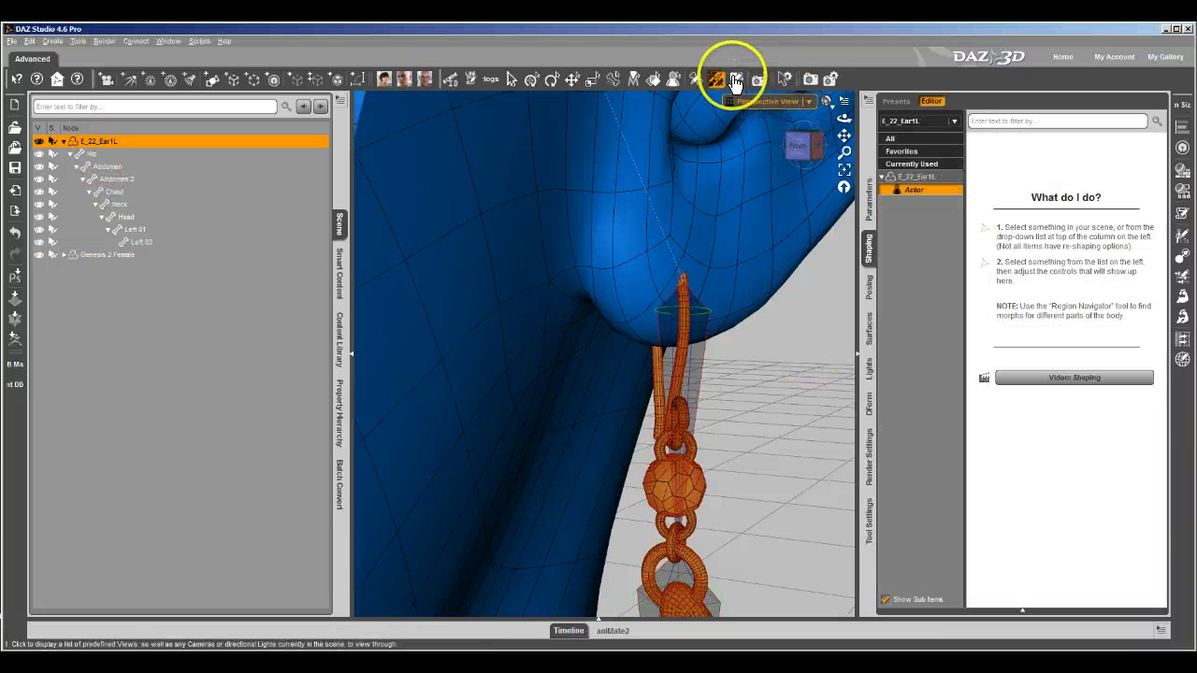
left_click(869, 528)
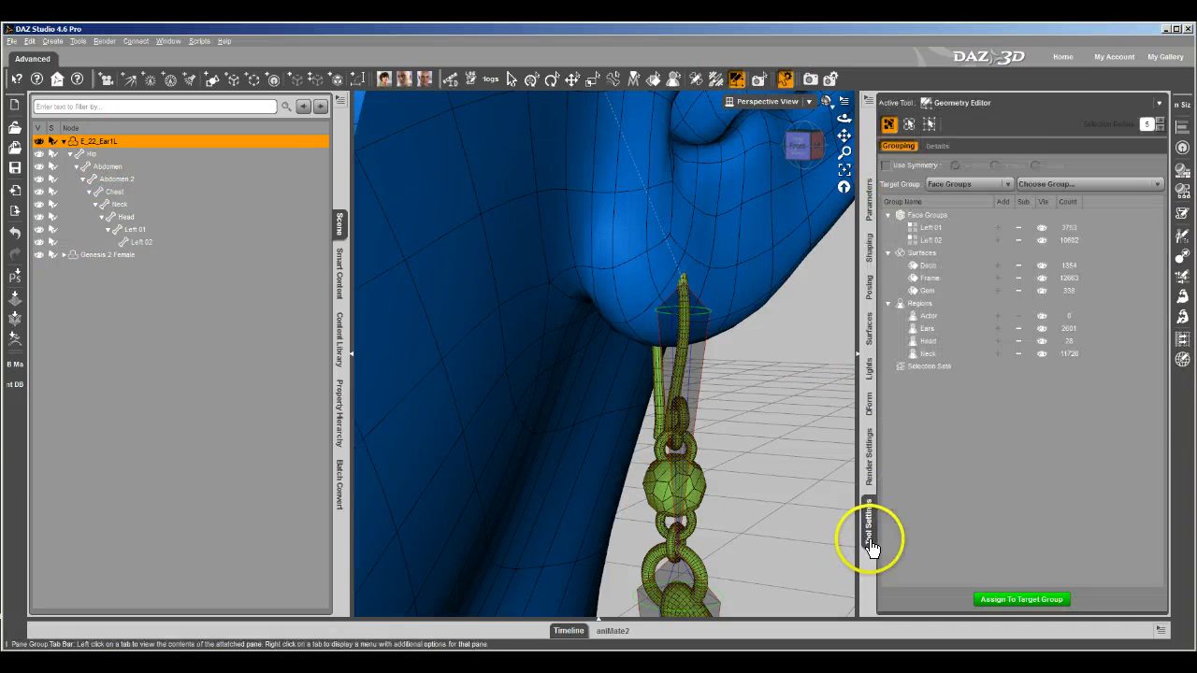
left_click(930, 124)
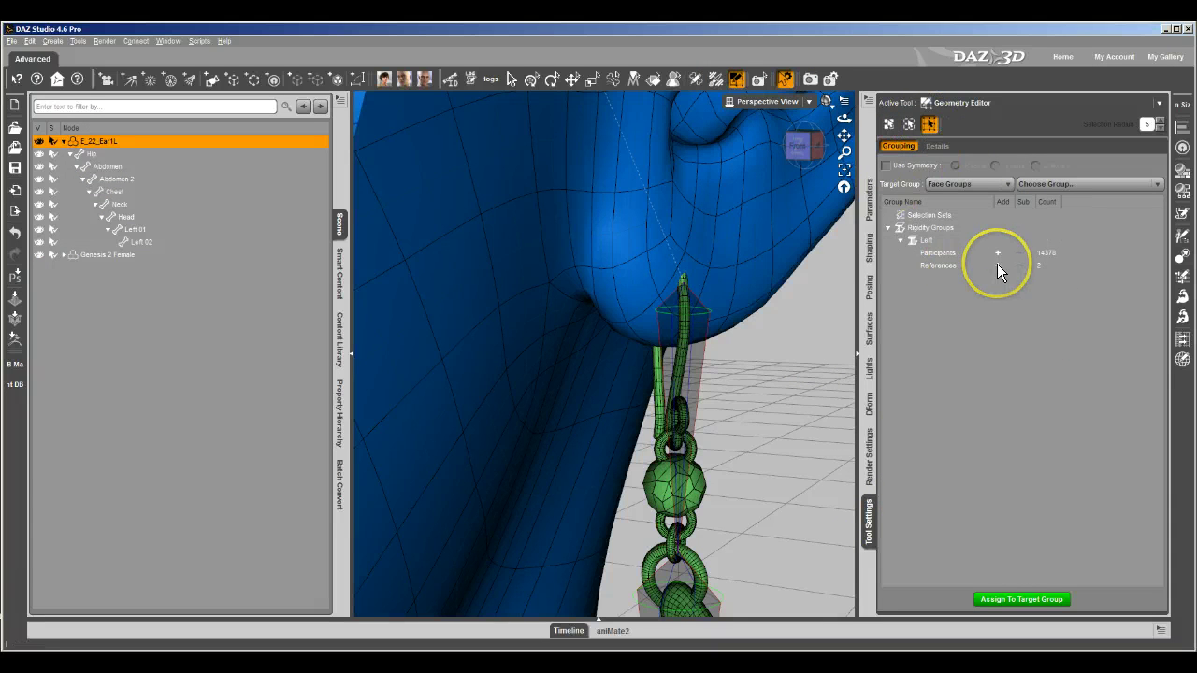
Select the vertices in the Left rigidity group's References and remove them from the group
left_click(997, 264)
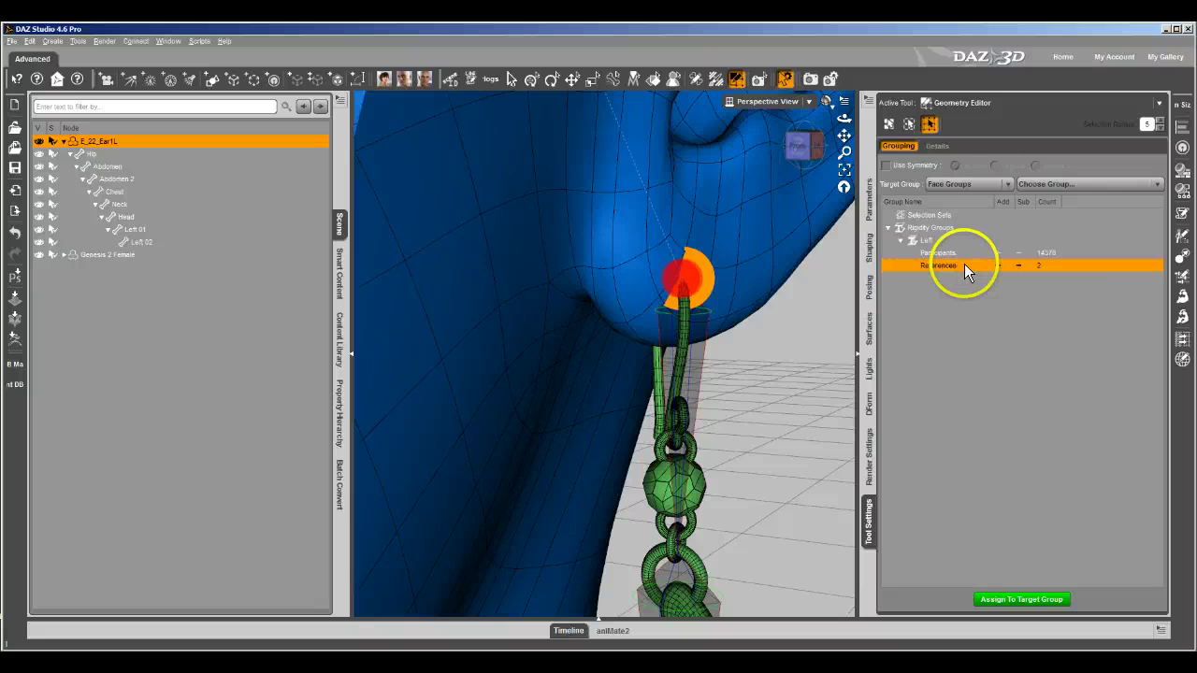
right_click(966, 265)
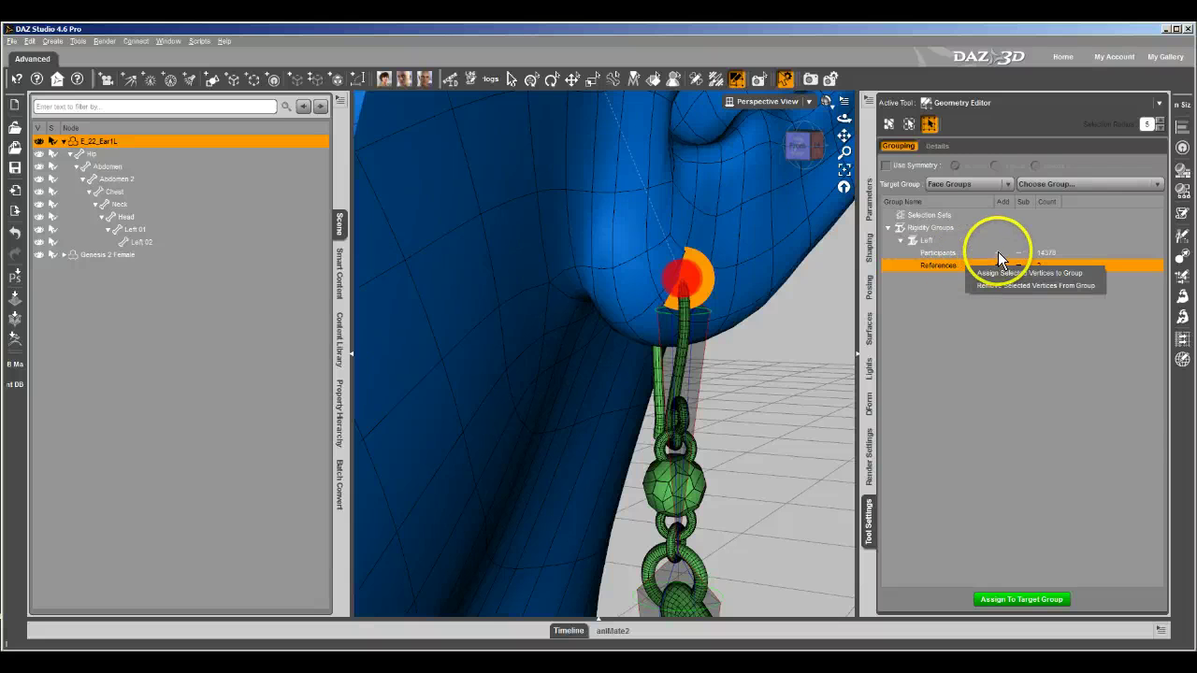
left_click(1016, 272)
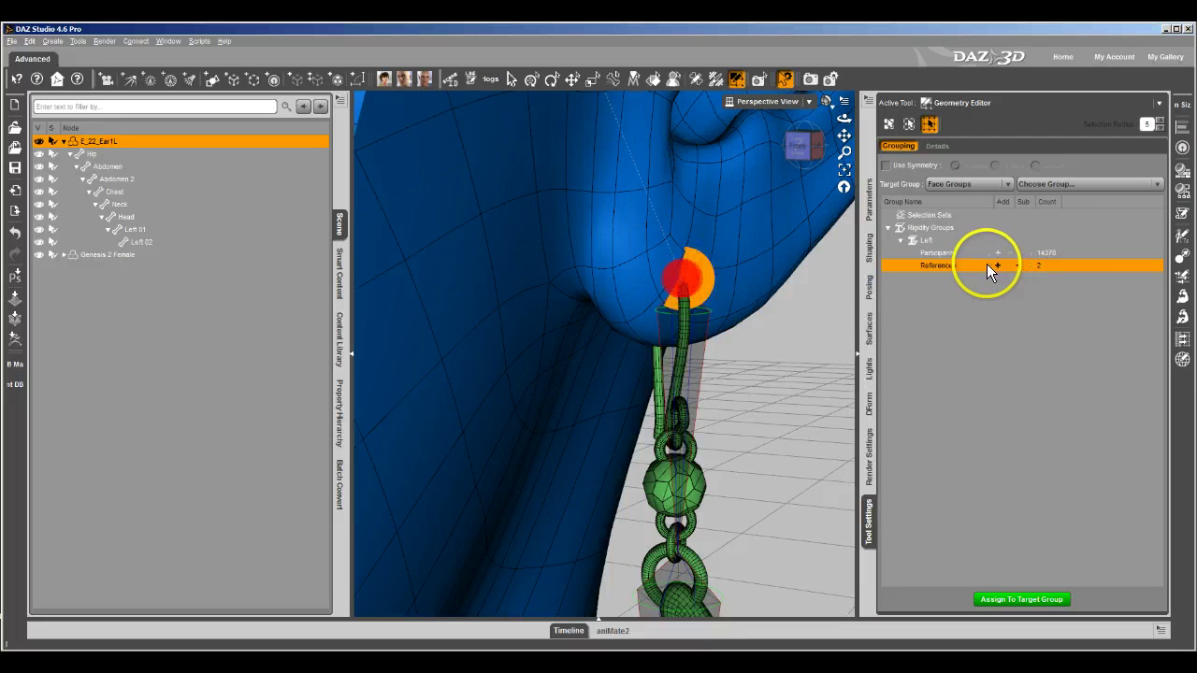
right_click(968, 265)
left_click(983, 285)
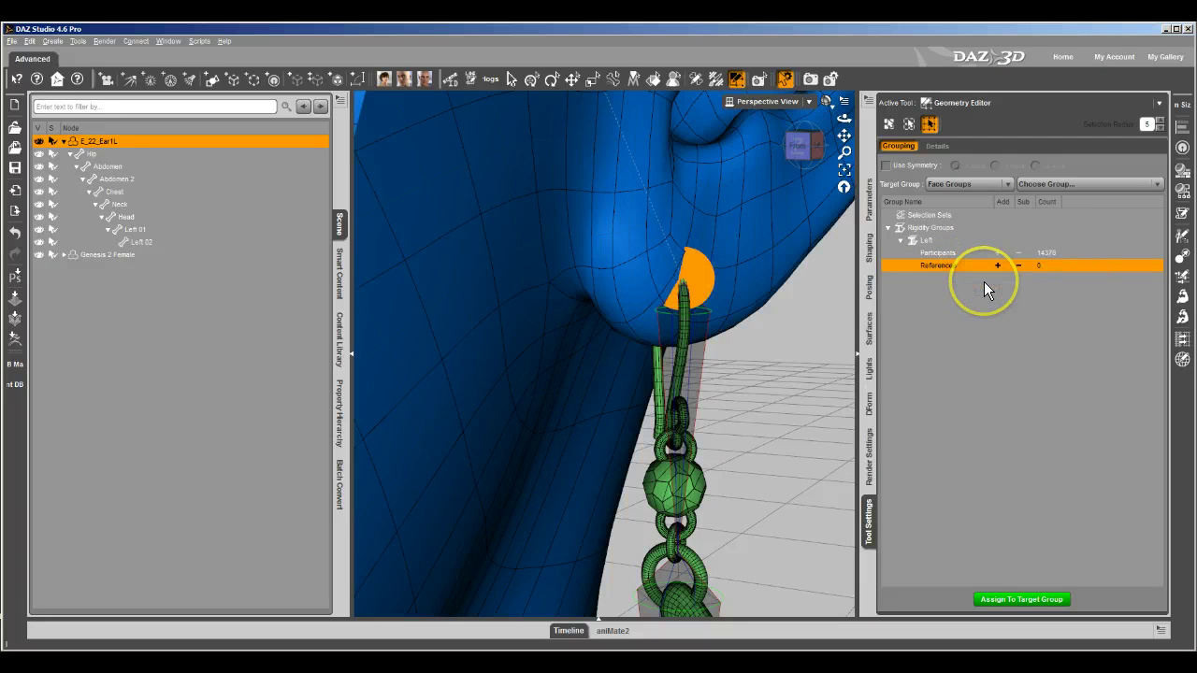
Hide Genesis 2 Female and clear the vertex selection on the earring
left_click(39, 254)
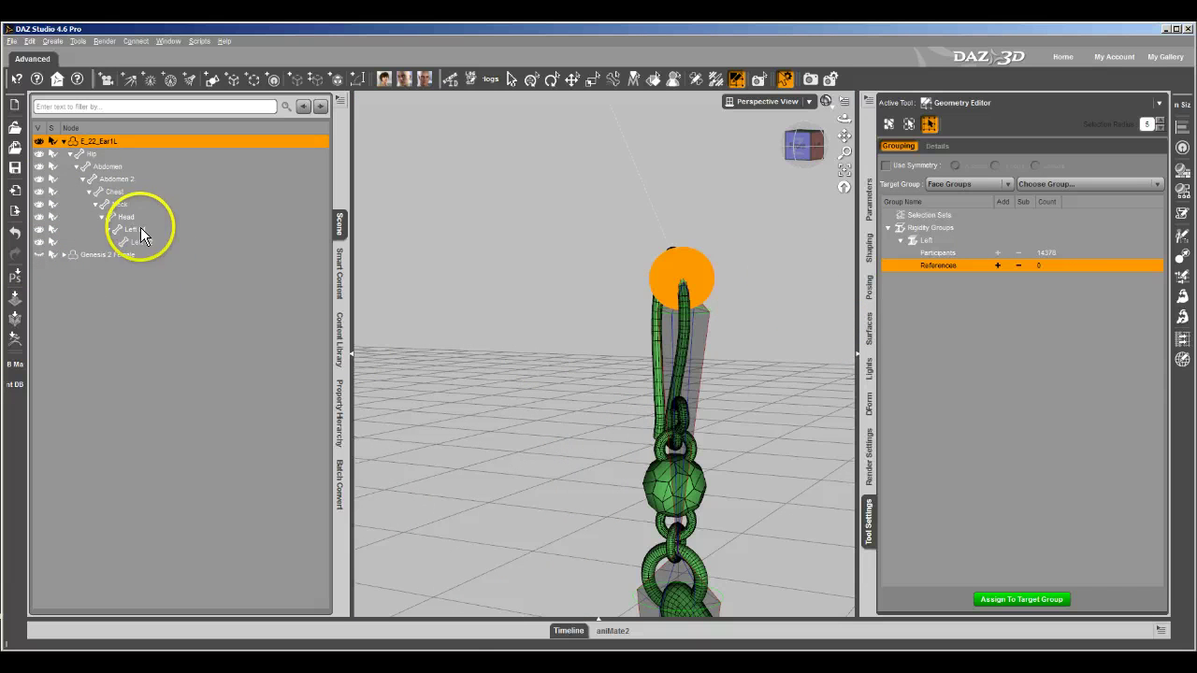
right_click(582, 315)
mouse_move(609, 344)
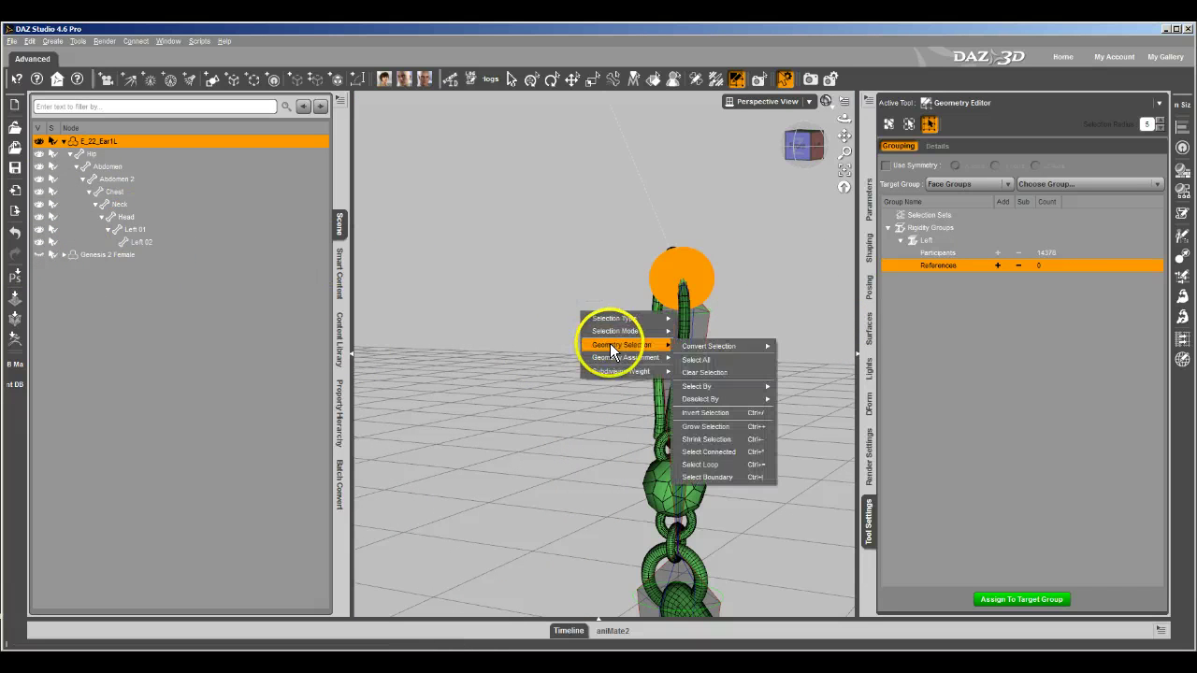
left_click(711, 372)
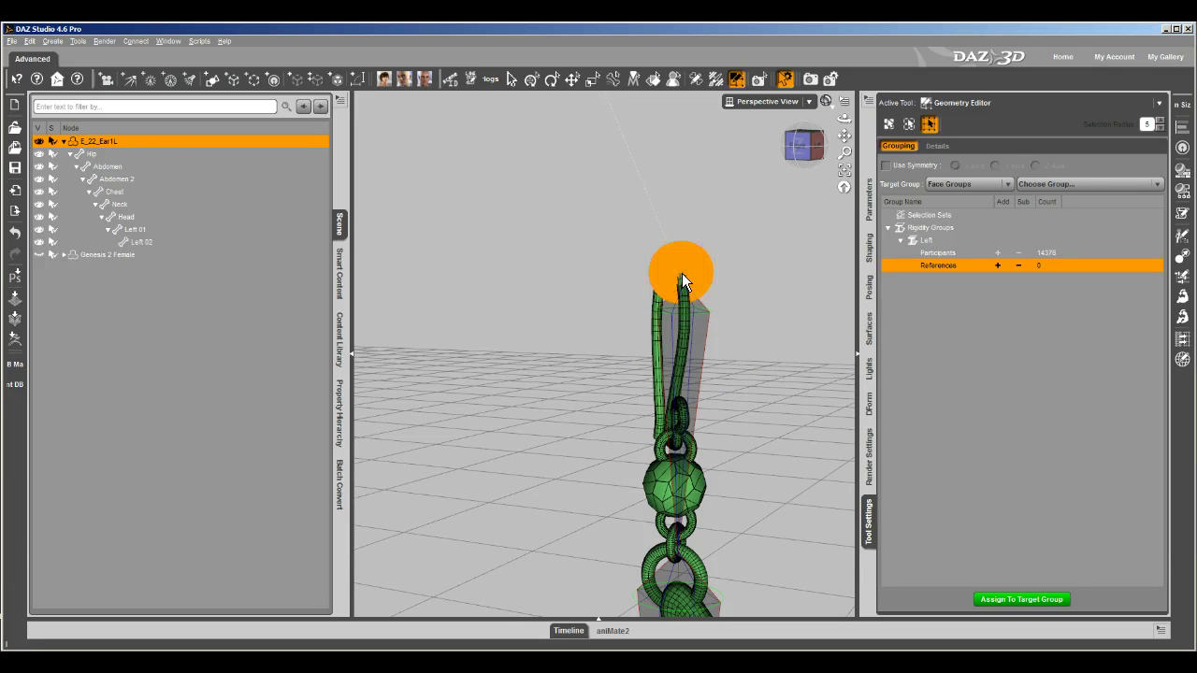
Try assigning vertices at the top of the earring hook to the Left group's References, and remove them again
right_click(924, 276)
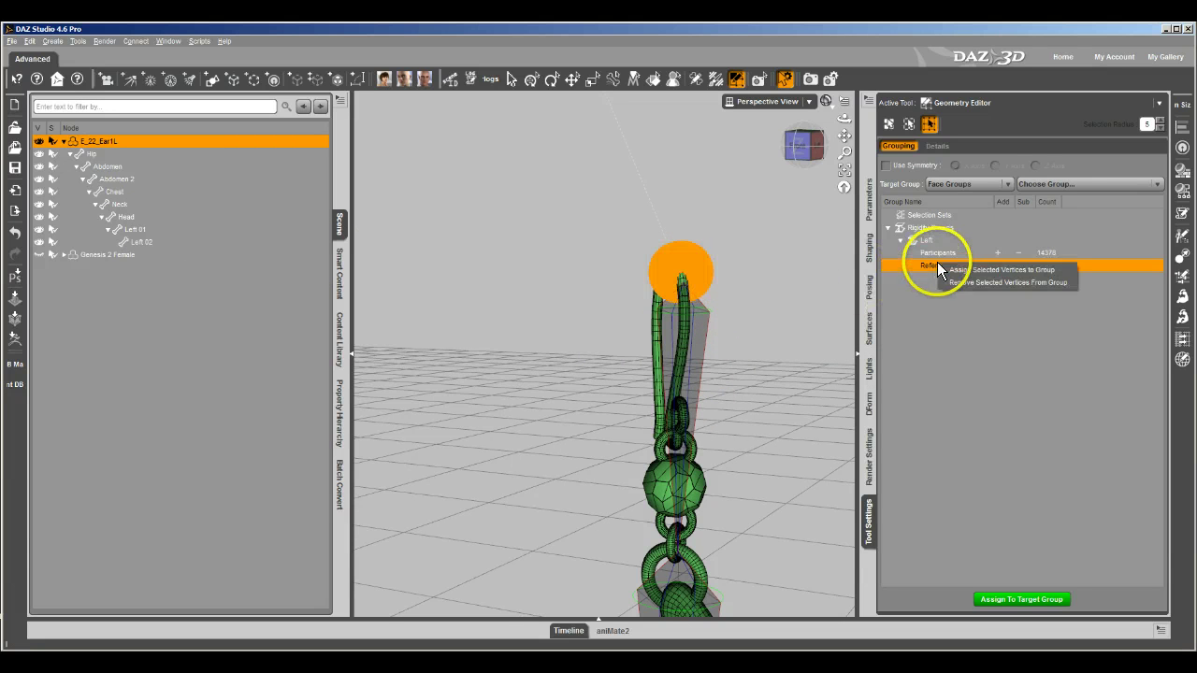
left_click(955, 272)
right_click(949, 265)
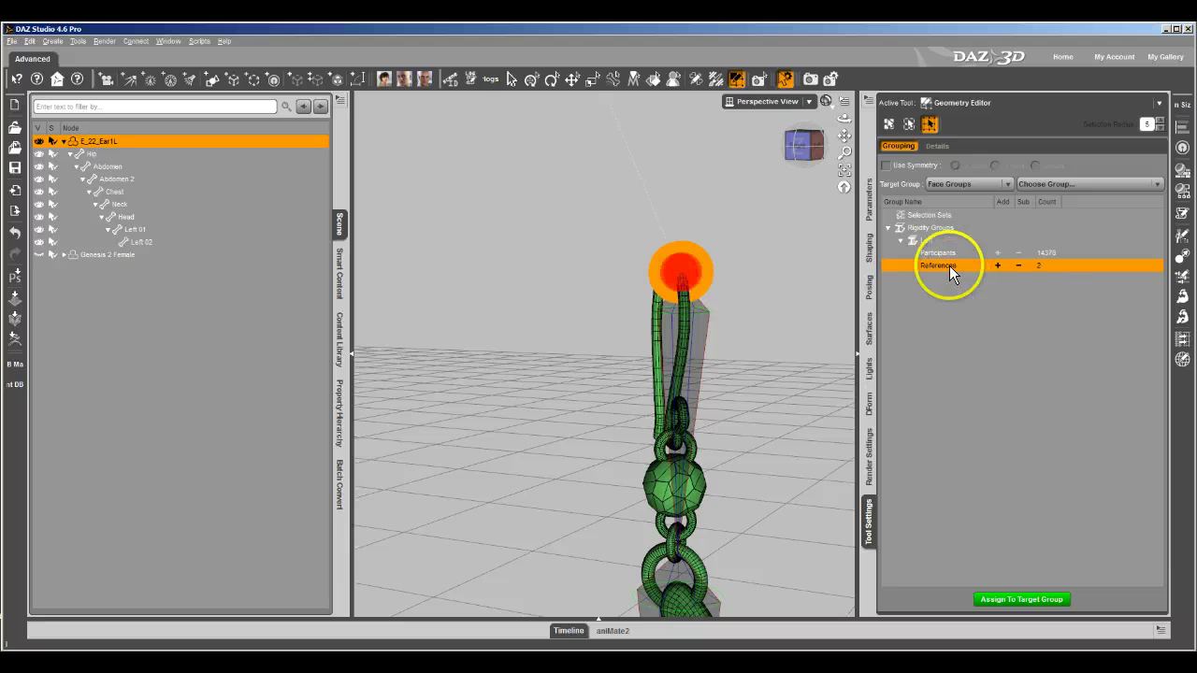
left_click(955, 281)
Clear the vertex selection, try a different spot on the hook's front curve as Left group References, and remove it again
mouse_move(593, 326)
left_mouse_down()
mouse_move(486, 326)
mouse_move(594, 327)
left_mouse_up()
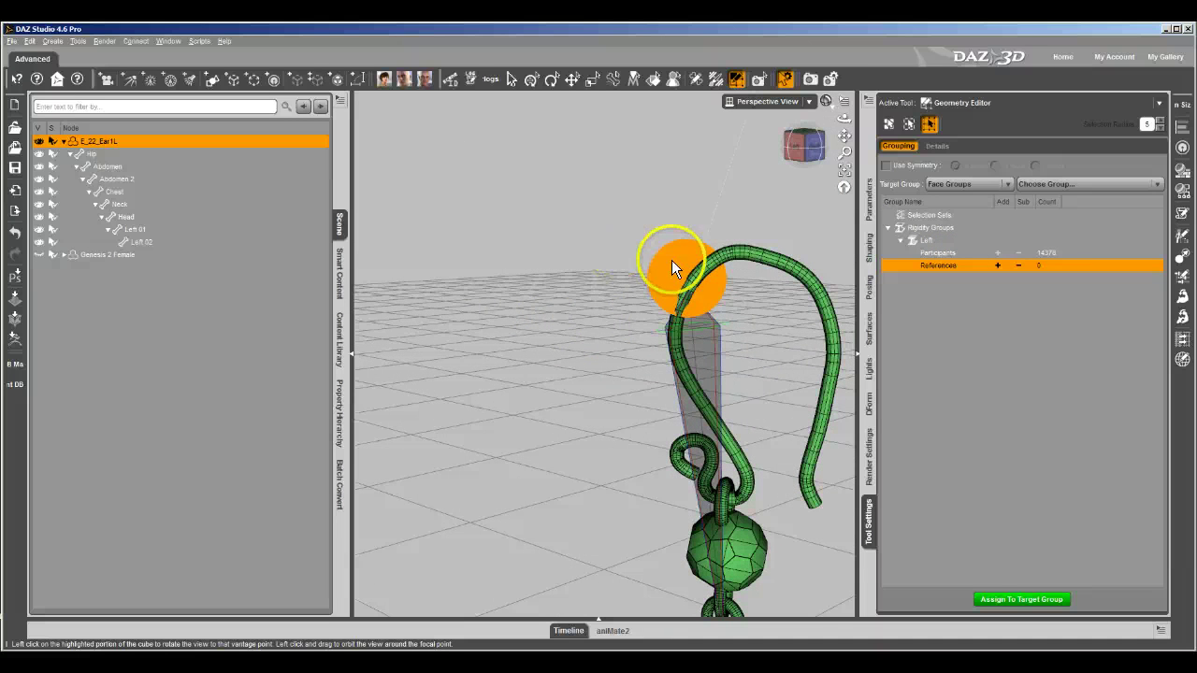
right_click(623, 249)
mouse_move(678, 282)
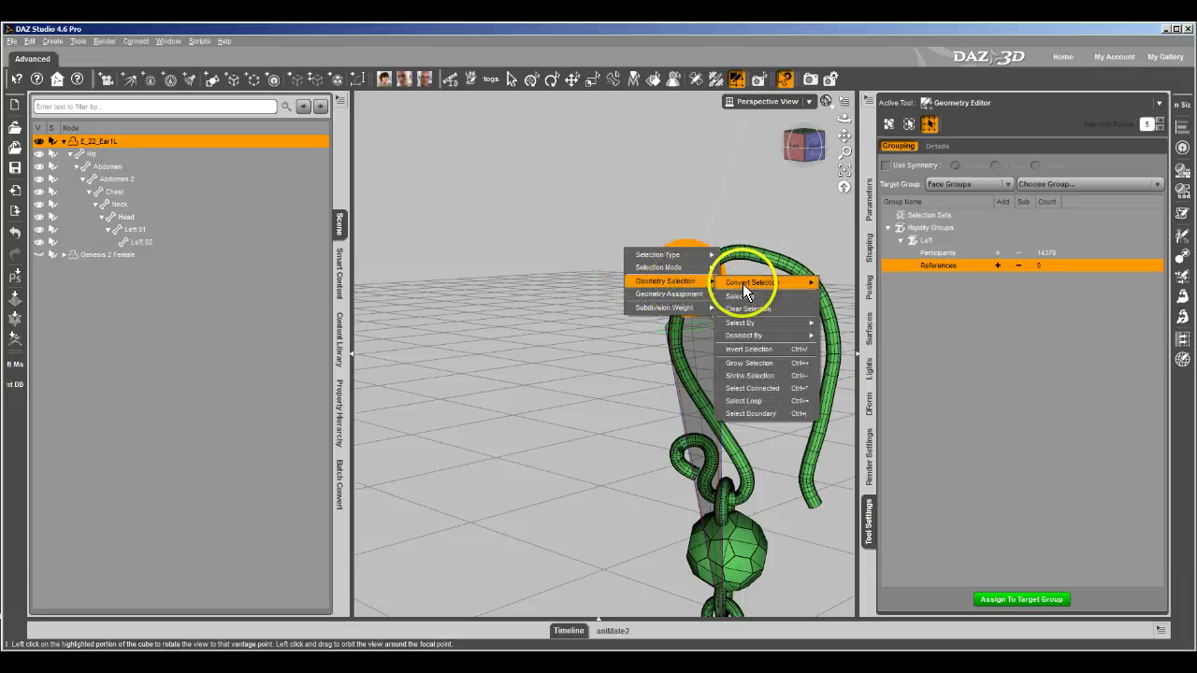
left_click(743, 297)
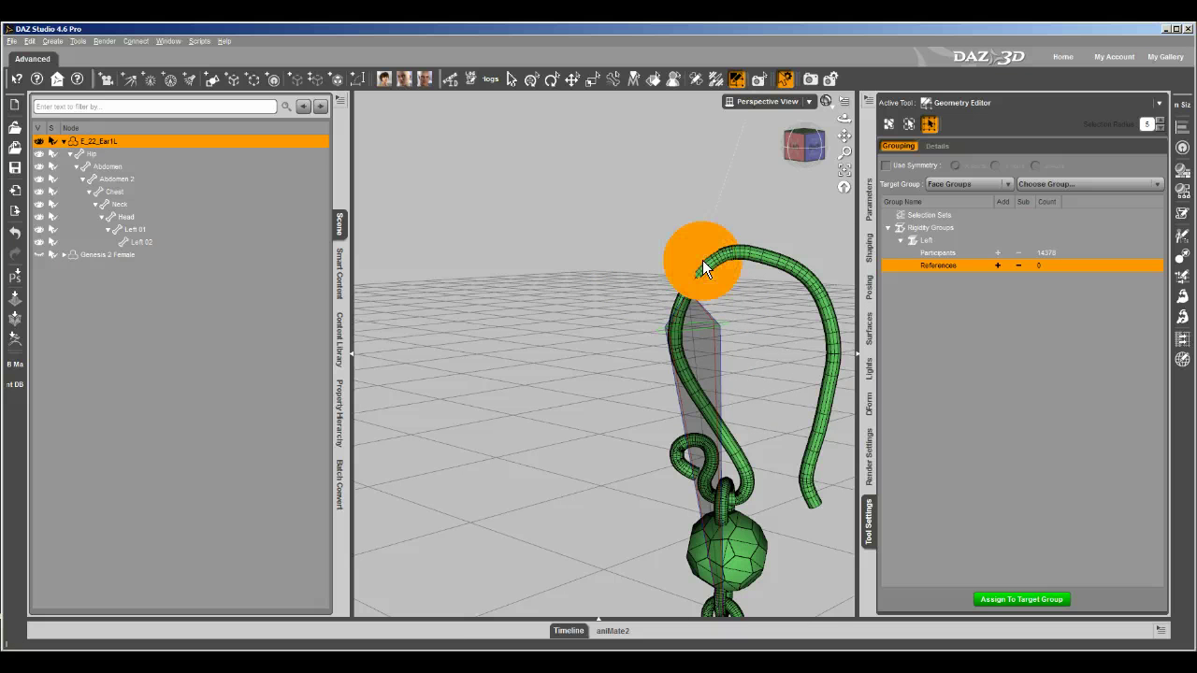
right_click(946, 266)
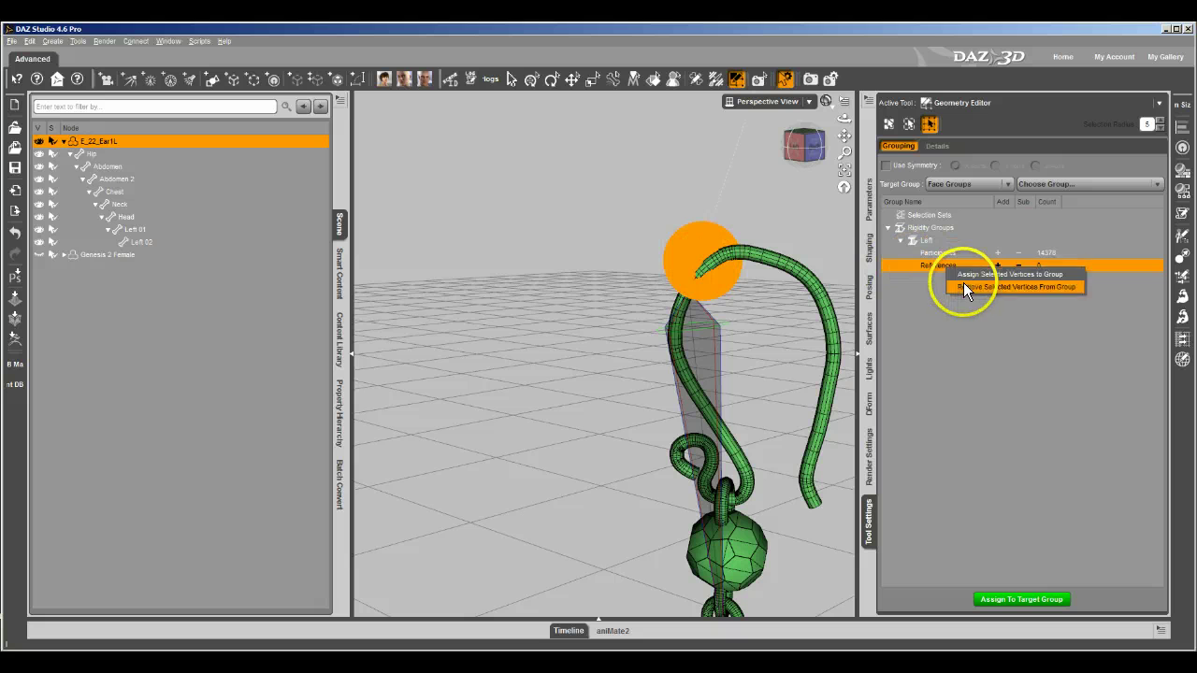
left_click(963, 282)
right_click(946, 266)
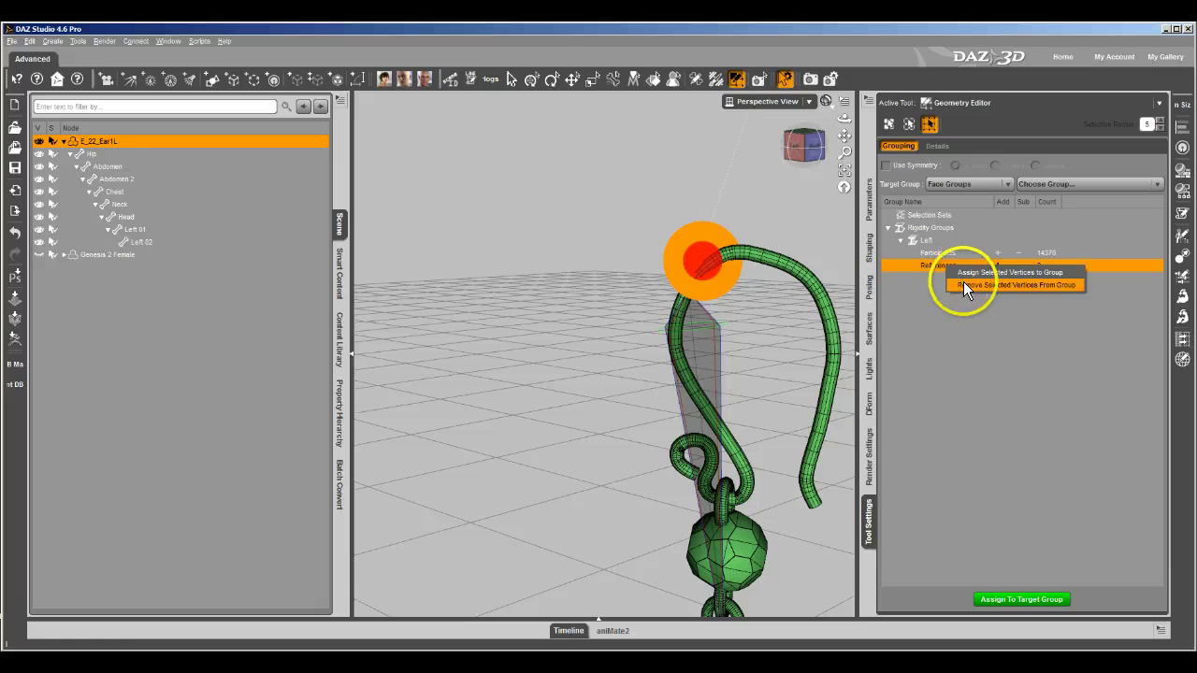
left_click(963, 282)
Clear the vertex selection and assign a single vertex on the hook's upper front curve to the Left group's References
left_click_drag(844, 159, 593, 325)
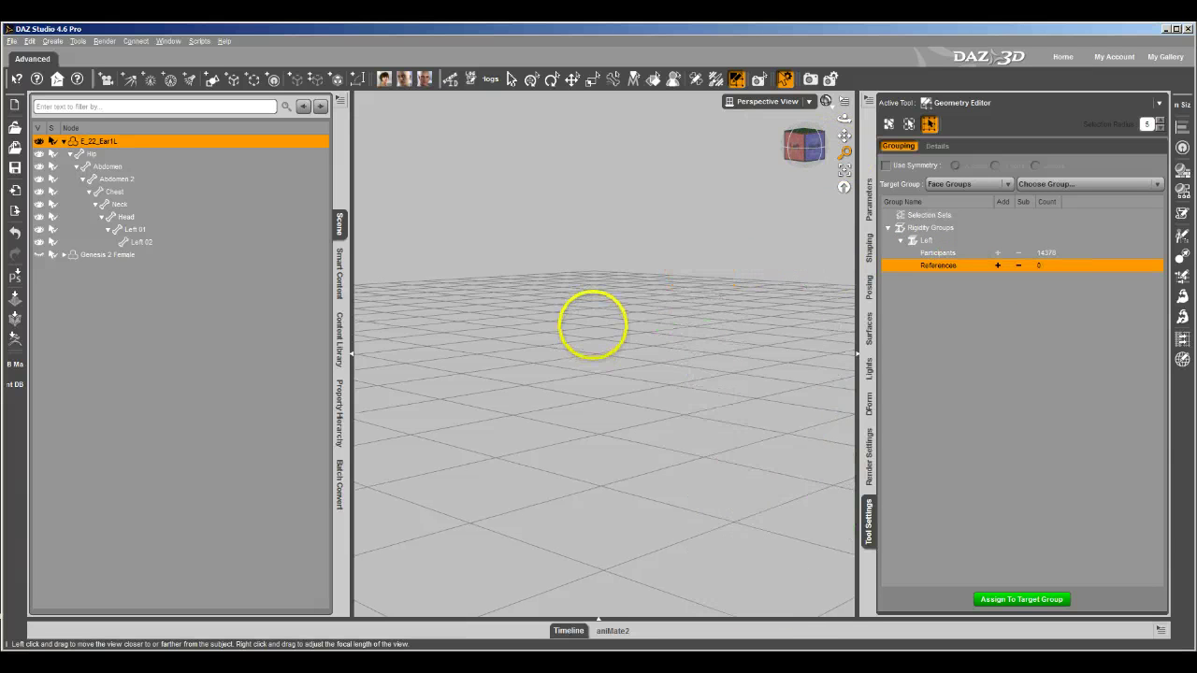
left_click(843, 171)
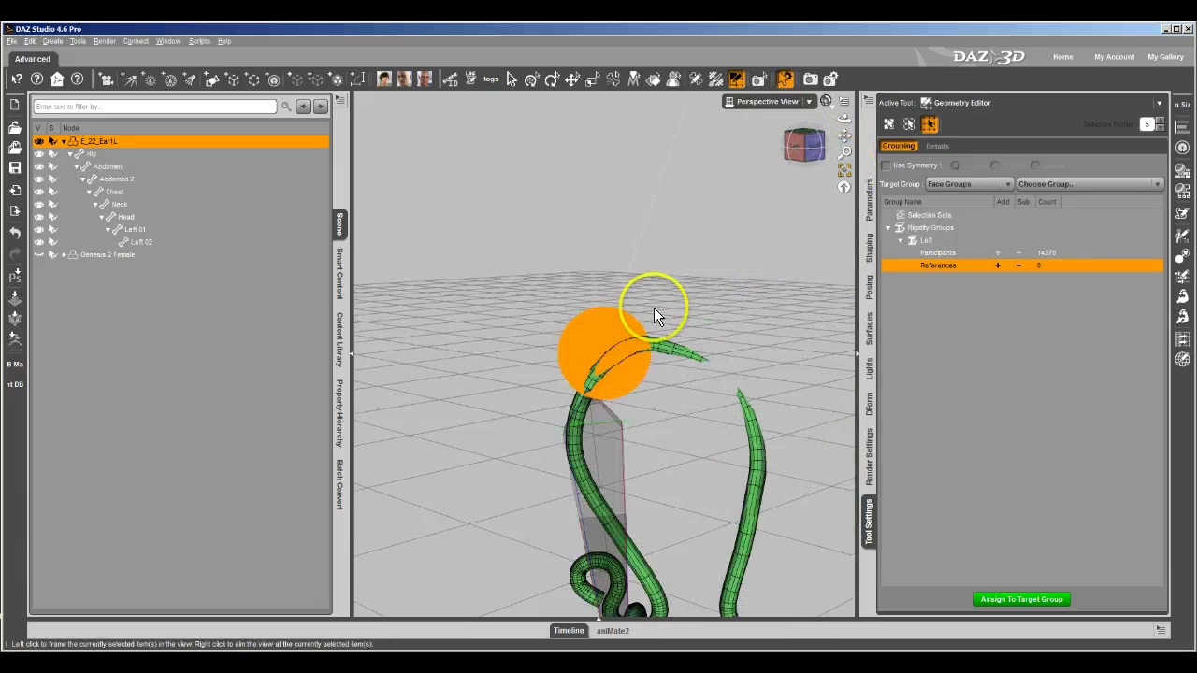
right_click(662, 299)
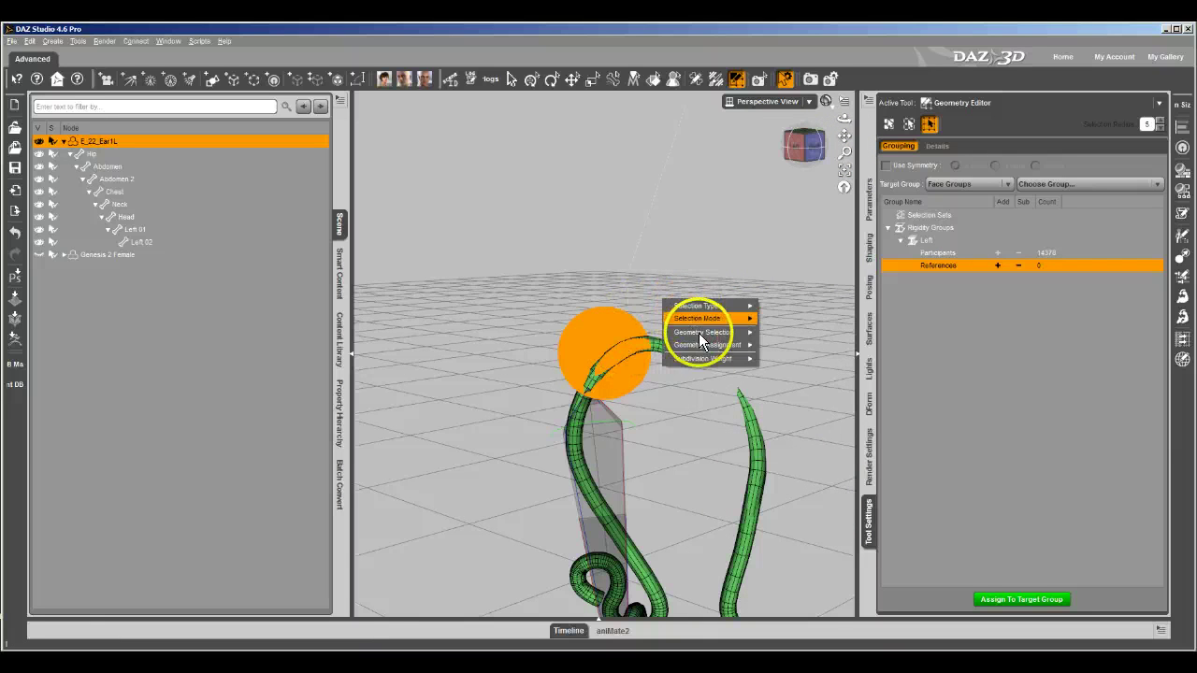
mouse_move(756, 329)
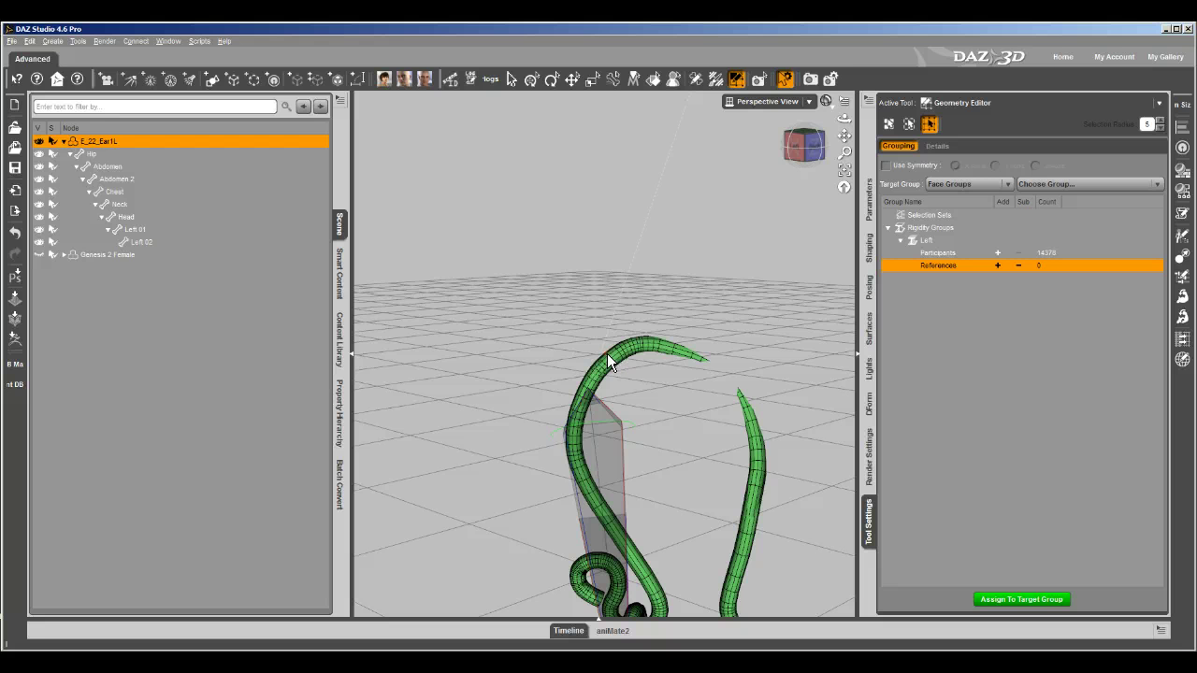
left_click_drag(773, 202, 593, 326)
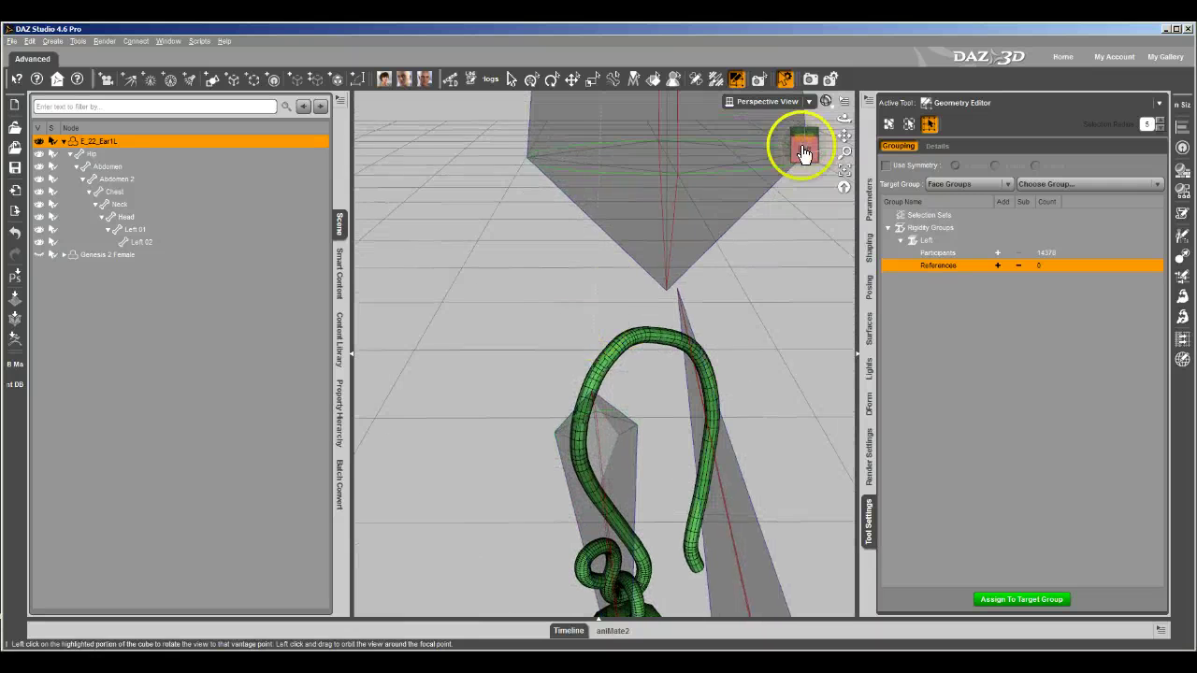
left_click(599, 359)
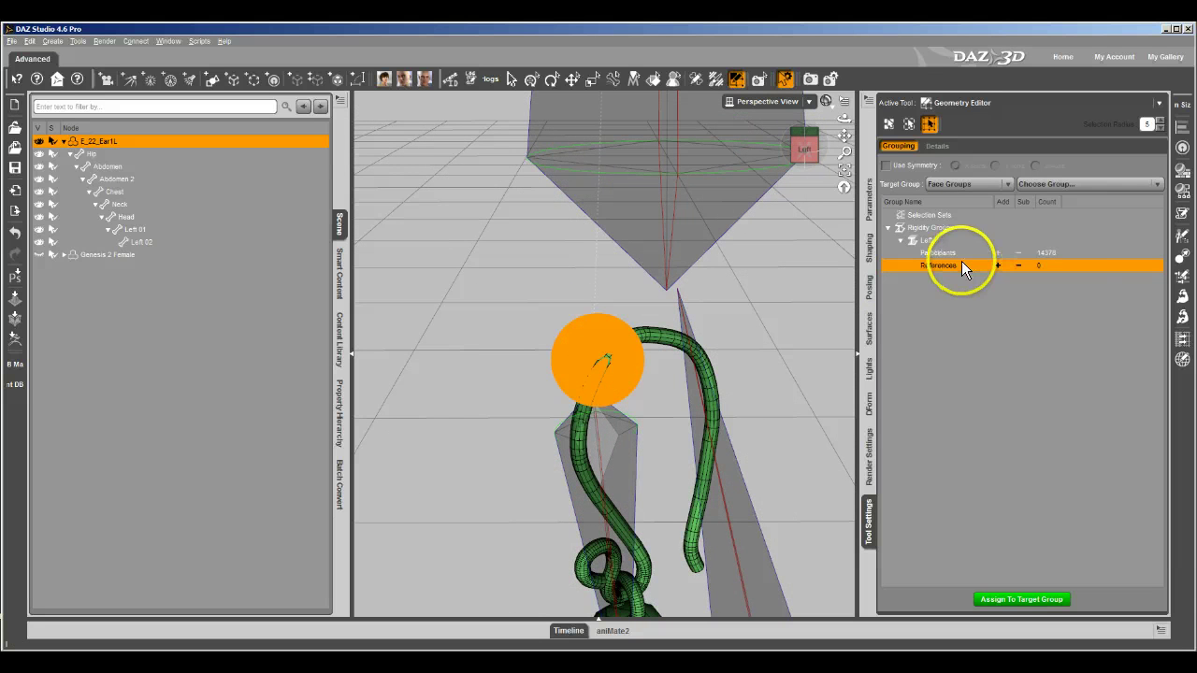
left_click(995, 268)
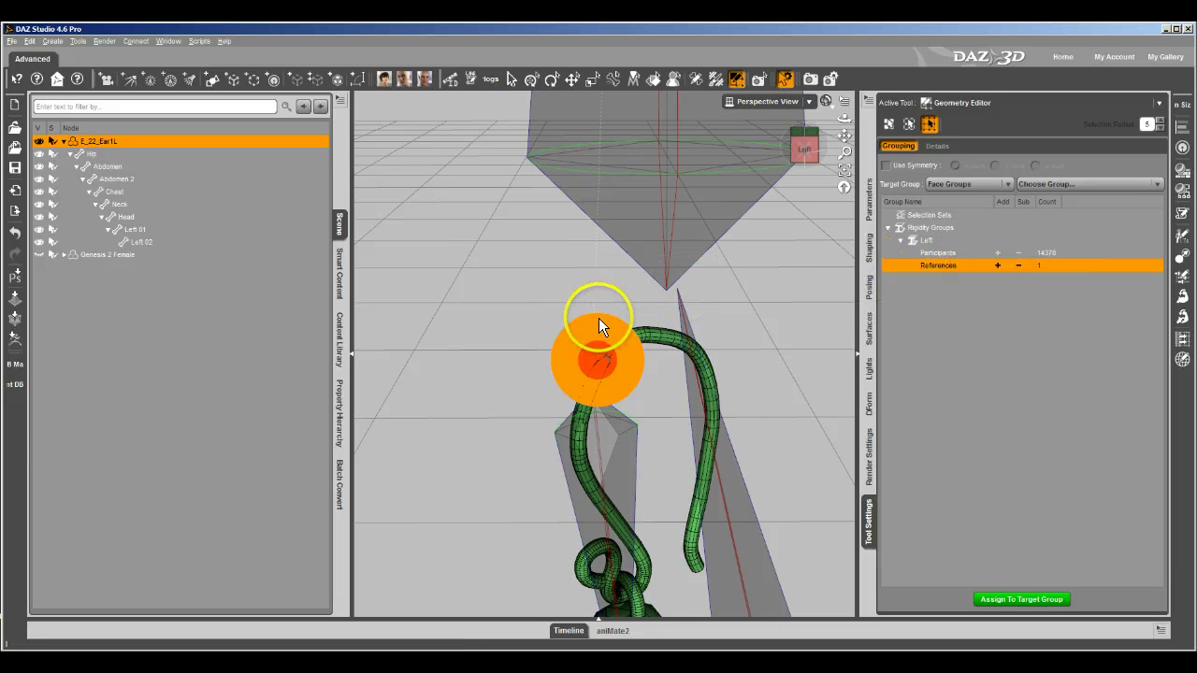
Check the reference vertex's place on the earring and make Genesis 2 Female visible again
scroll(598, 318, "down", 3)
scroll(599, 318, "up", 3)
scroll(598, 318, "down", 2)
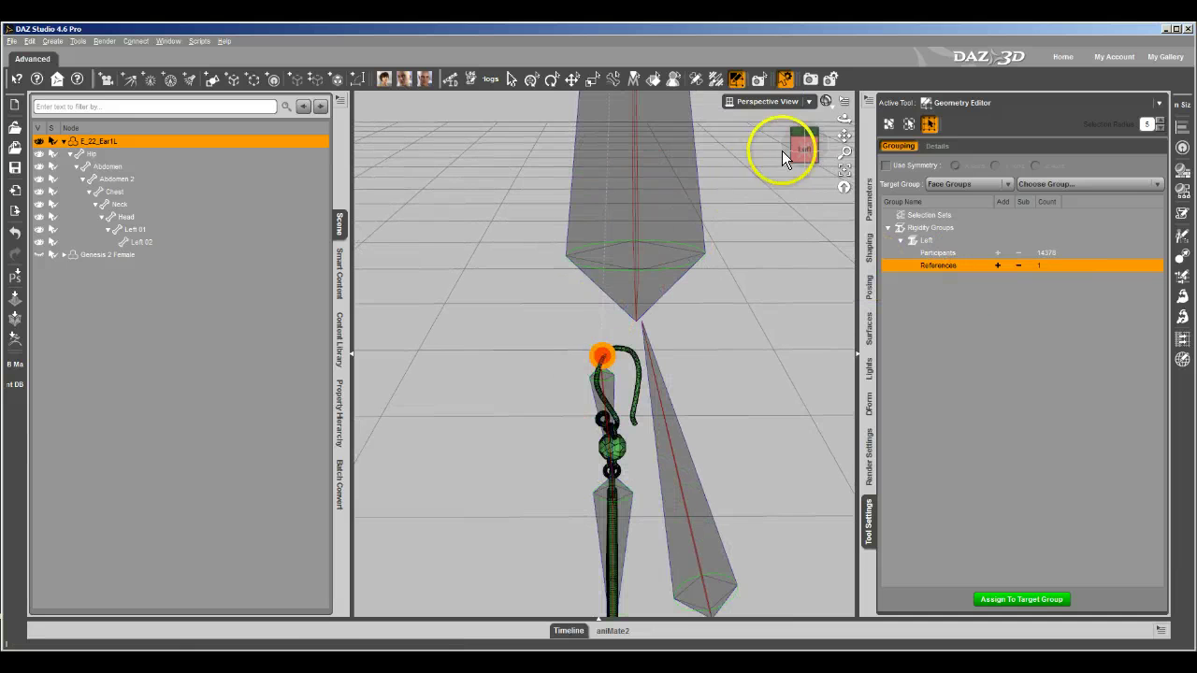
left_click_drag(784, 148, 599, 327)
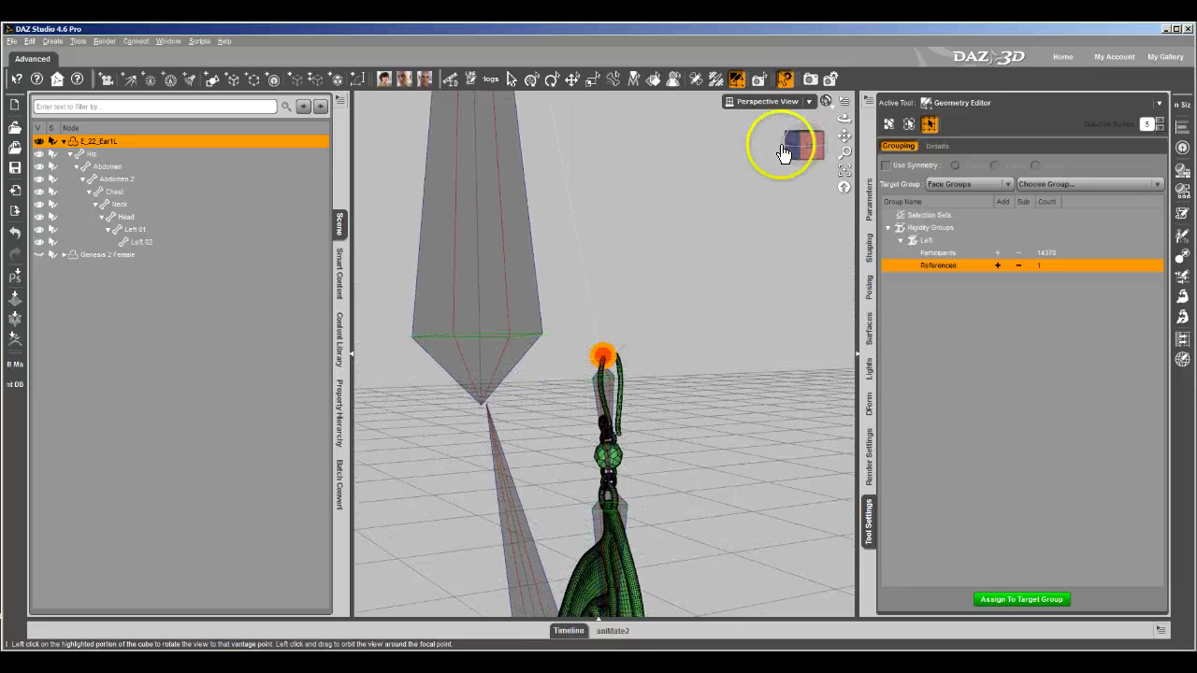
left_click(39, 254)
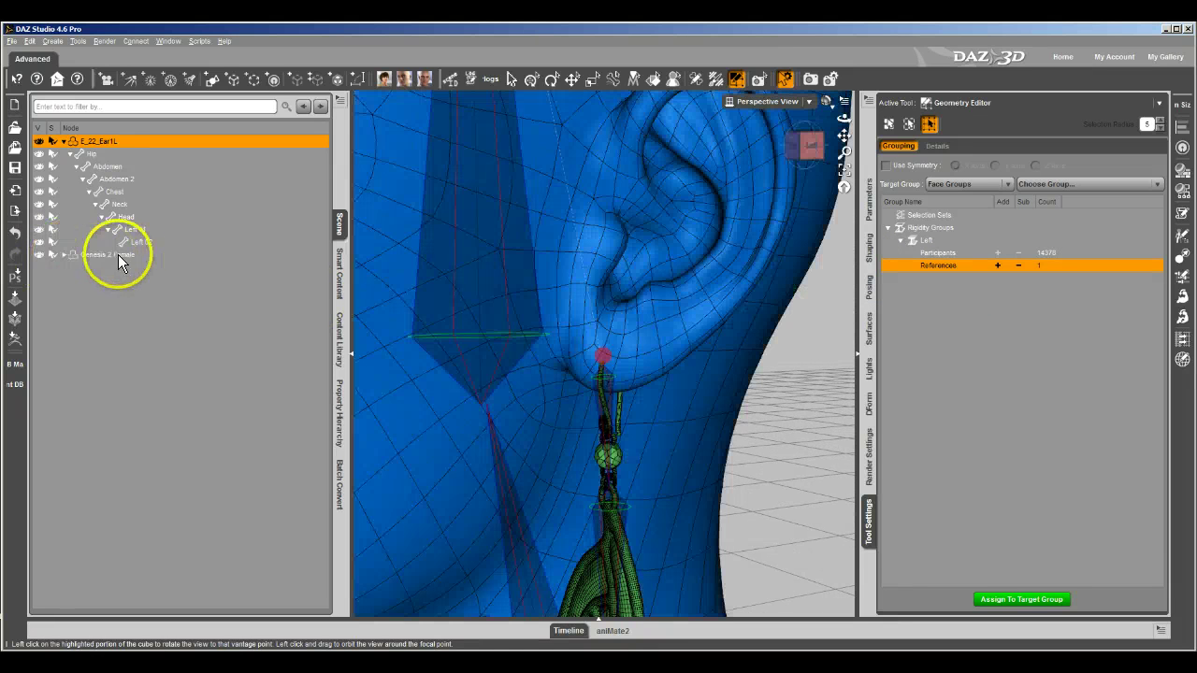
Test how the earring follows the ear by setting Genesis 2 Female's Girl 6 Head morph to 1.00 and back to 0
left_click(118, 254)
scroll(681, 406, "down", 4)
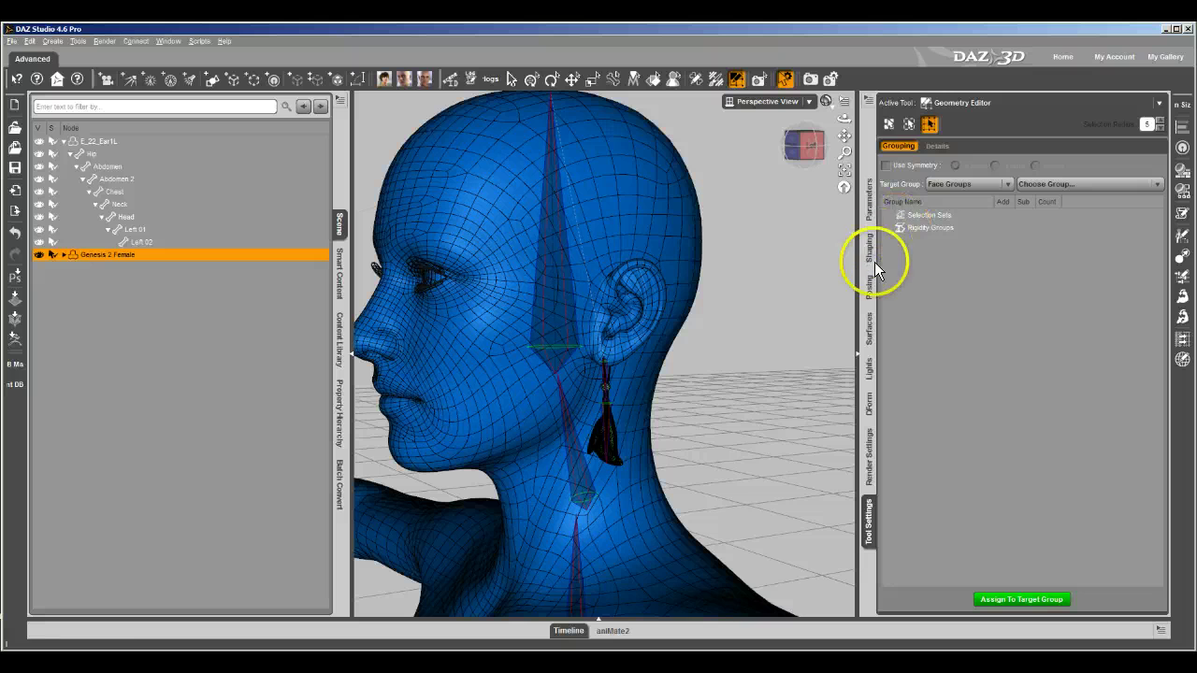
left_click(873, 248)
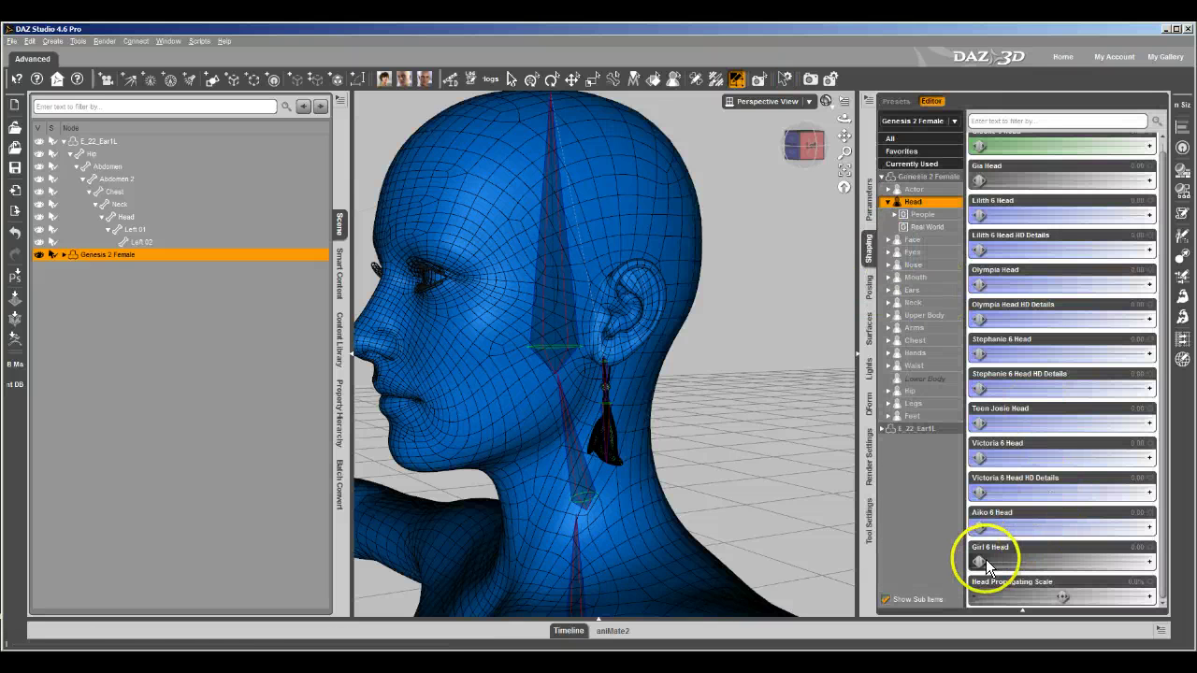
left_click_drag(980, 562, 1146, 562)
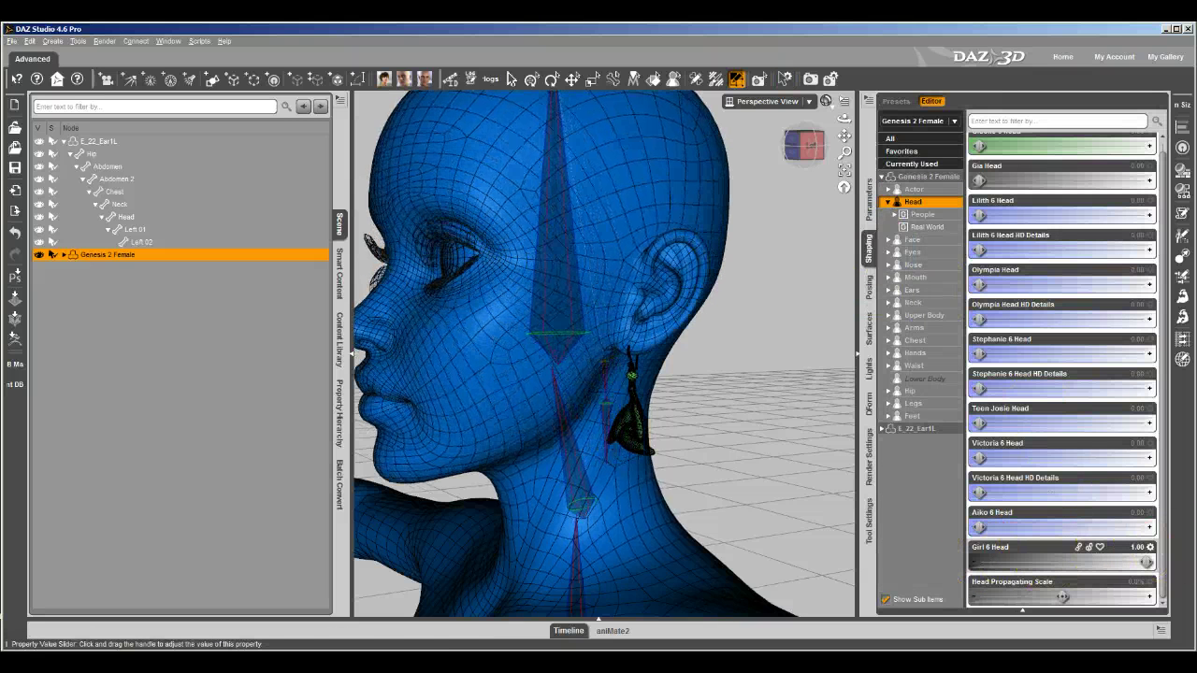
left_click(805, 143)
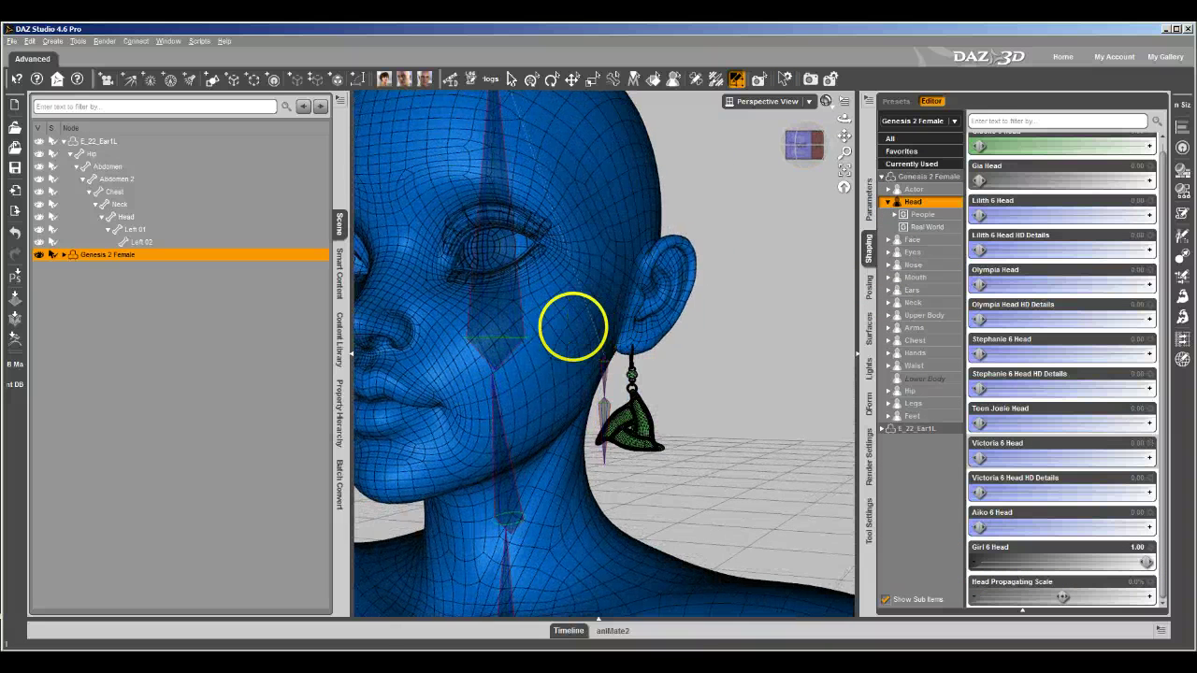
left_click_drag(572, 326, 592, 324)
scroll(734, 423, "up", 2)
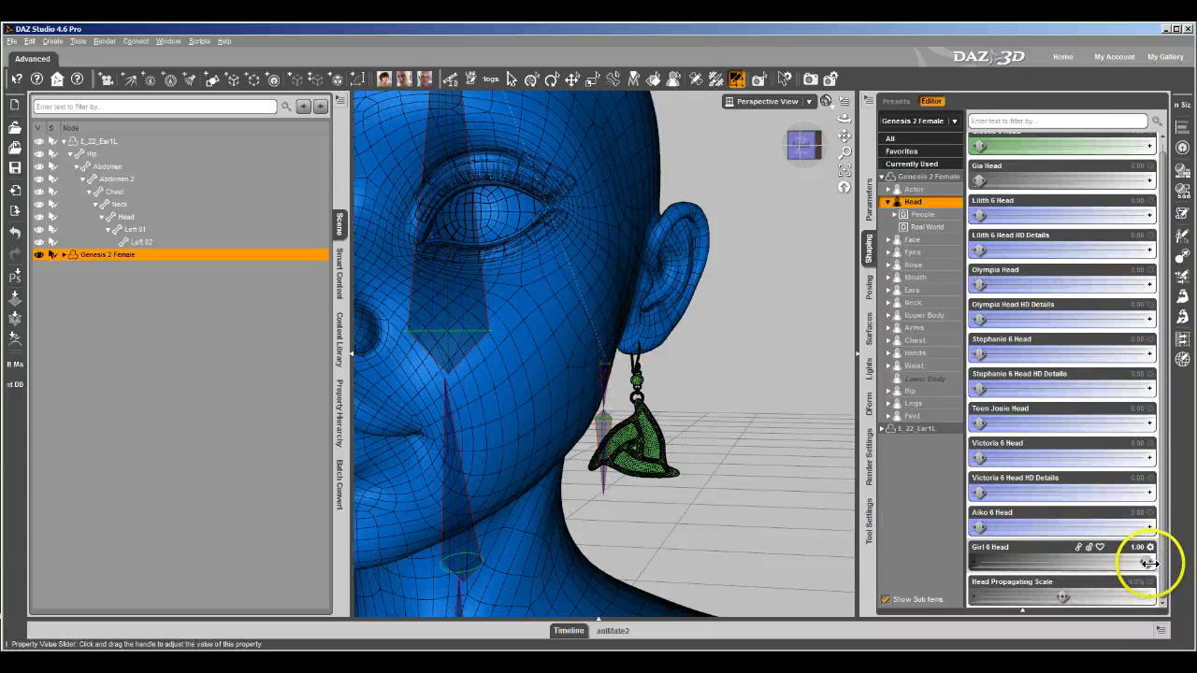
left_click_drag(1074, 564, 888, 561)
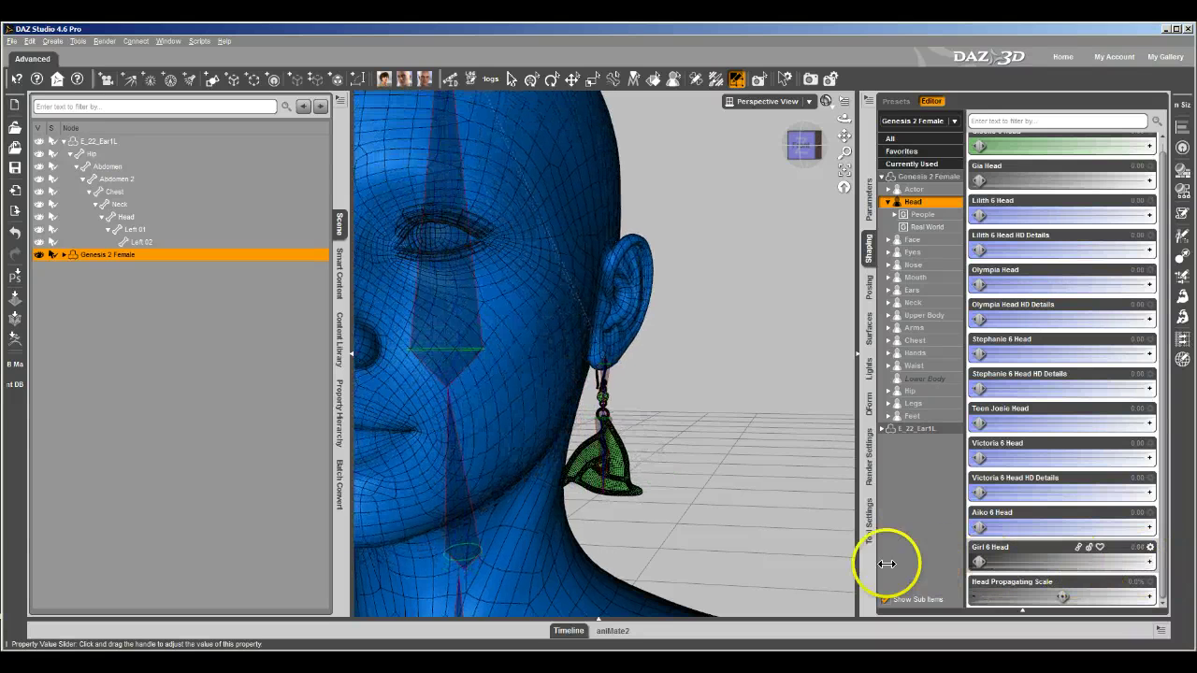
Clear the generated morphs from E_22_Ear1L
right_click(343, 227)
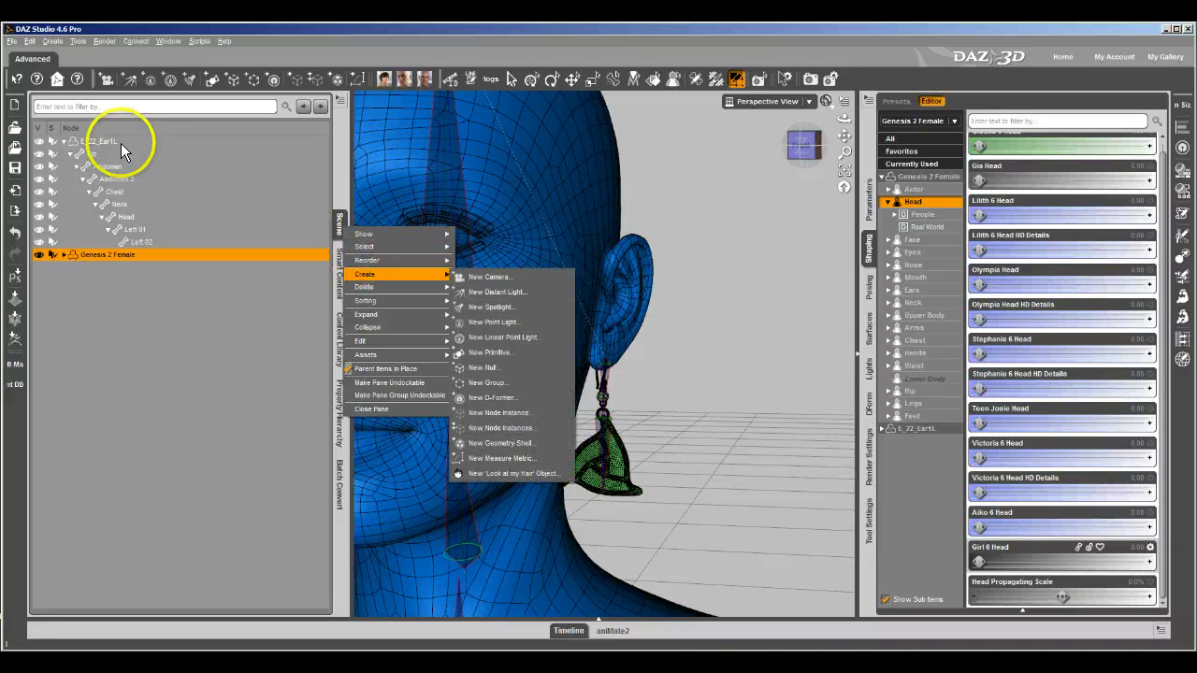
left_click(103, 142)
right_click(342, 226)
mouse_move(382, 352)
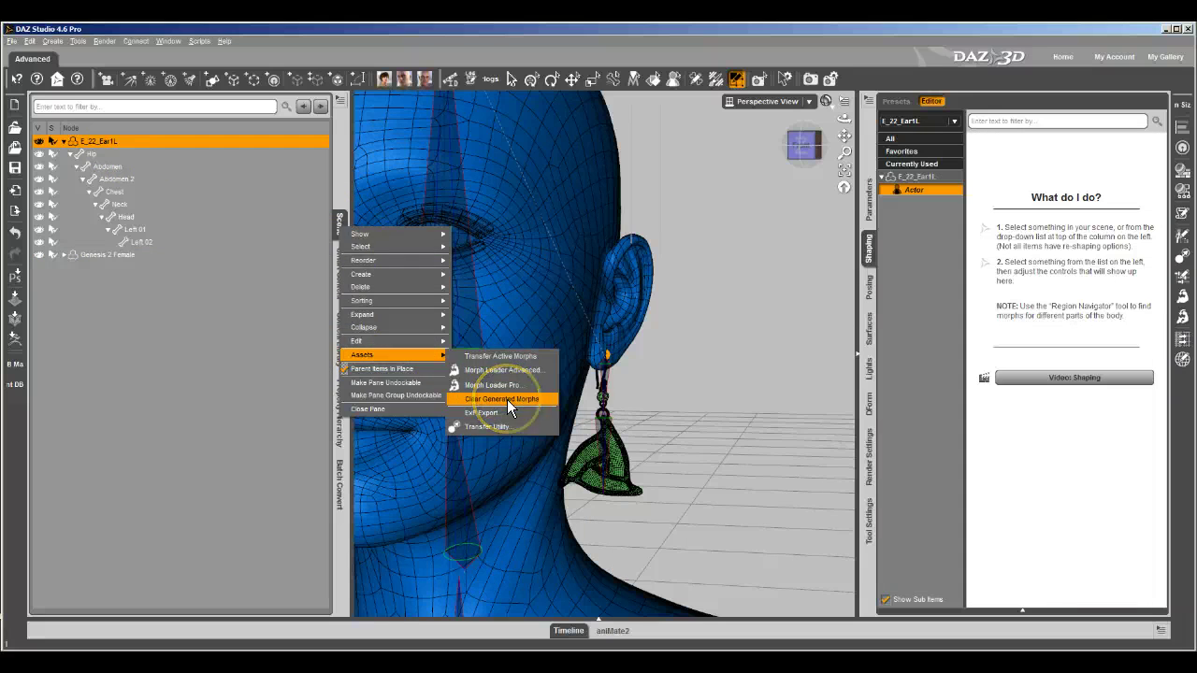
left_click(507, 400)
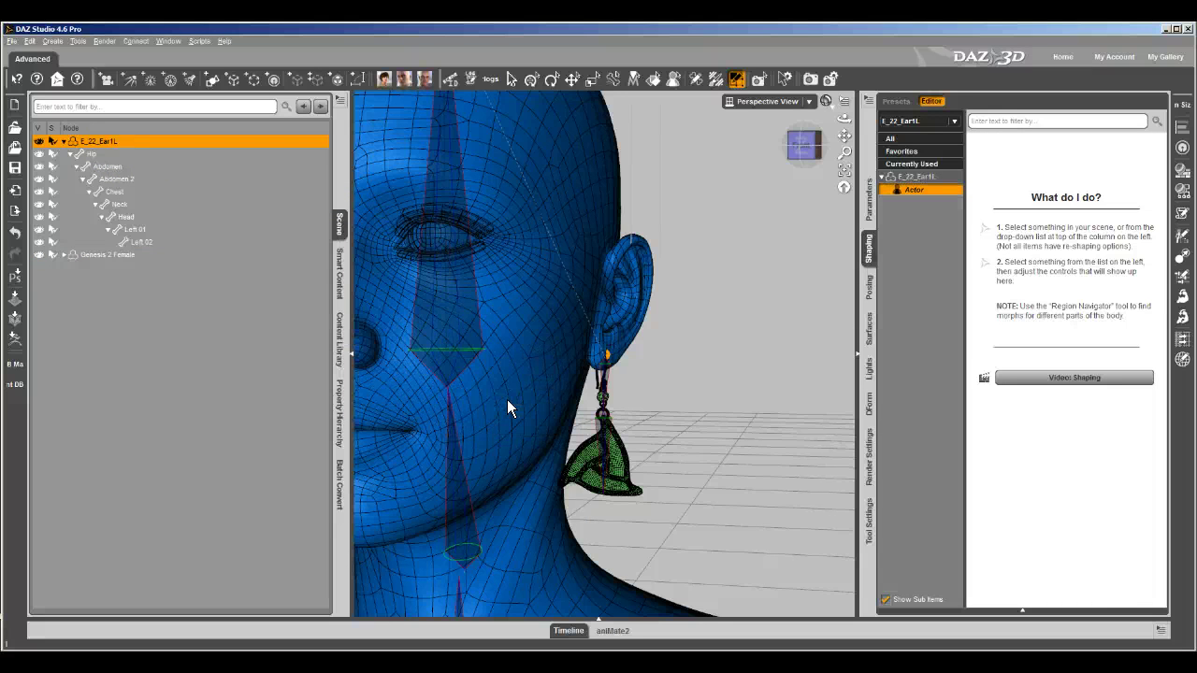
Set Genesis 2 Female's Girl 6 Head morph to 1.00, inspect the earring's fit at the earlobe, and return the morph to 0
left_click(135, 253)
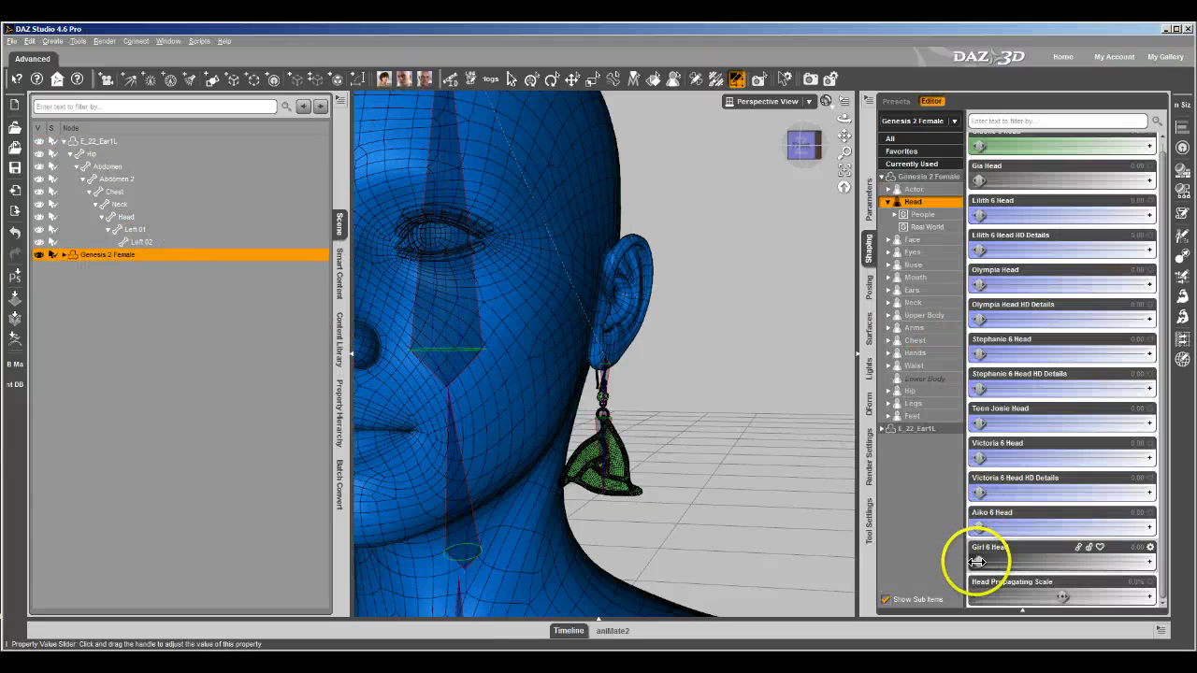
left_click_drag(977, 561, 1159, 551)
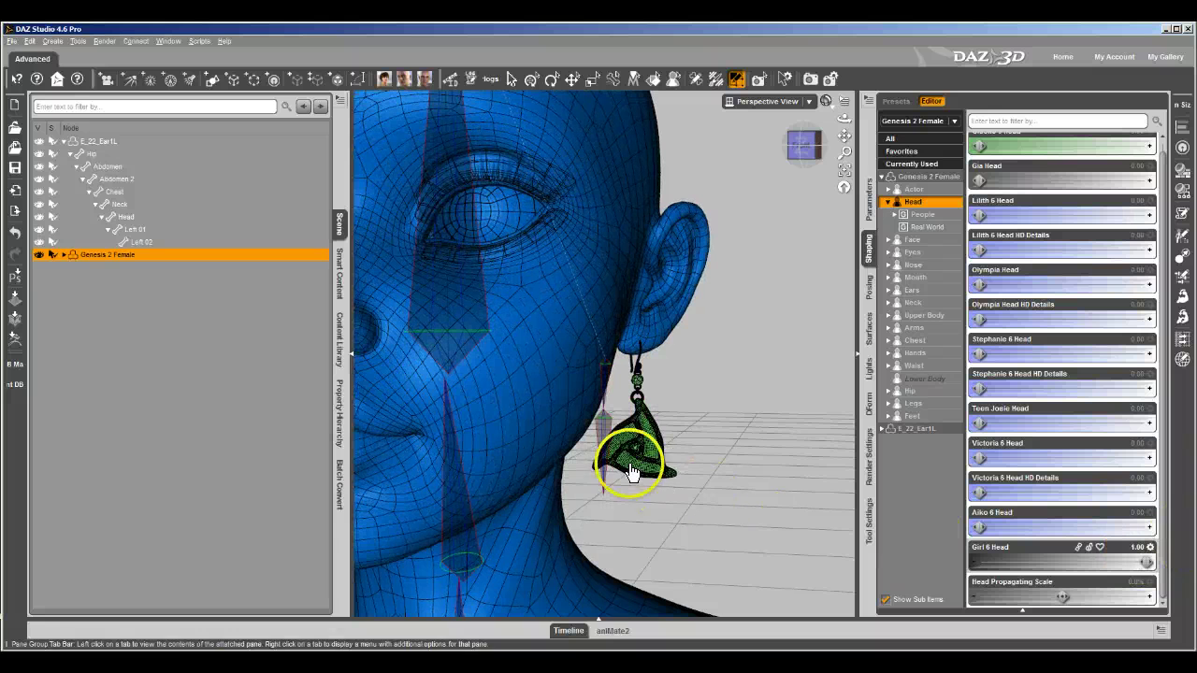
scroll(811, 485, "up", 3)
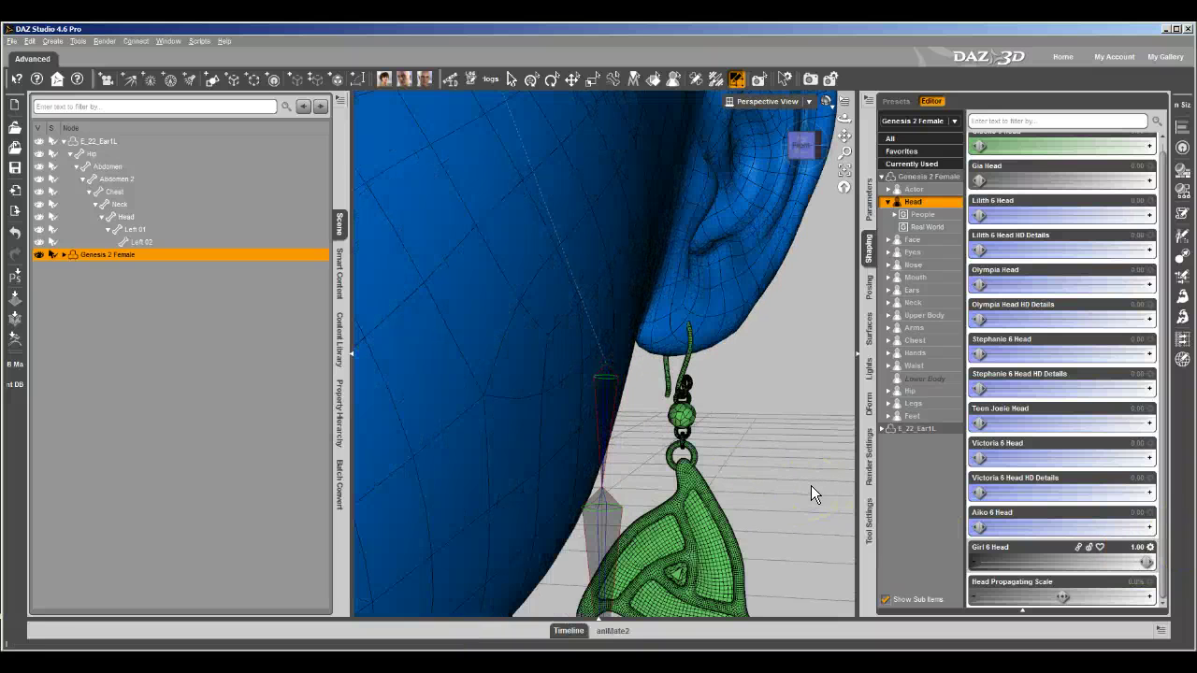
scroll(811, 485, "down", 2)
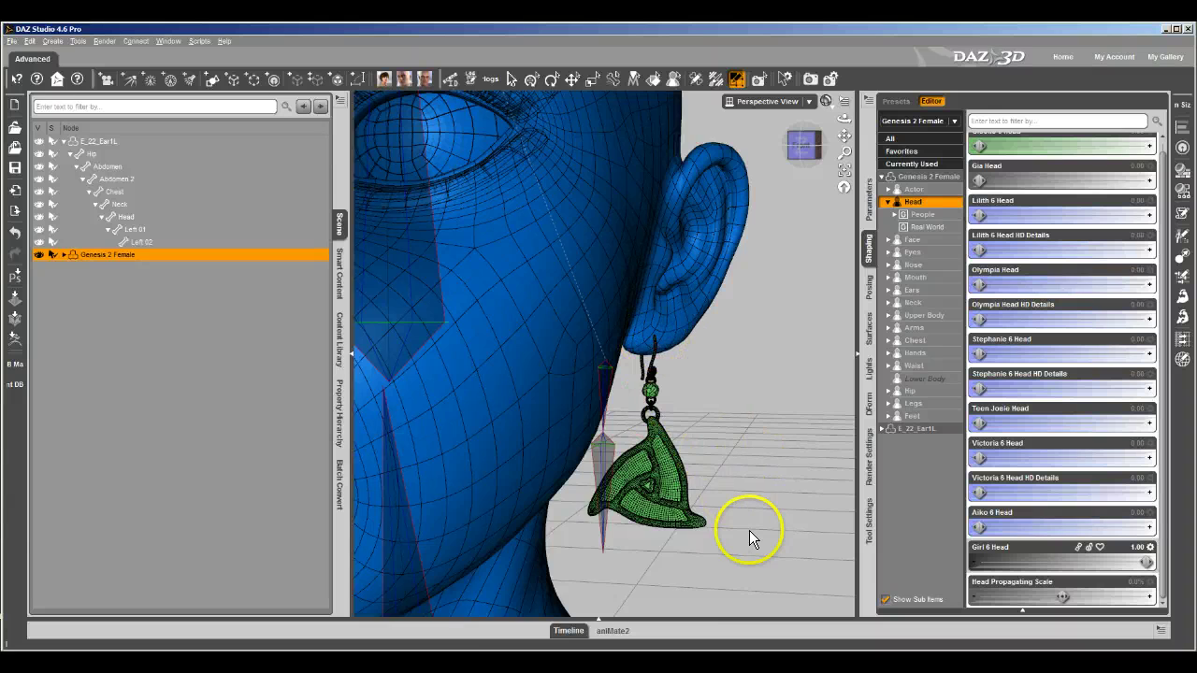
scroll(722, 436, "down", 3)
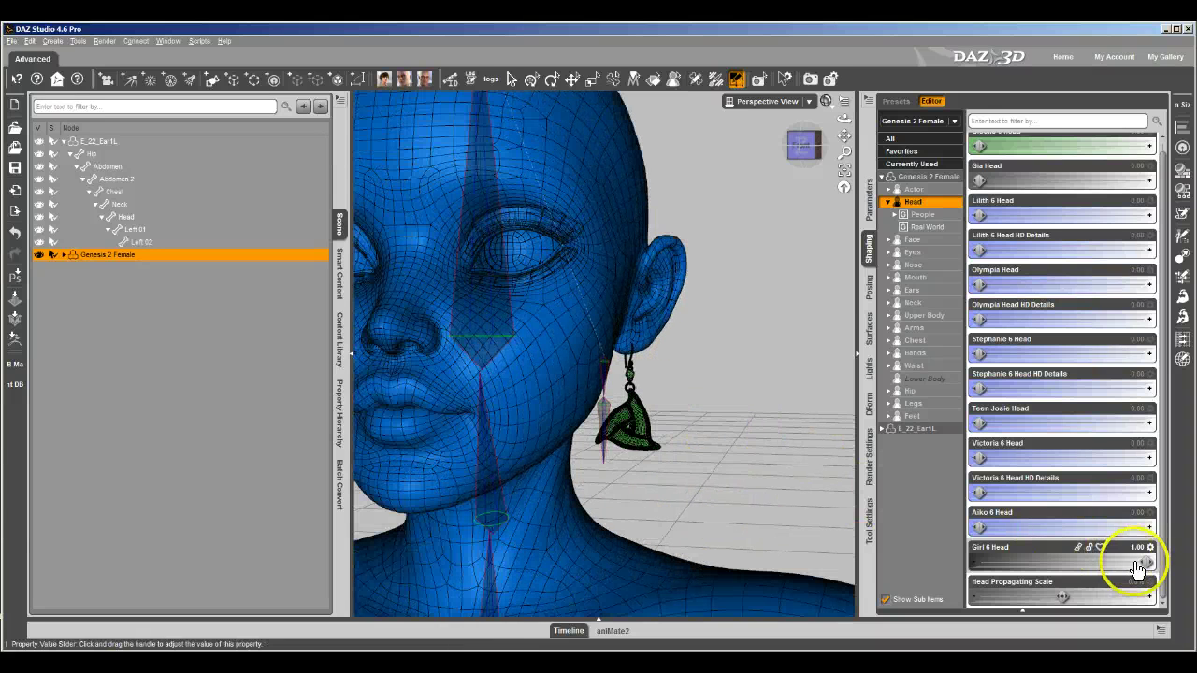
left_click_drag(1148, 563, 395, 356)
Select E_22_Ear1L again and clear the morphs generated by the last Girl 6 Head test
right_click(335, 229)
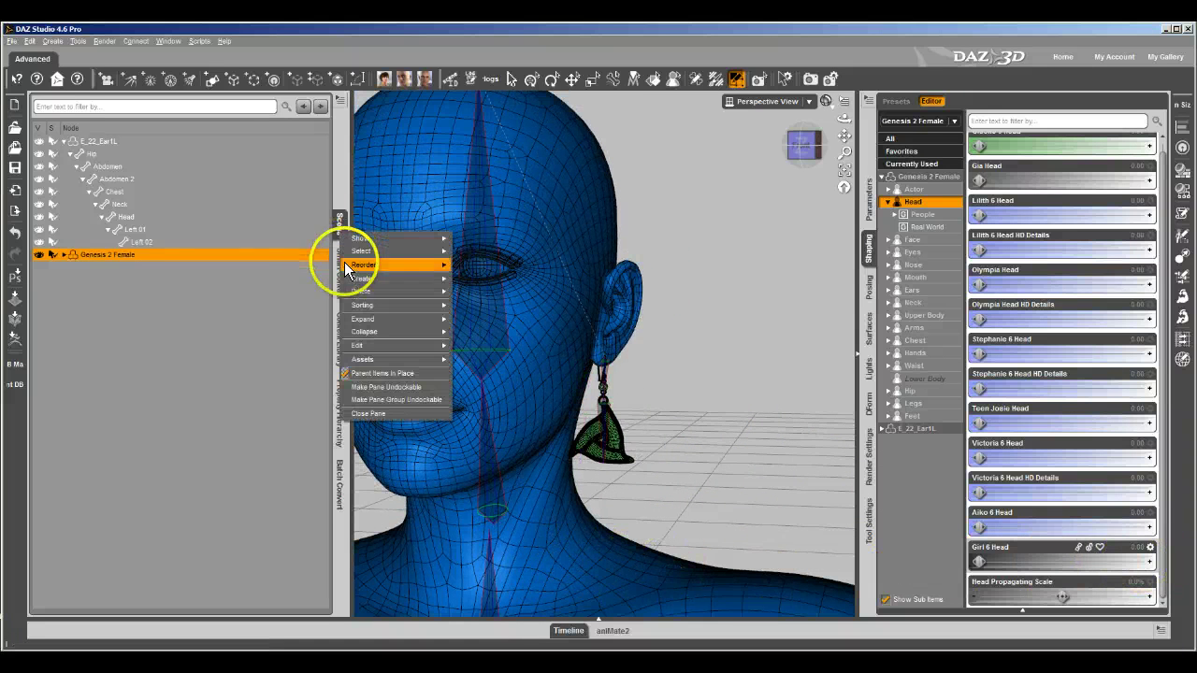
left_click(168, 151)
left_click(162, 140)
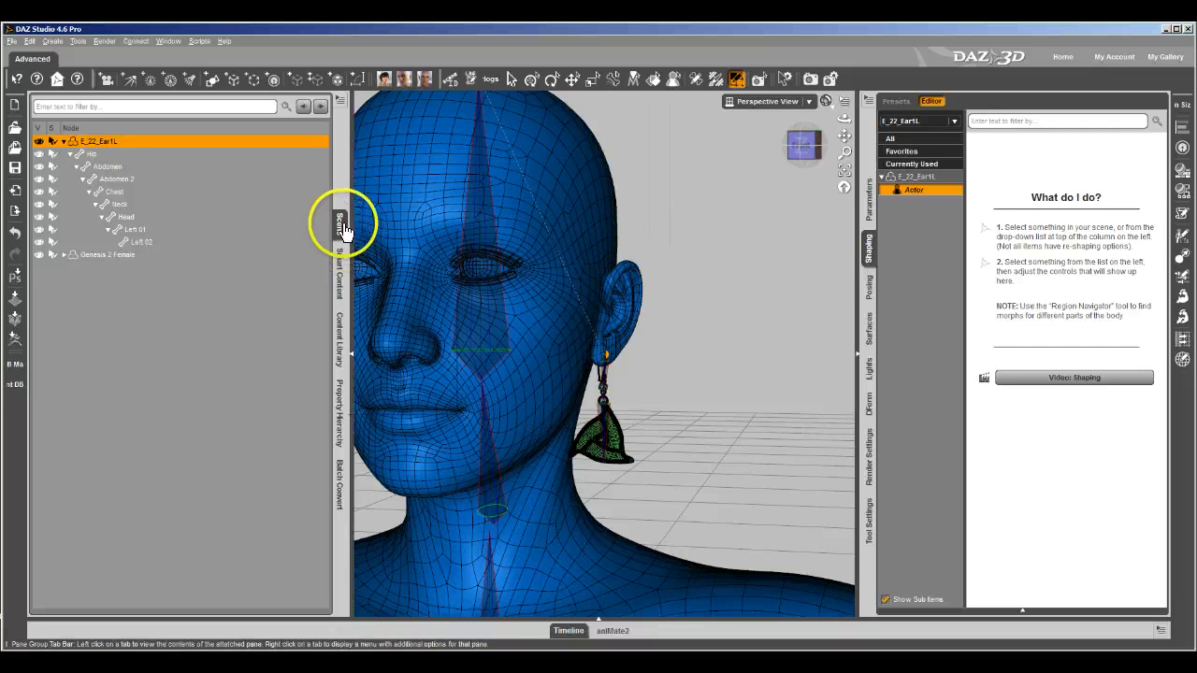
right_click(340, 222)
mouse_move(372, 353)
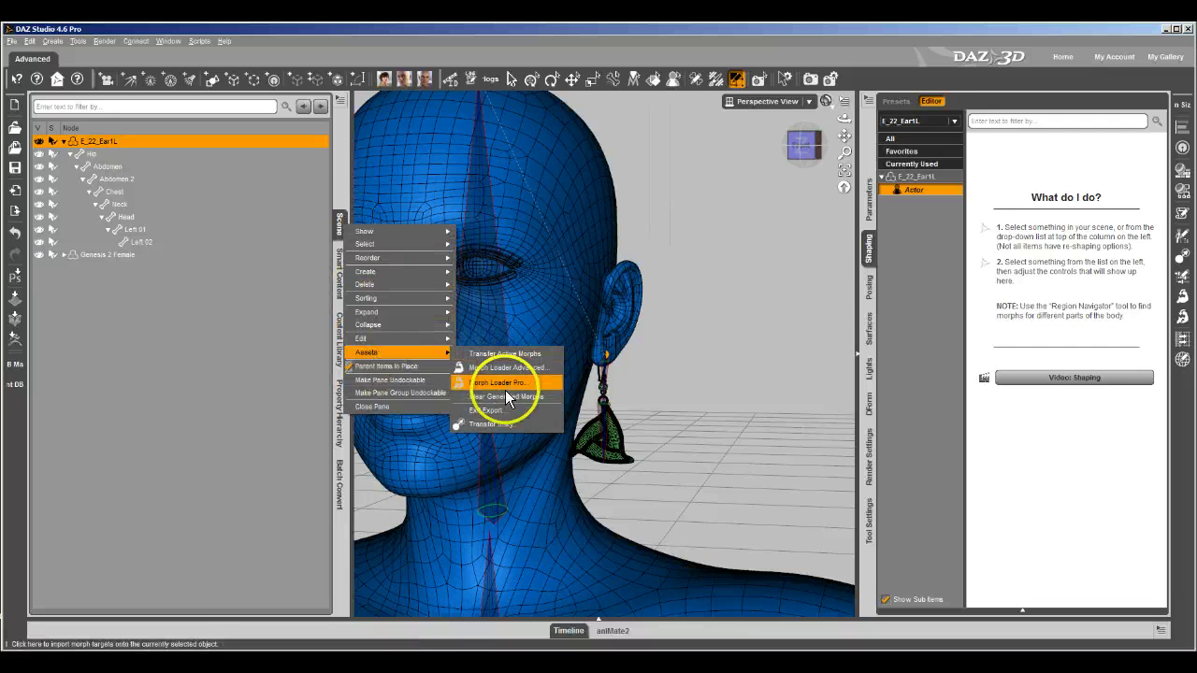
left_click(502, 382)
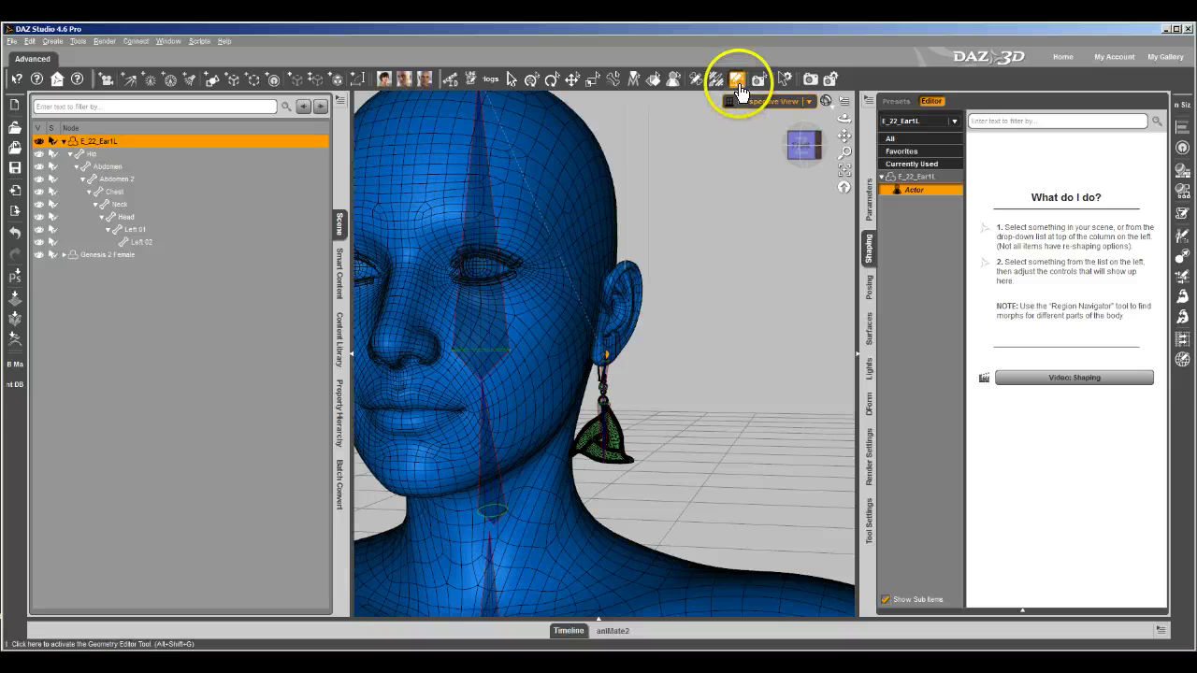
Add Left 01 as a transform bone of E_22_Ear1L's Left rigidity group in the Rigidity Groups Editor
right_click(701, 423)
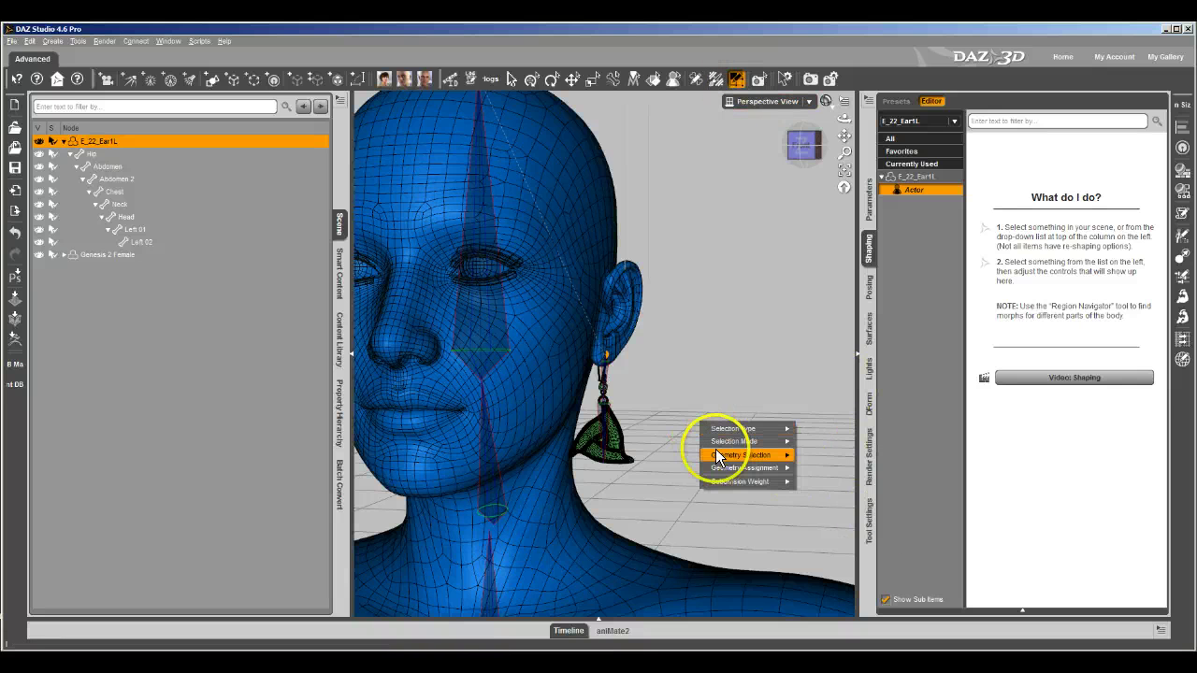
mouse_move(748, 428)
left_click(870, 519)
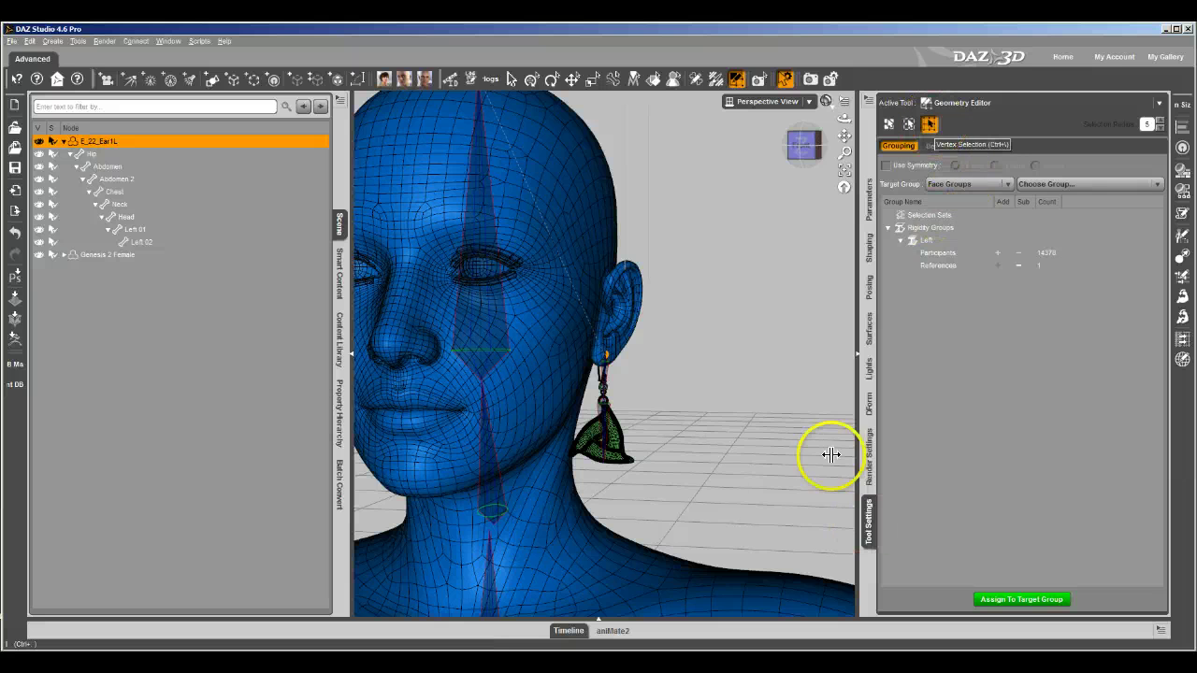
right_click(676, 335)
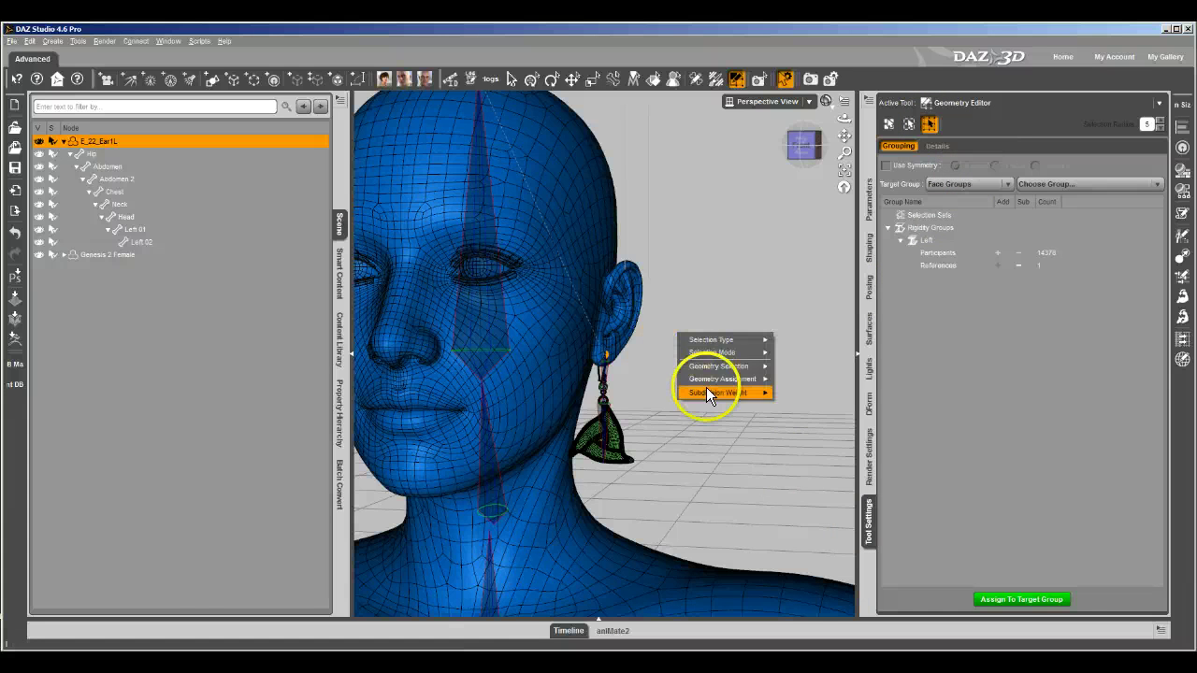
mouse_move(718, 382)
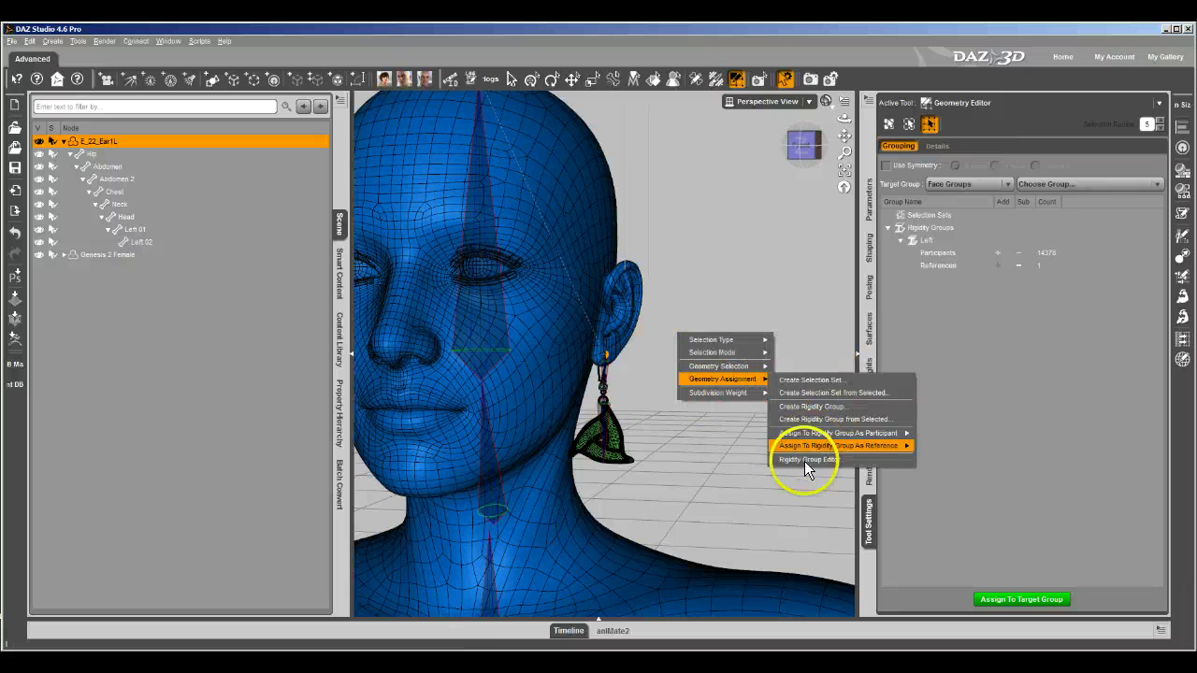
left_click(804, 461)
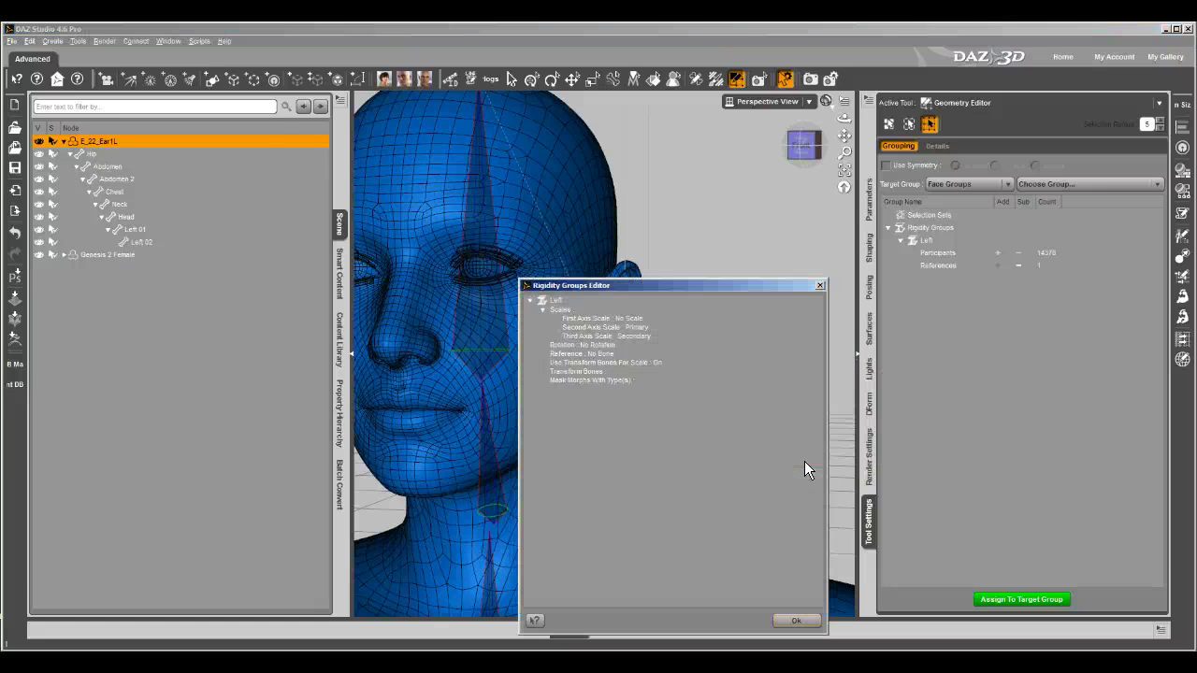
right_click(592, 372)
mouse_move(664, 379)
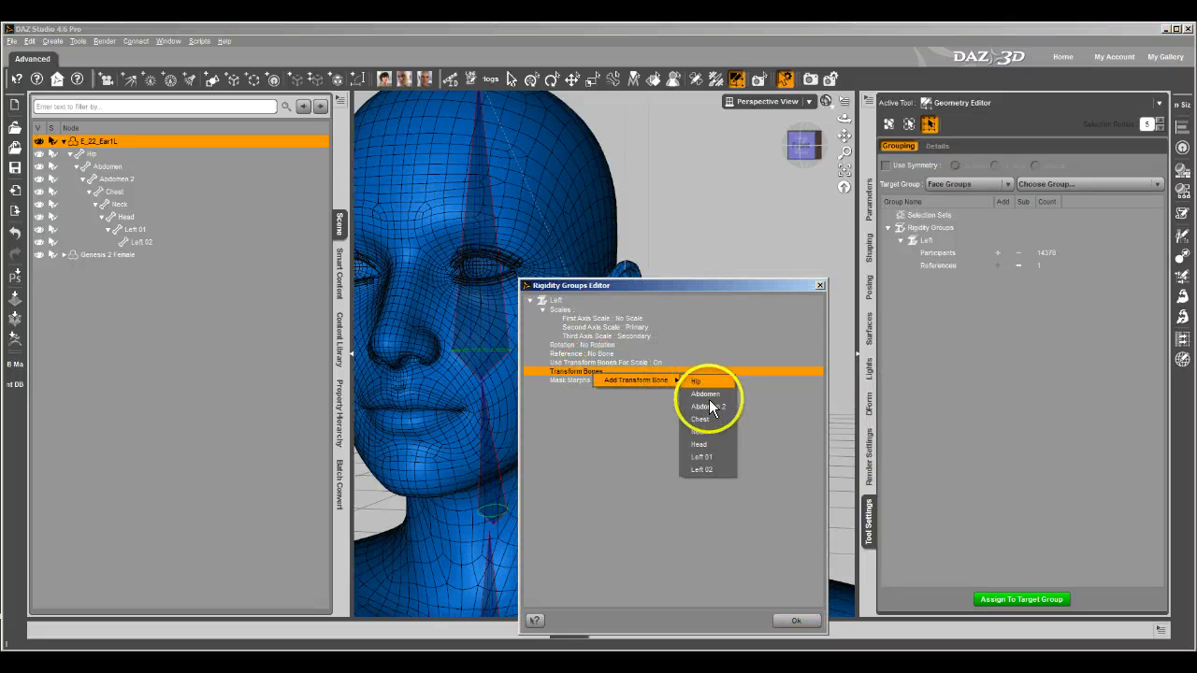
left_click(707, 457)
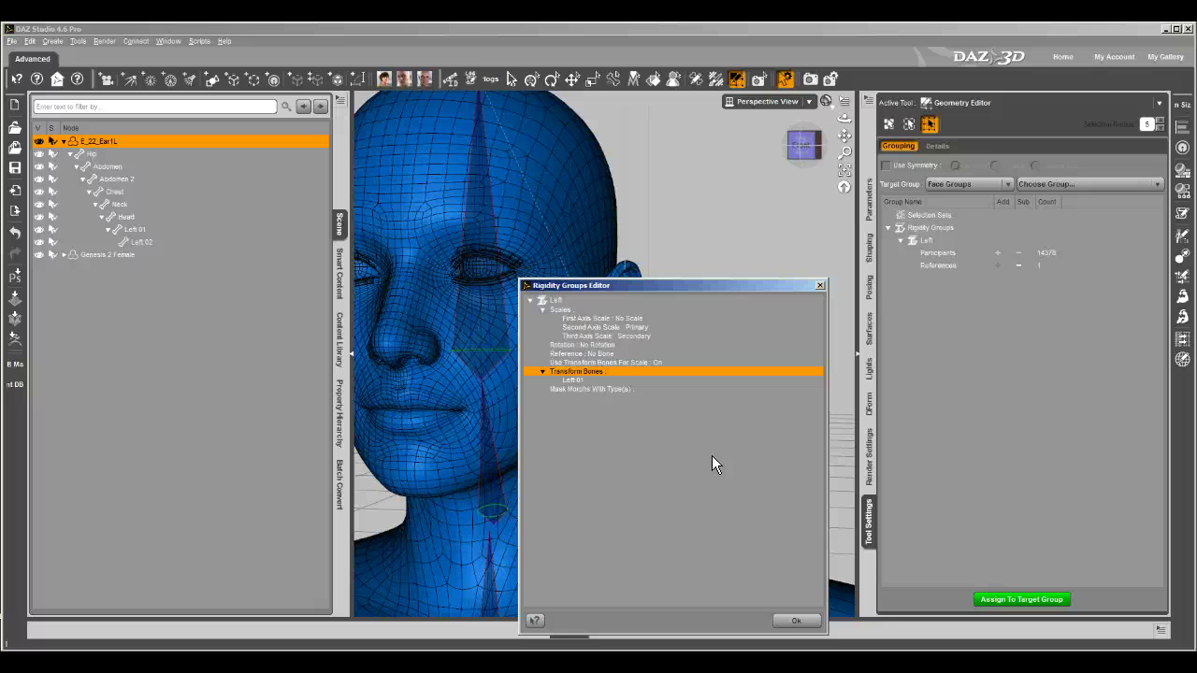
left_click(793, 622)
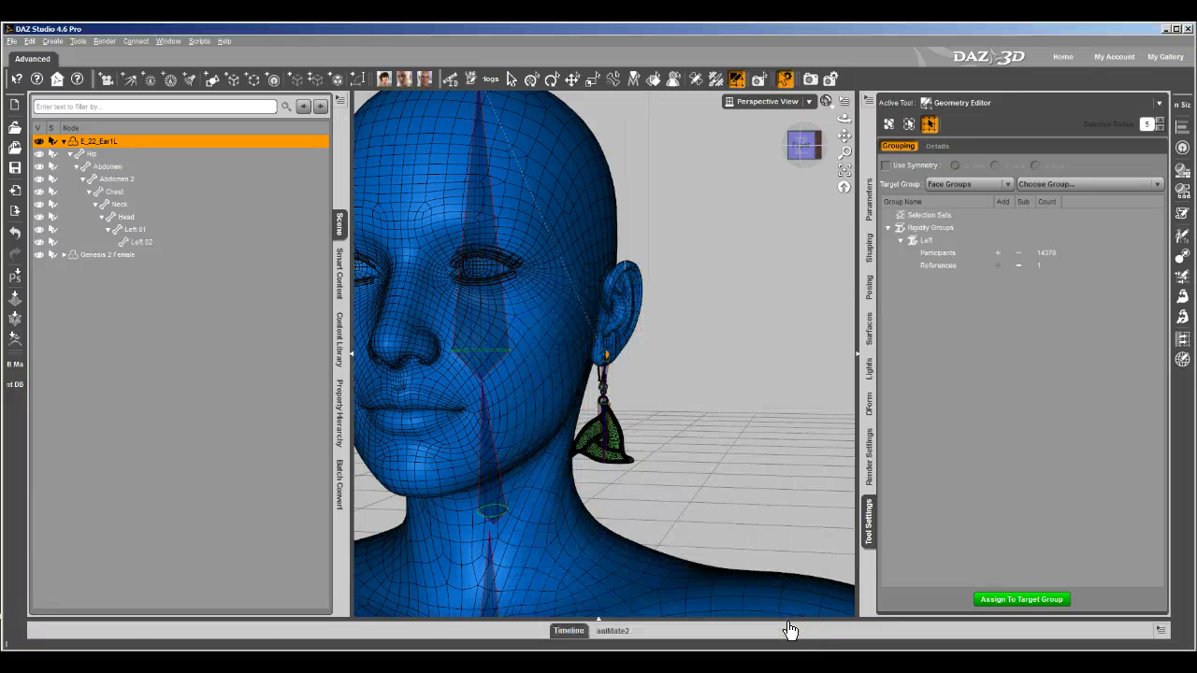
Test the earring with Genesis 2 Female's Girl 6 Head at 1.00, also try Olympia Head and Lilith 6 Head, and return each to 0
left_click(140, 256)
left_click(863, 258)
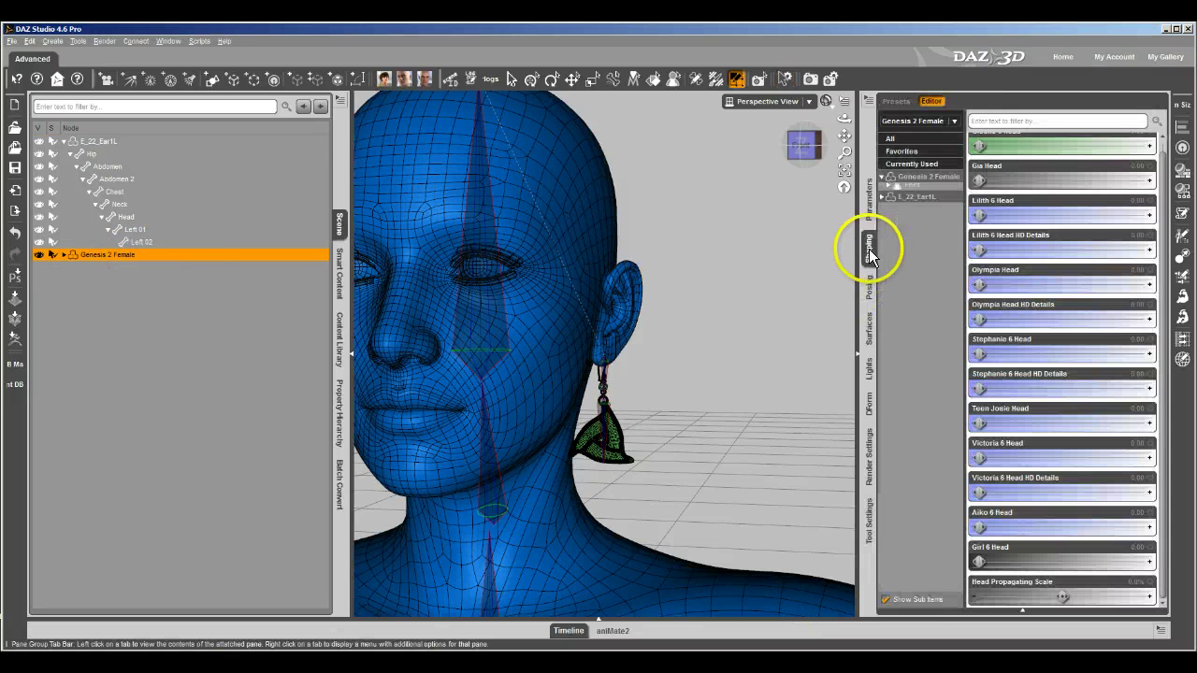
left_click_drag(979, 558, 1175, 549)
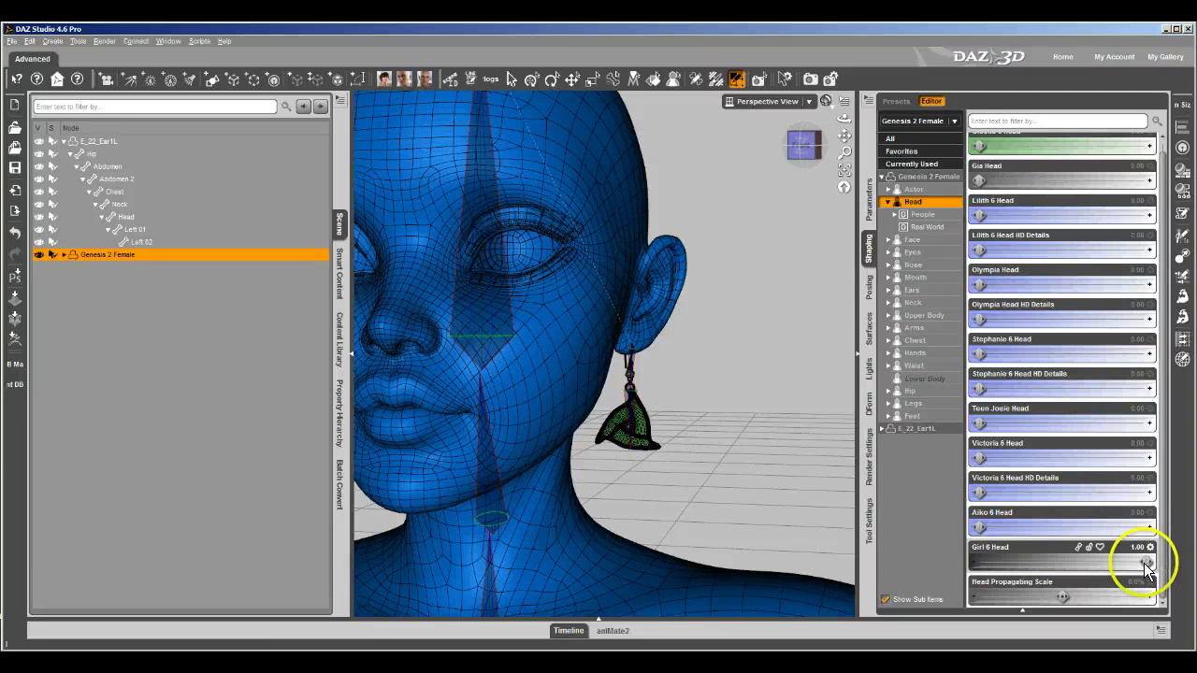
left_click_drag(1146, 562, 930, 549)
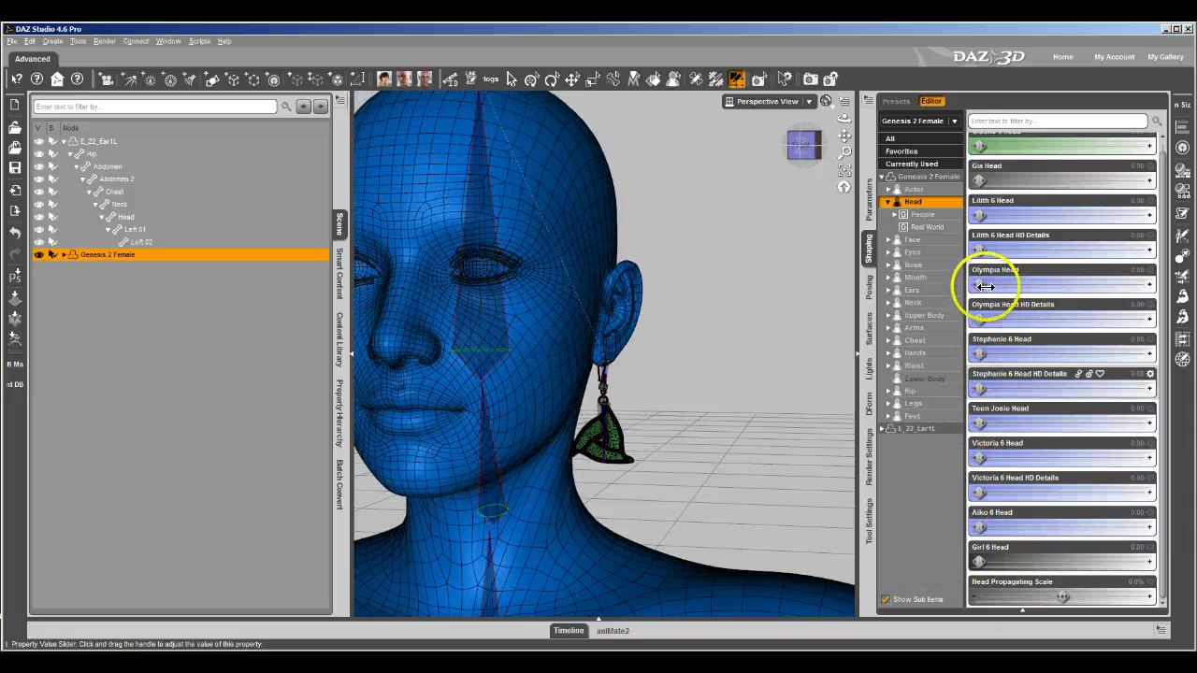
left_click_drag(1001, 283, 916, 289)
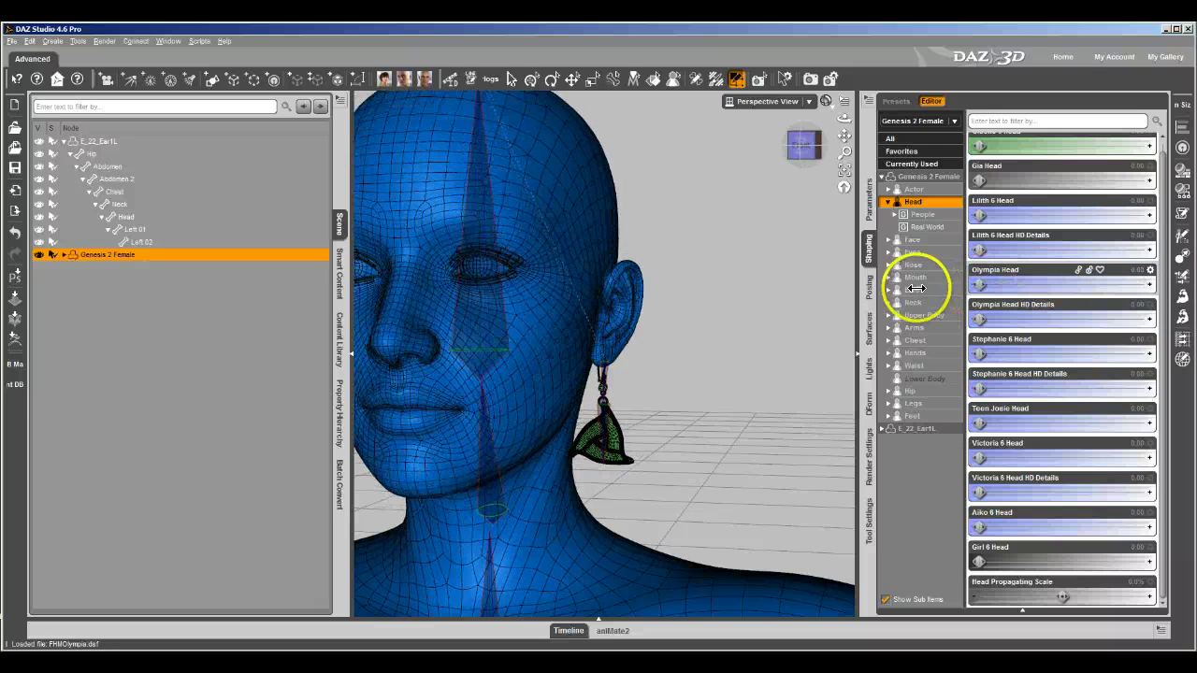
left_click_drag(983, 216, 908, 222)
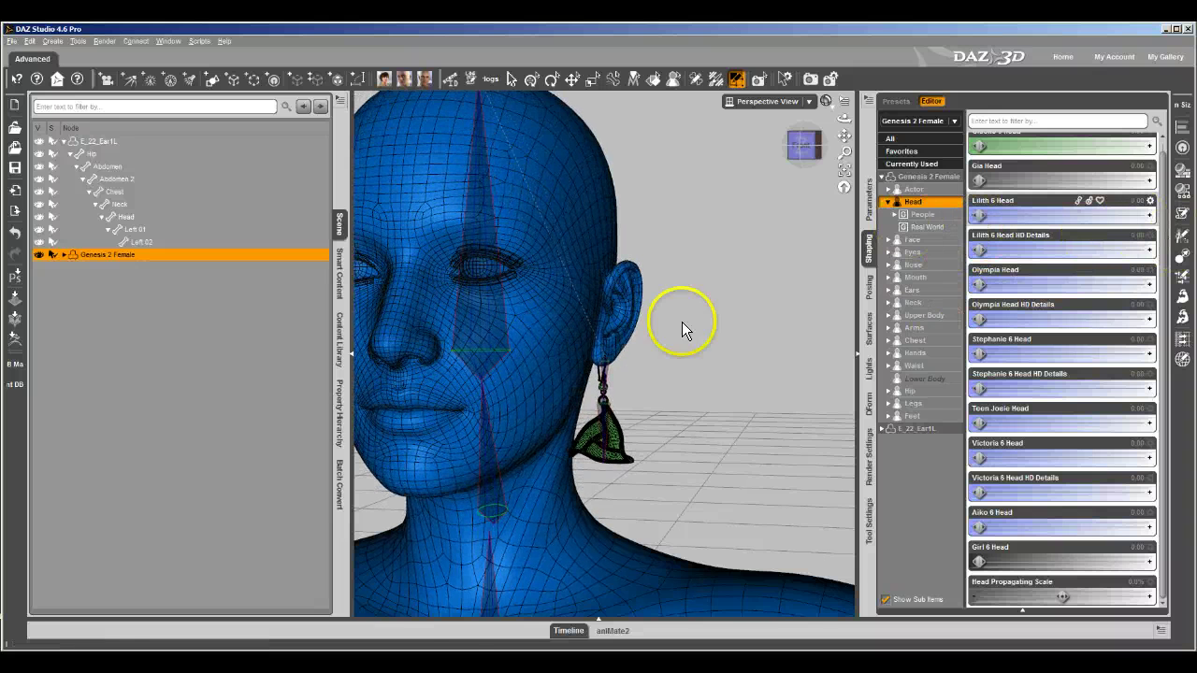
Select the earring's Left 01 bone, test its X and Z rotation, and restore the rotations to 0
left_click(511, 78)
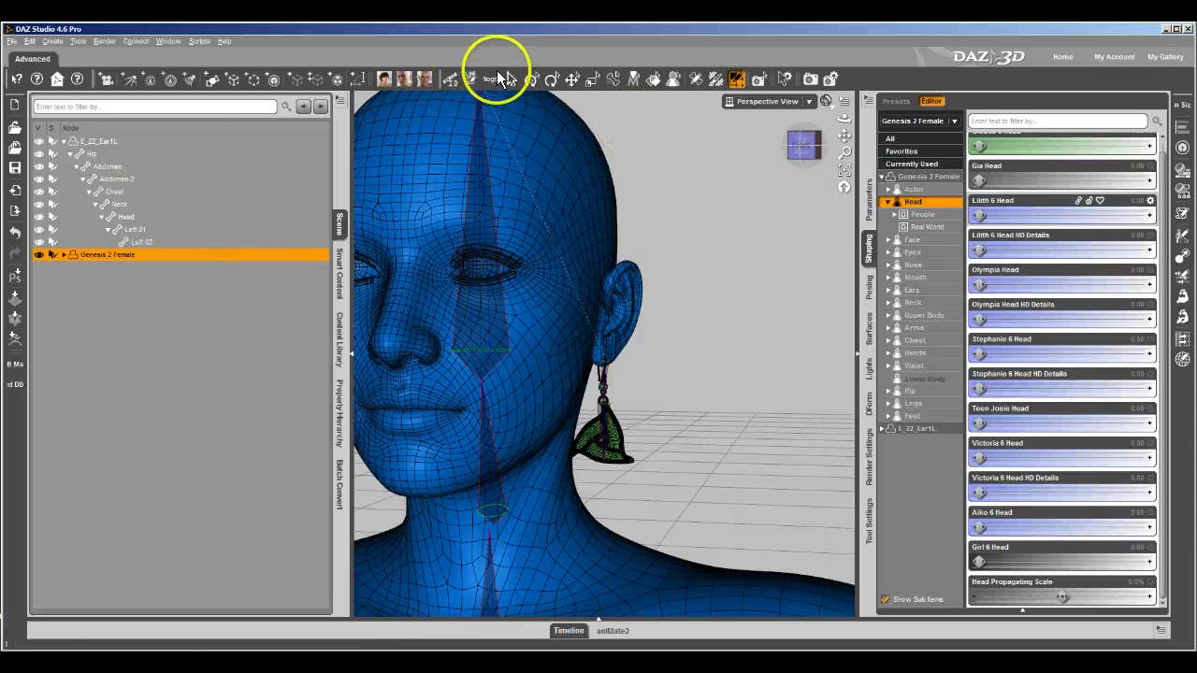
left_click(645, 430)
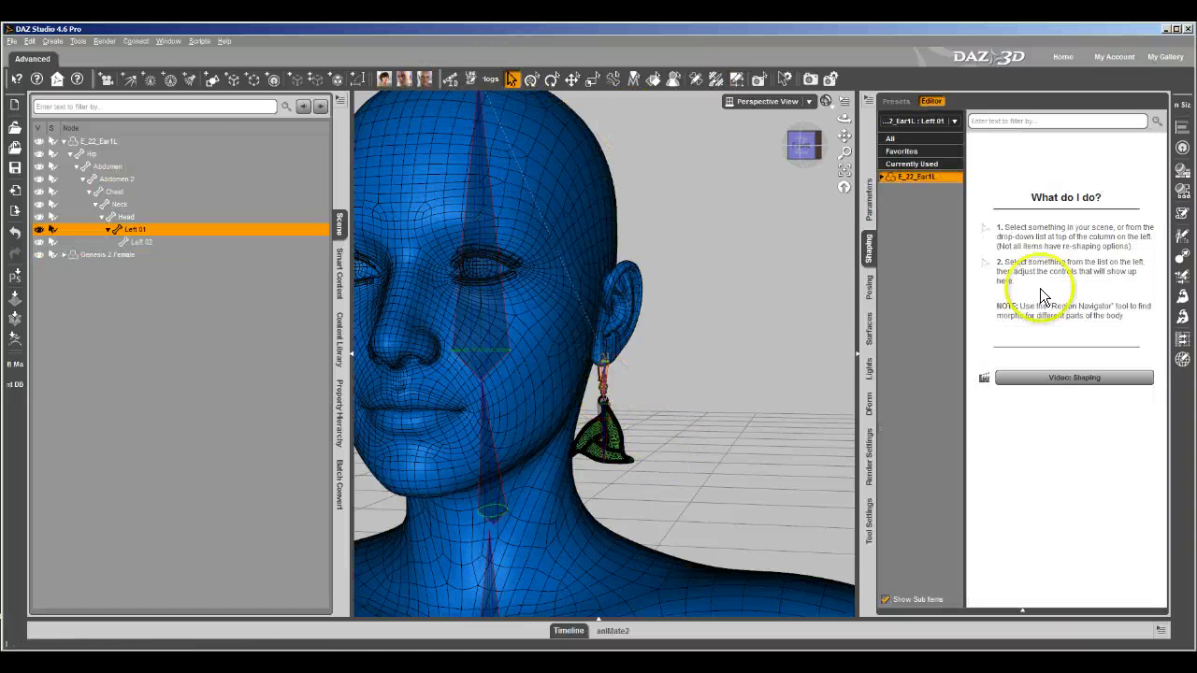
left_click(870, 280)
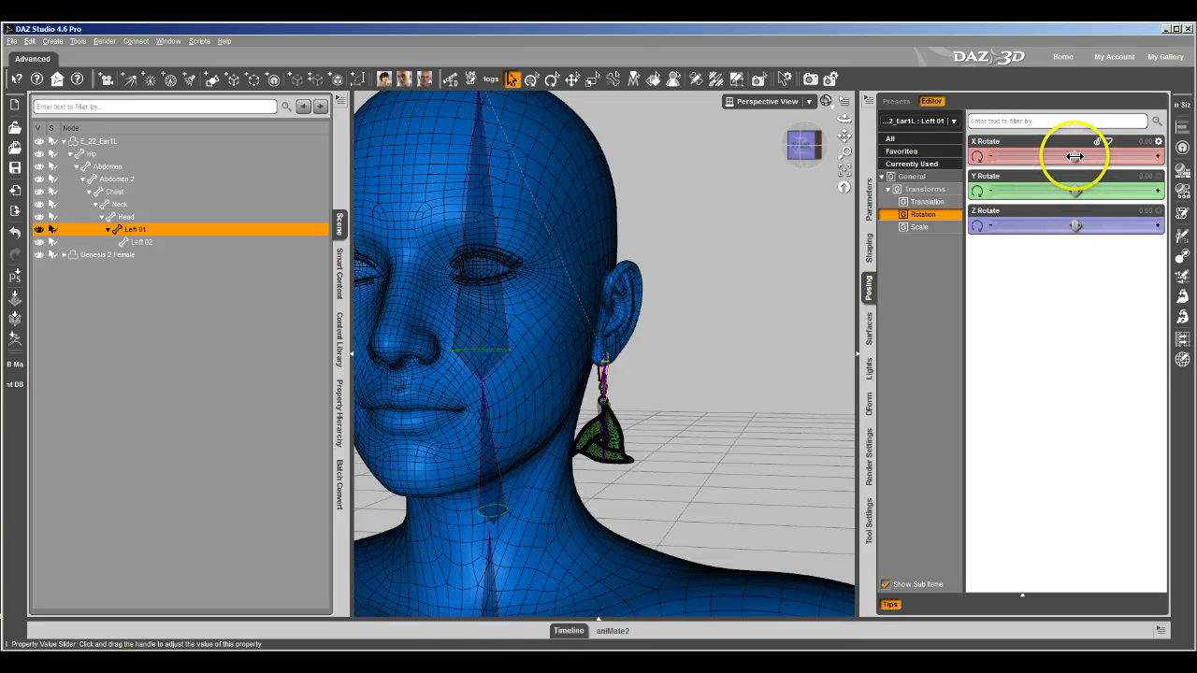
left_click_drag(1076, 156, 1067, 187)
key("ctrl+z")
left_click_drag(1072, 229, 1038, 227)
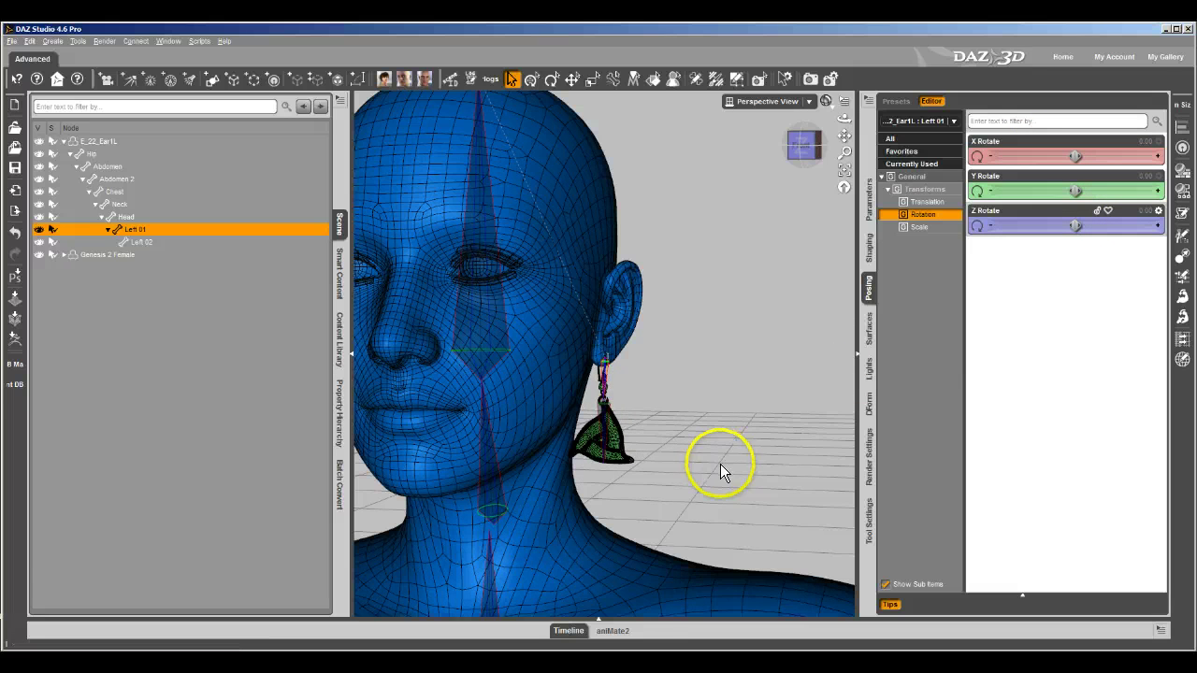
Review the transform bone entry of the Left group in the Rigidity Groups Editor and close the editor
scroll(747, 456, "up", 2)
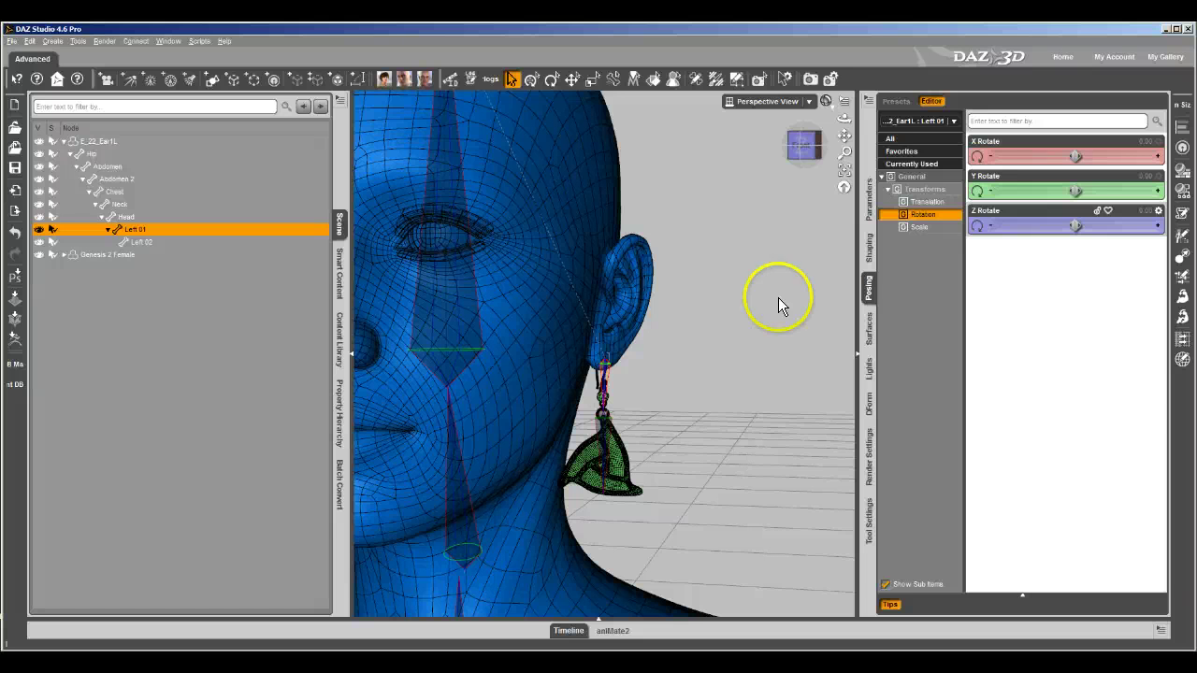
left_click(717, 78)
right_click(751, 338)
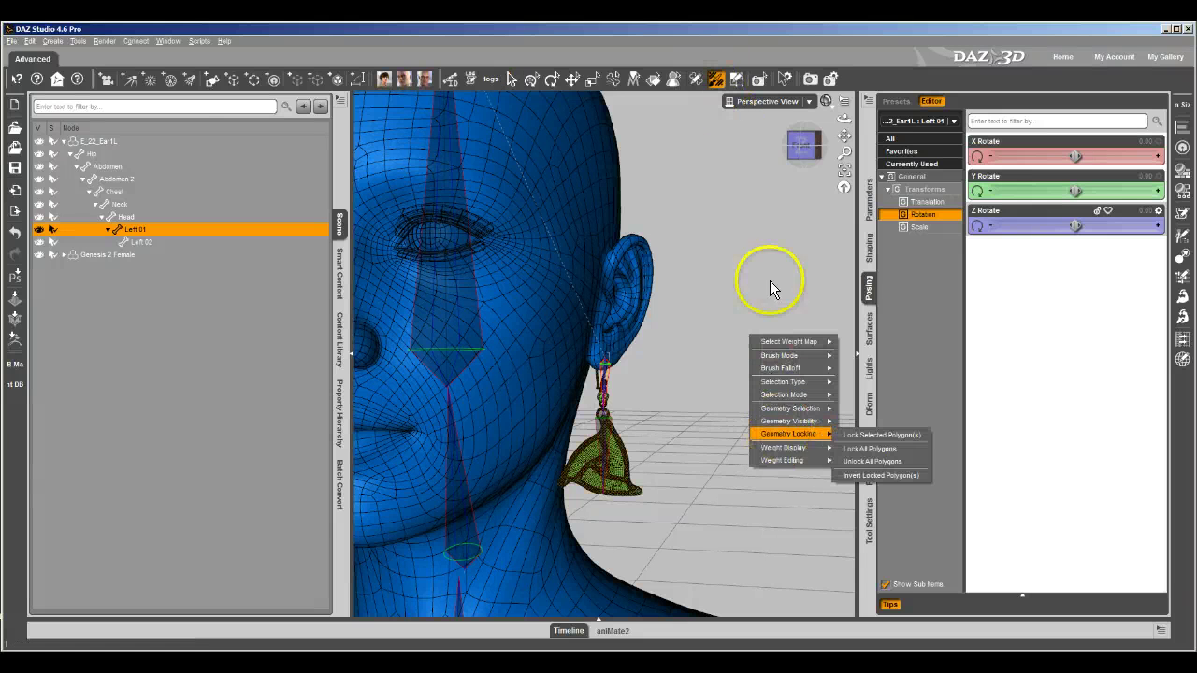
left_click(738, 79)
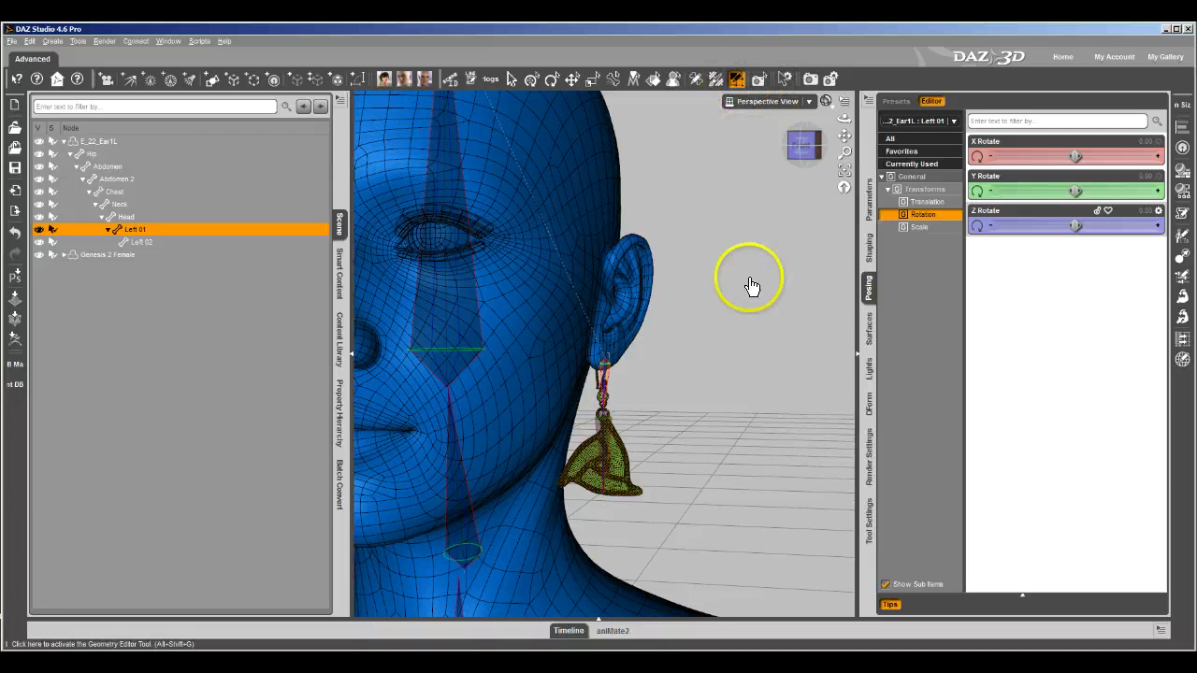
right_click(750, 382)
mouse_move(785, 425)
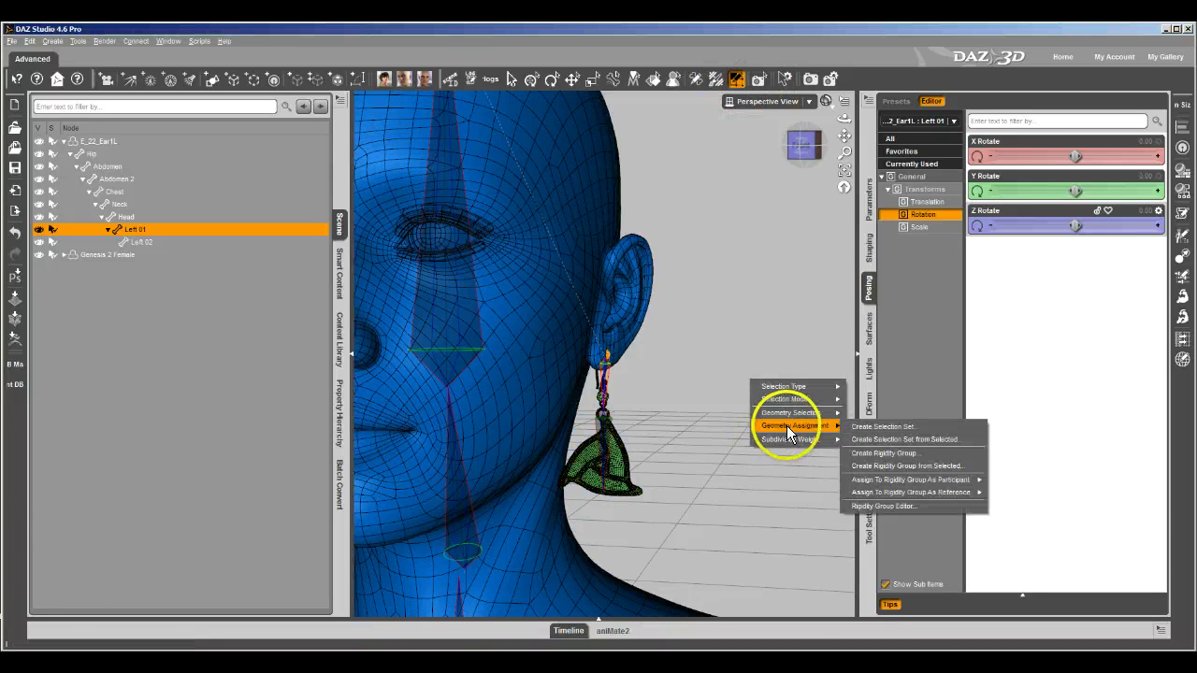
left_click(880, 506)
left_click(601, 379)
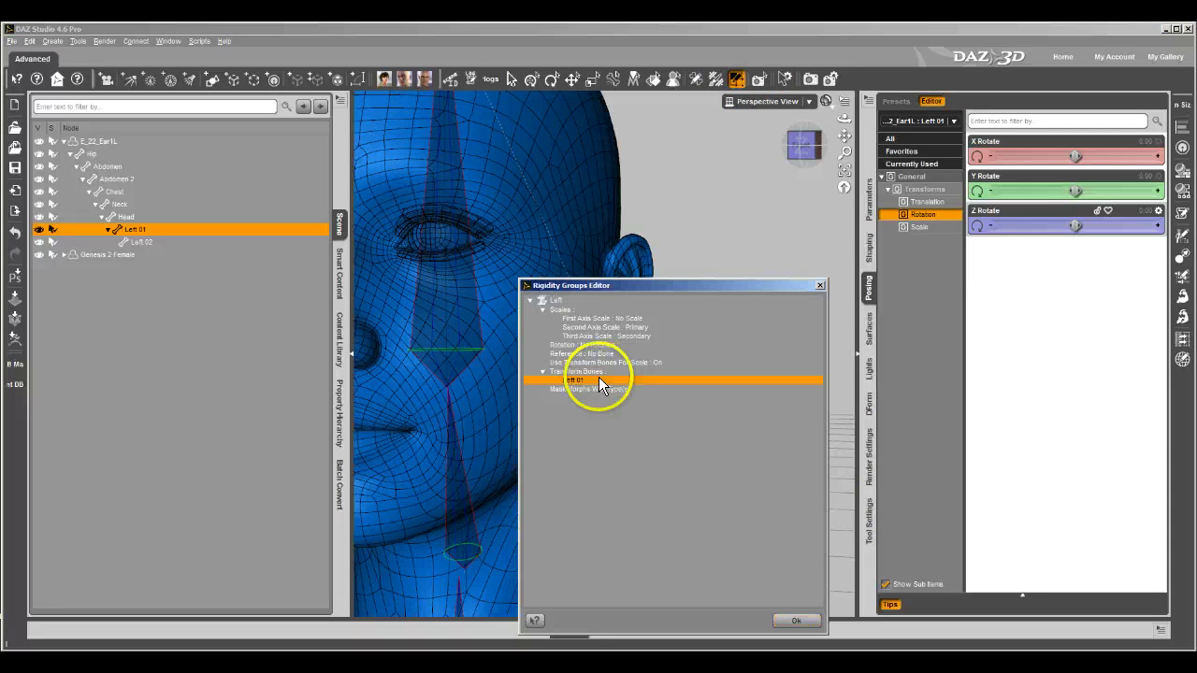
left_click(800, 622)
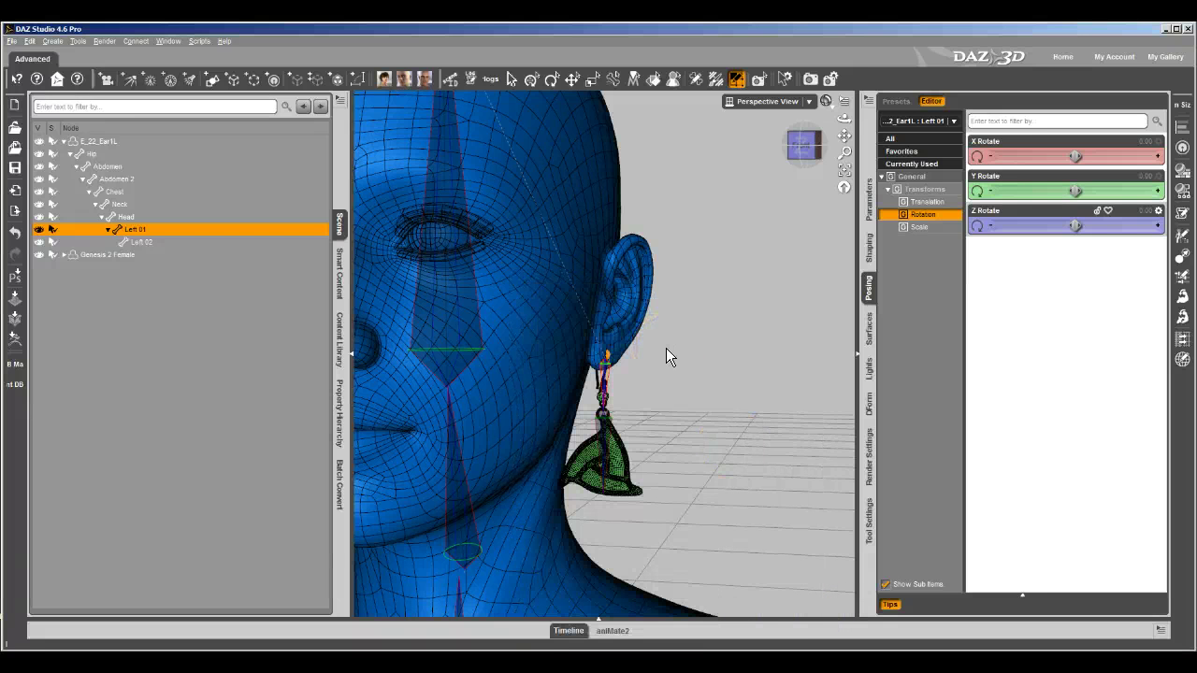
Collapse the E_22_Ear1L hierarchy and parent the earring to Genesis 2 Female in the scene
scroll(666, 348, "down", 3)
left_click_drag(802, 145, 592, 321)
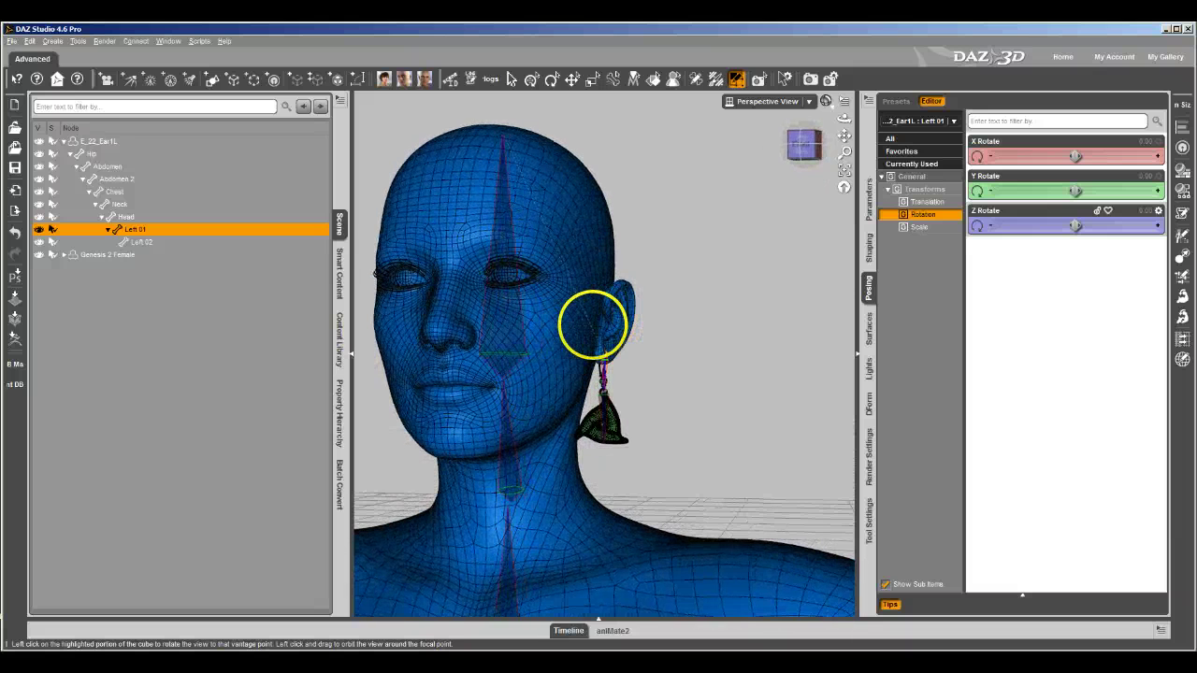
left_click(802, 154)
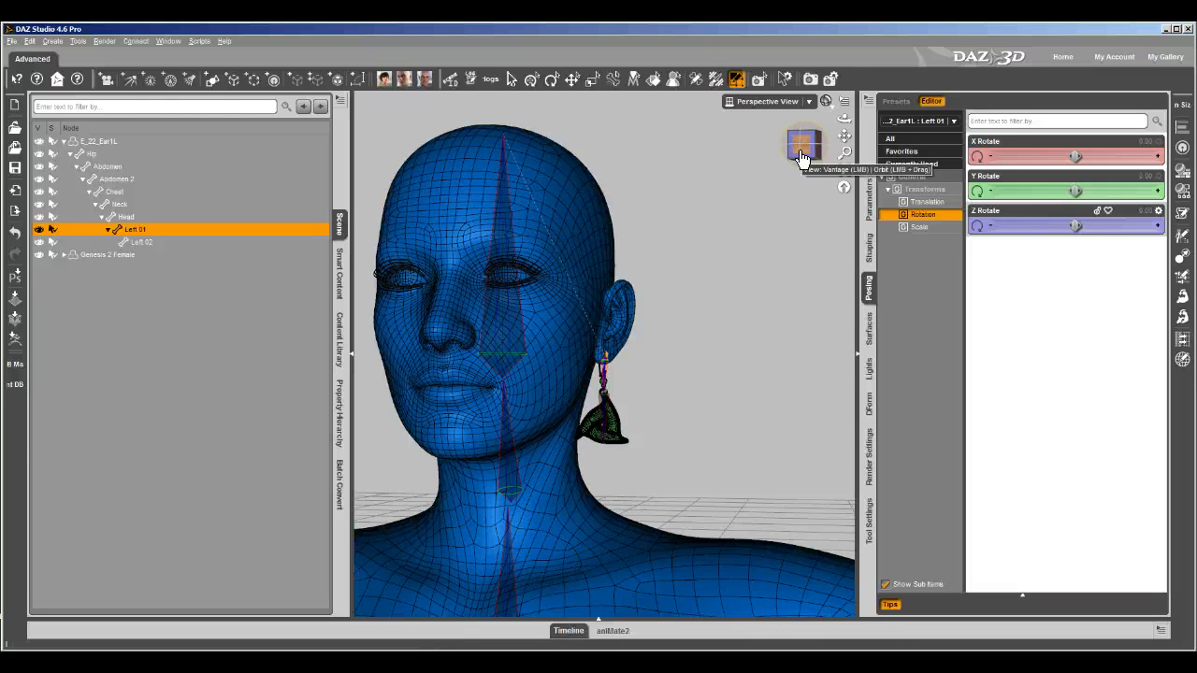
double_click(114, 140)
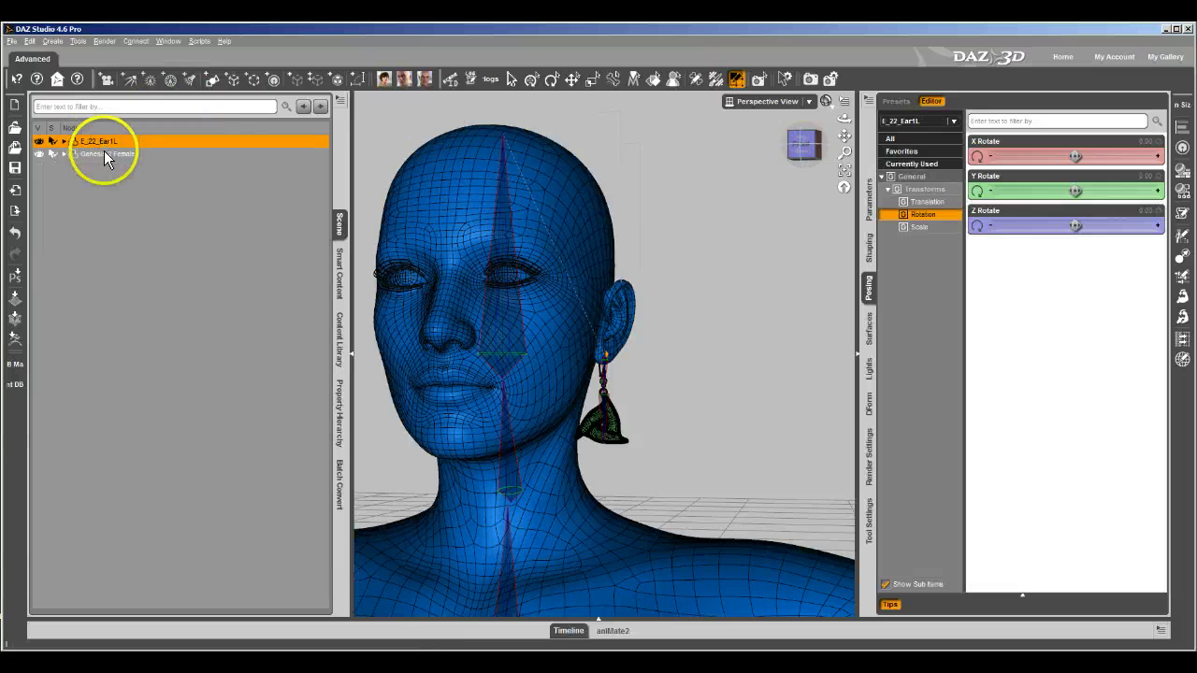
left_click(86, 168)
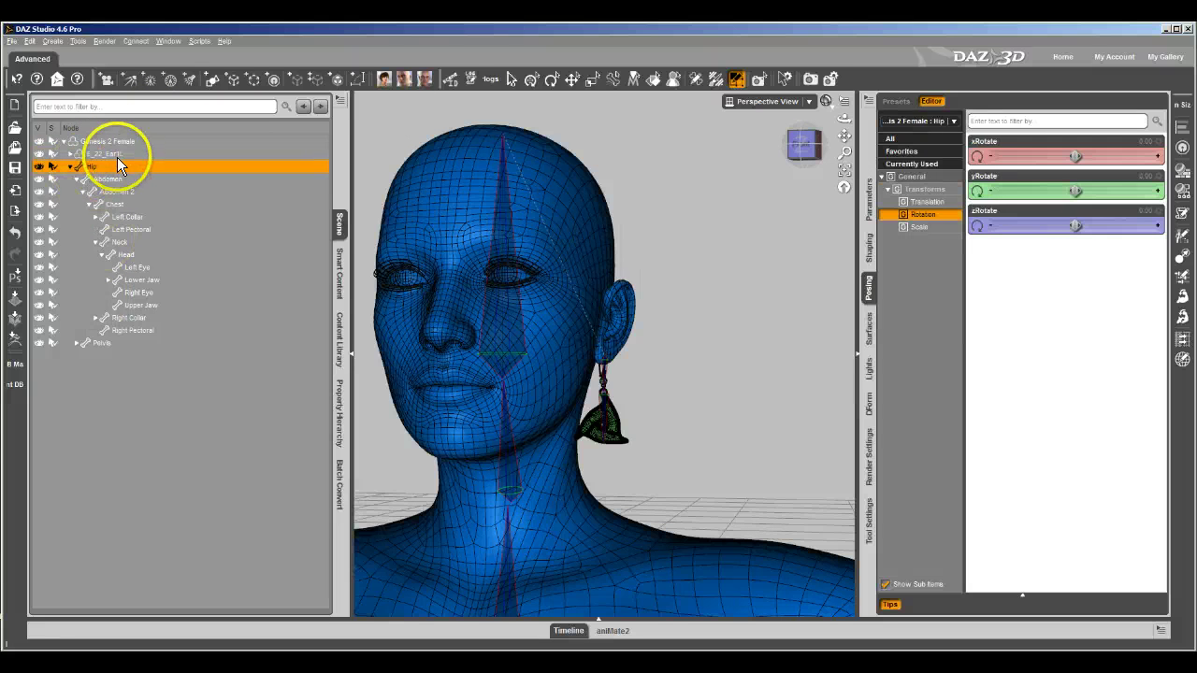
left_click(107, 153)
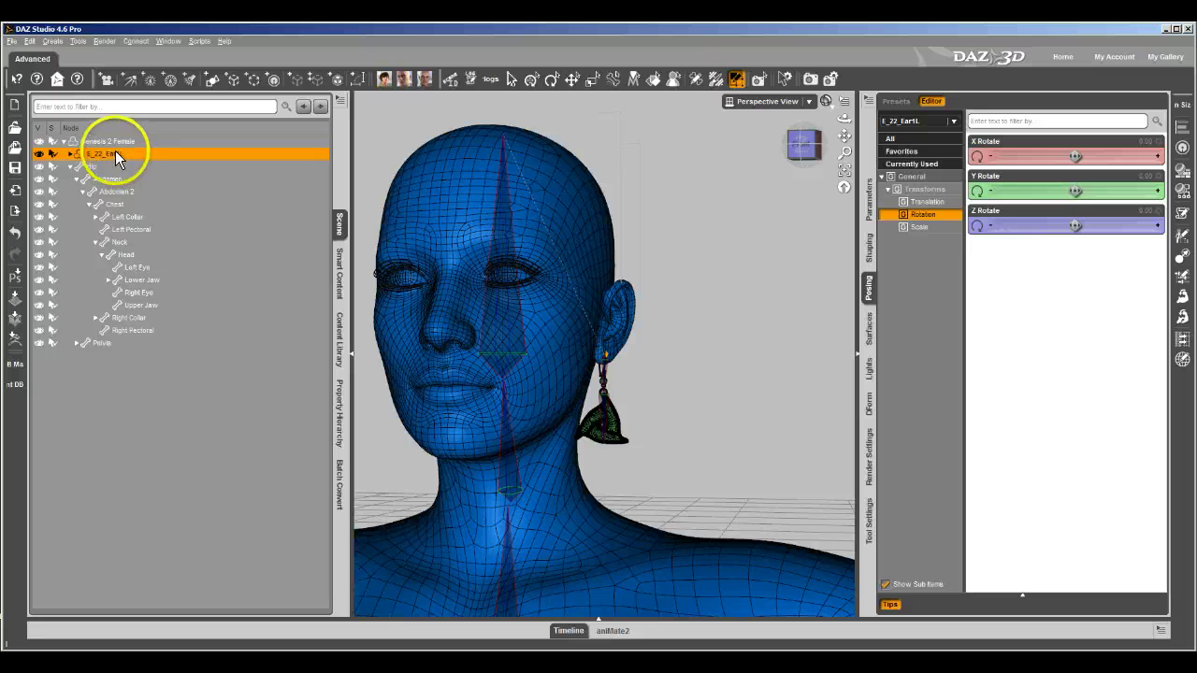
Select the Genesis 2 Female root, switch to the Node Selection Tool and collapse the figure's hierarchy
left_click(115, 143)
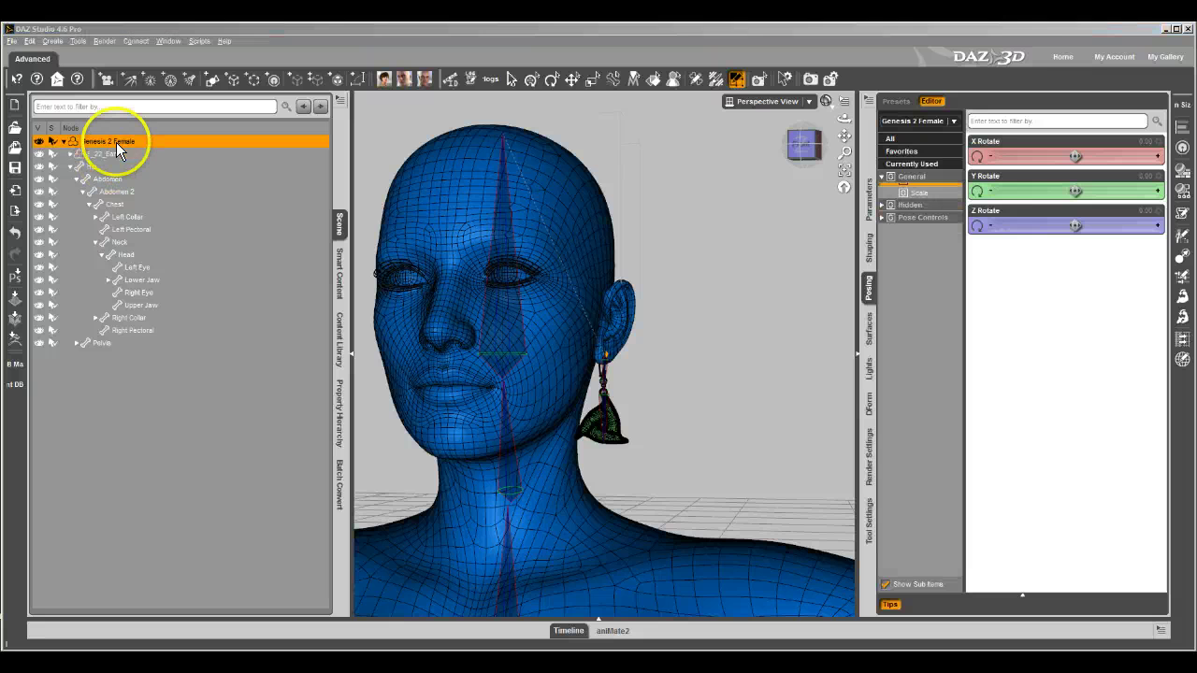
left_click(511, 79)
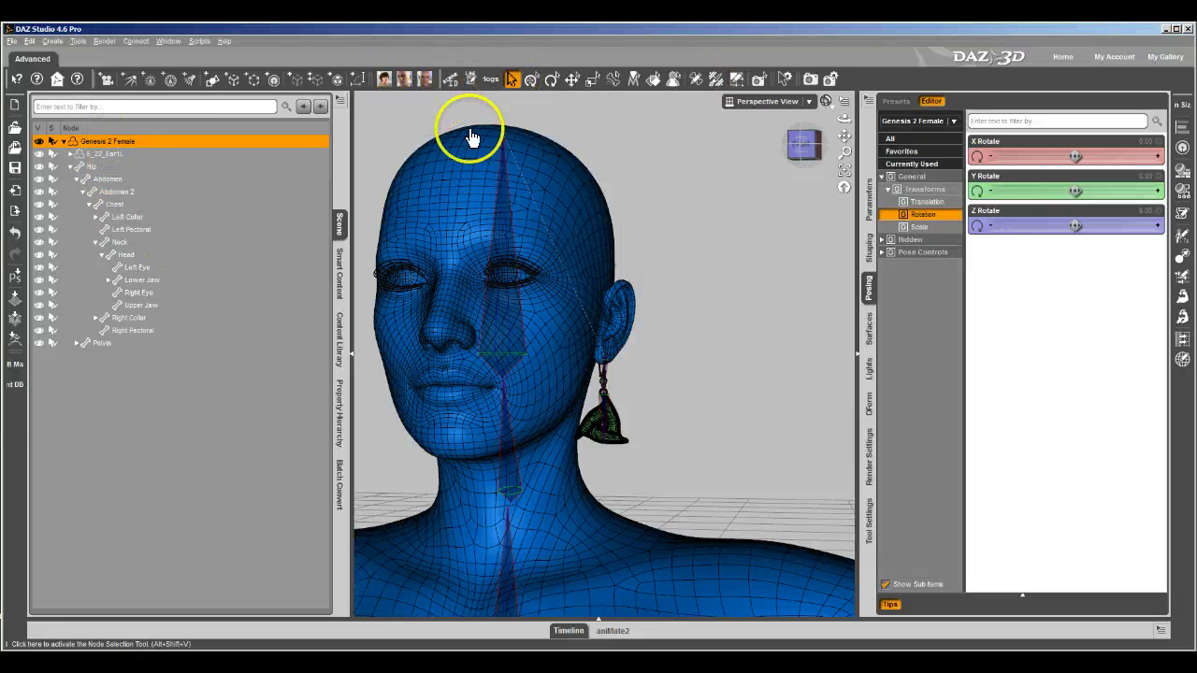
double_click(116, 140)
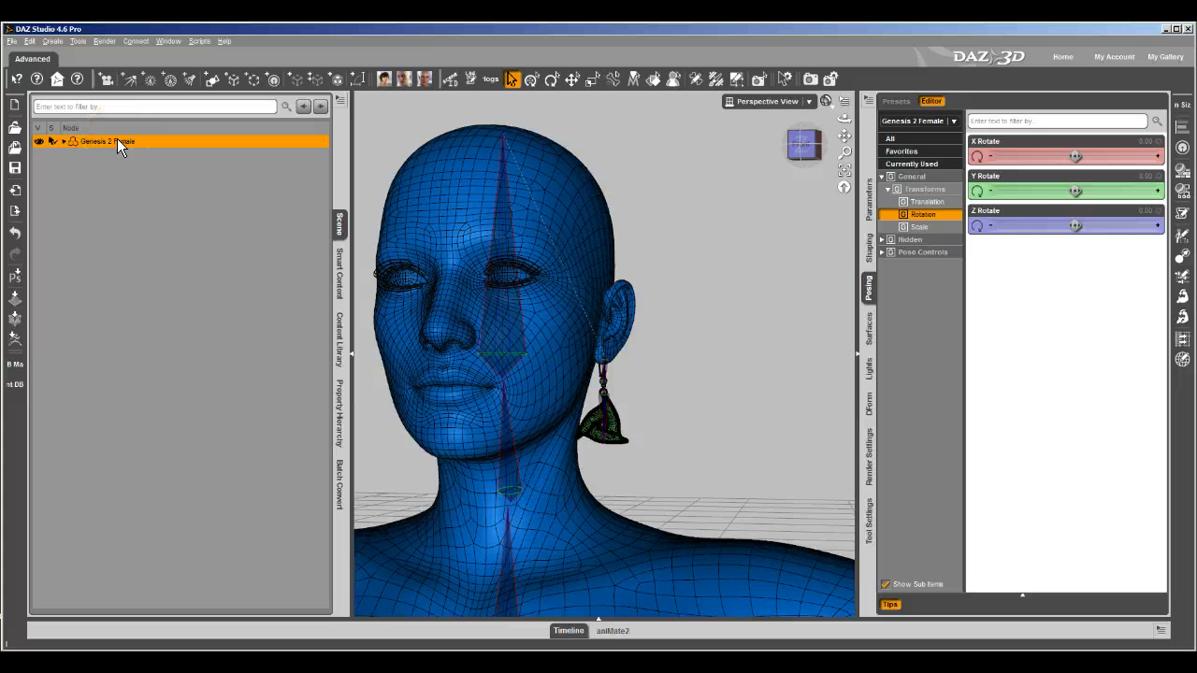